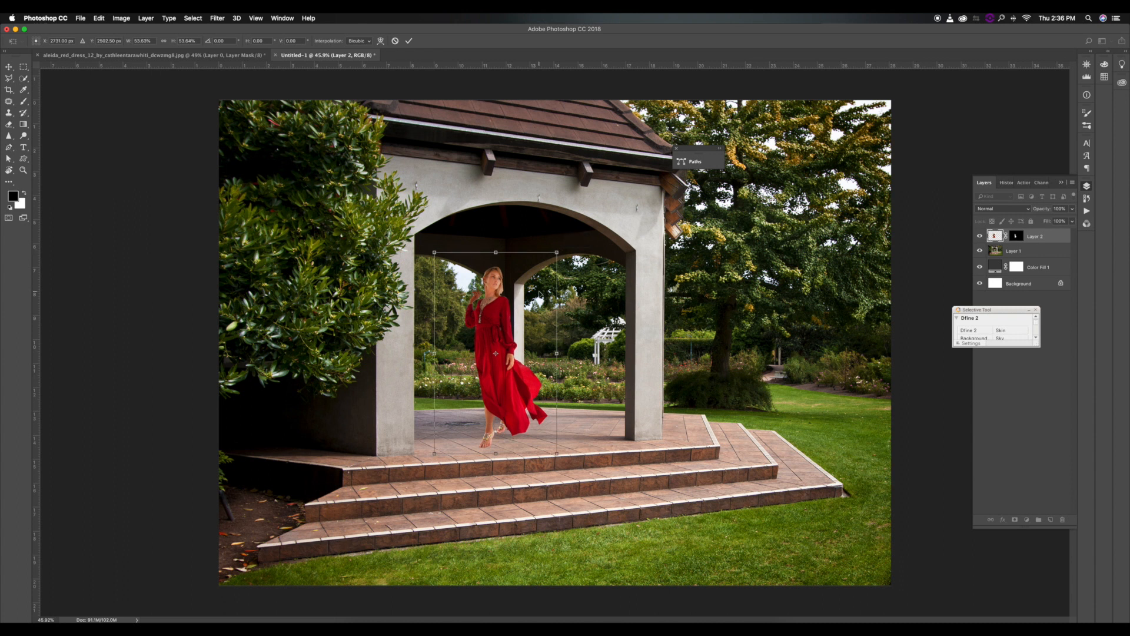
Move and resize the Layer 2 cutout of the woman in red on the gazebo floor under the arch.
left_click_drag(496, 353, 504, 351)
mouse_move(557, 251)
left_mouse_down()
mouse_move(564, 239)
mouse_move(547, 266)
left_mouse_up()
key("Return")
left_click(1022, 244)
key("super+t")
right_click(621, 342)
left_click(1007, 297)
key("Return")
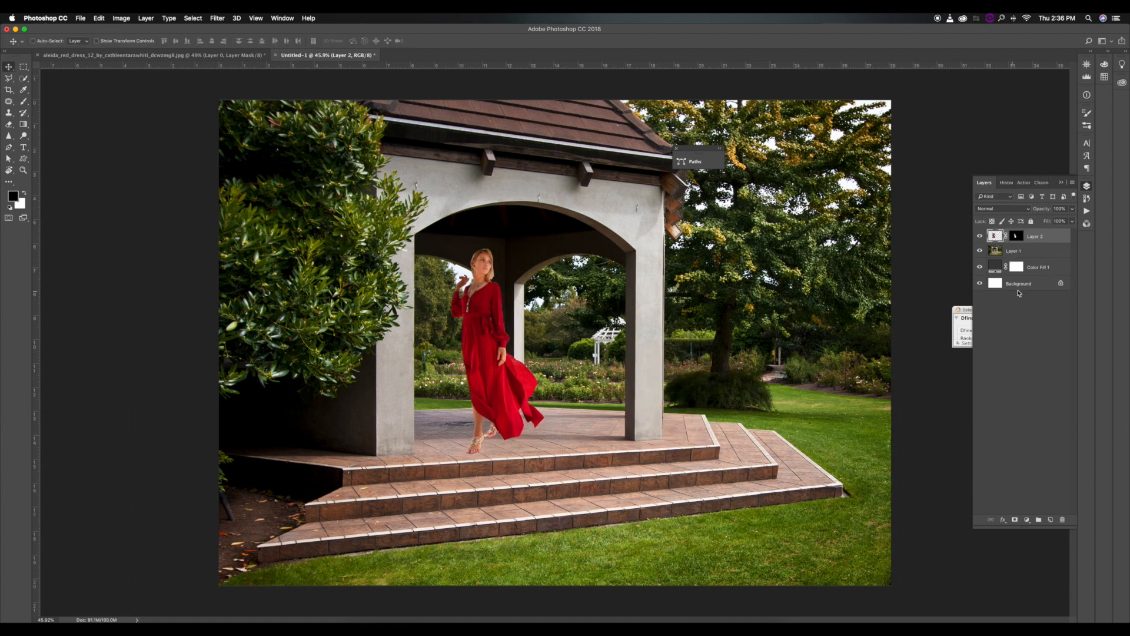
Flip the gazebo background on Layer 1 horizontally.
left_click(1031, 251)
key("super+t")
right_click(698, 372)
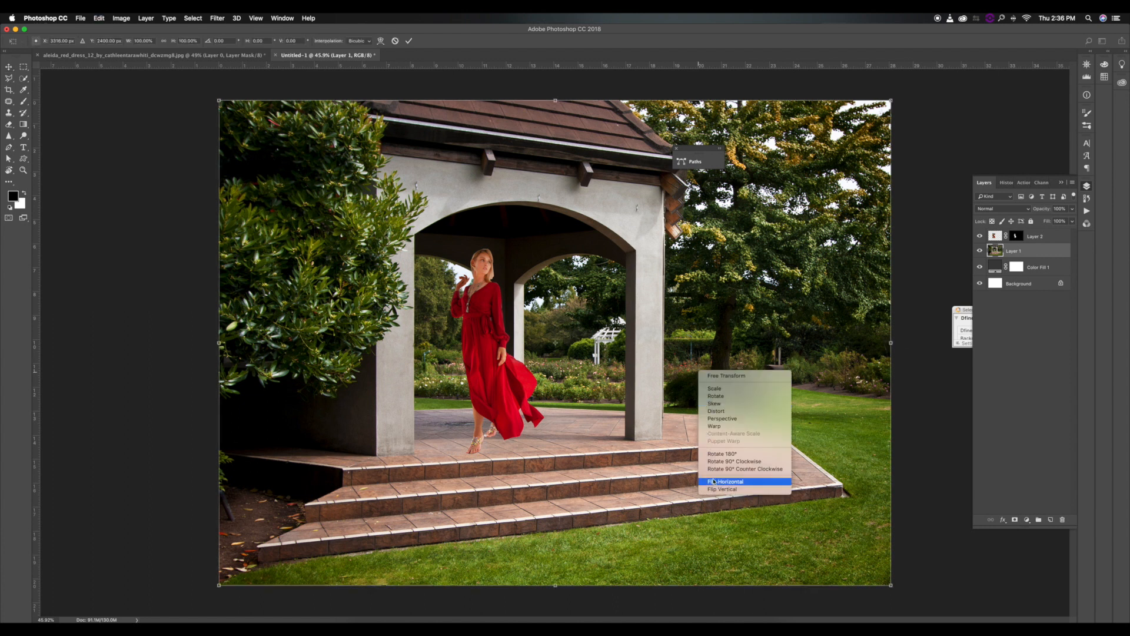
left_click(713, 481)
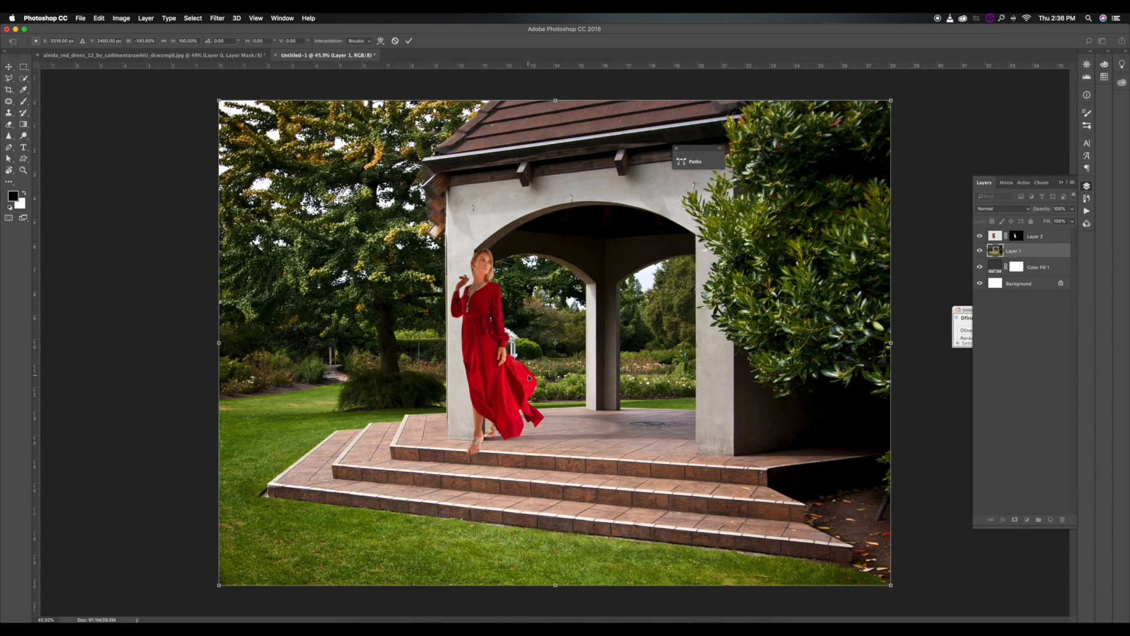
key("Return")
Scale the Layer 2 woman to about 81% and stand her against the gazebo's left pillar, near the edge of the top step.
left_click(1065, 236)
key("super+t")
left_click_drag(522, 336, 548, 337)
left_click_drag(582, 232, 540, 298)
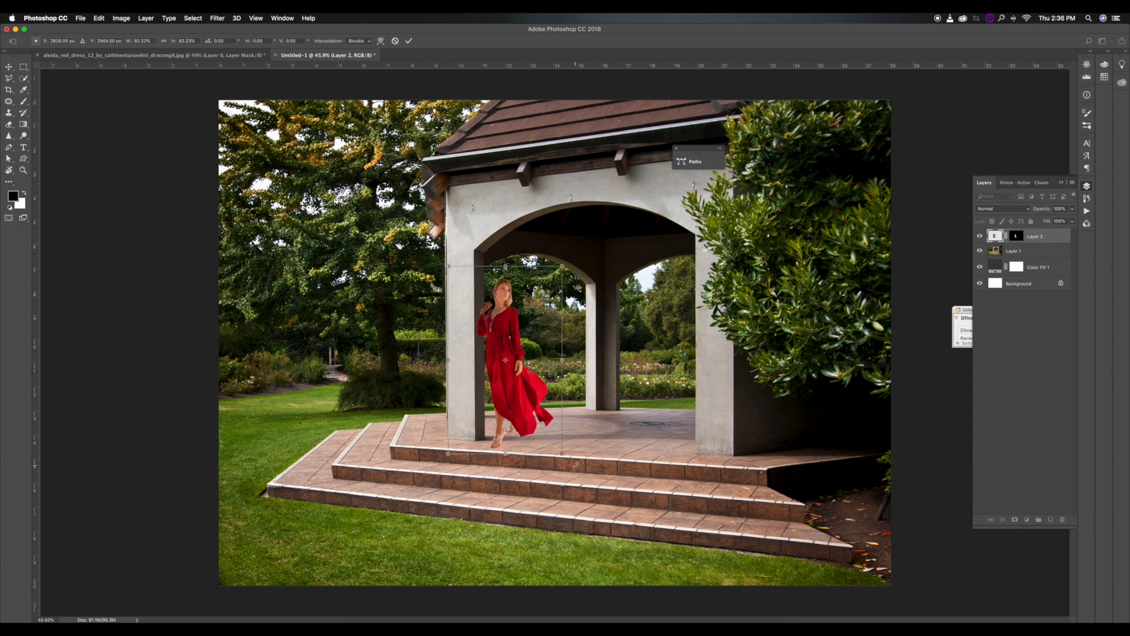
left_click_drag(563, 455, 558, 448)
left_click_drag(539, 396, 540, 398)
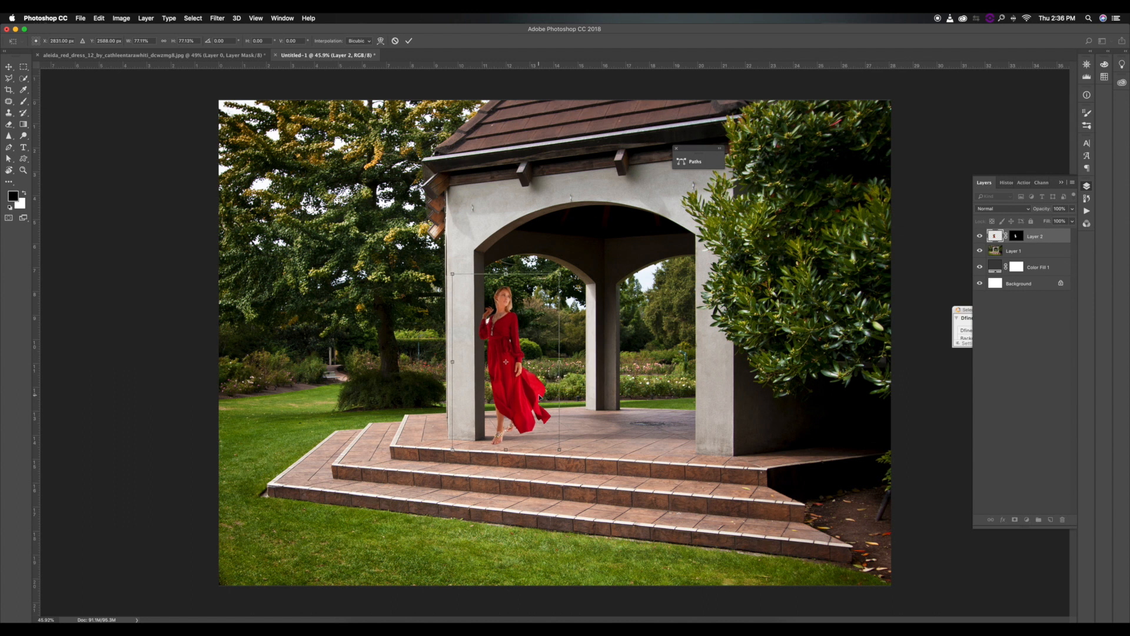
scroll(469, 315, "up", 10)
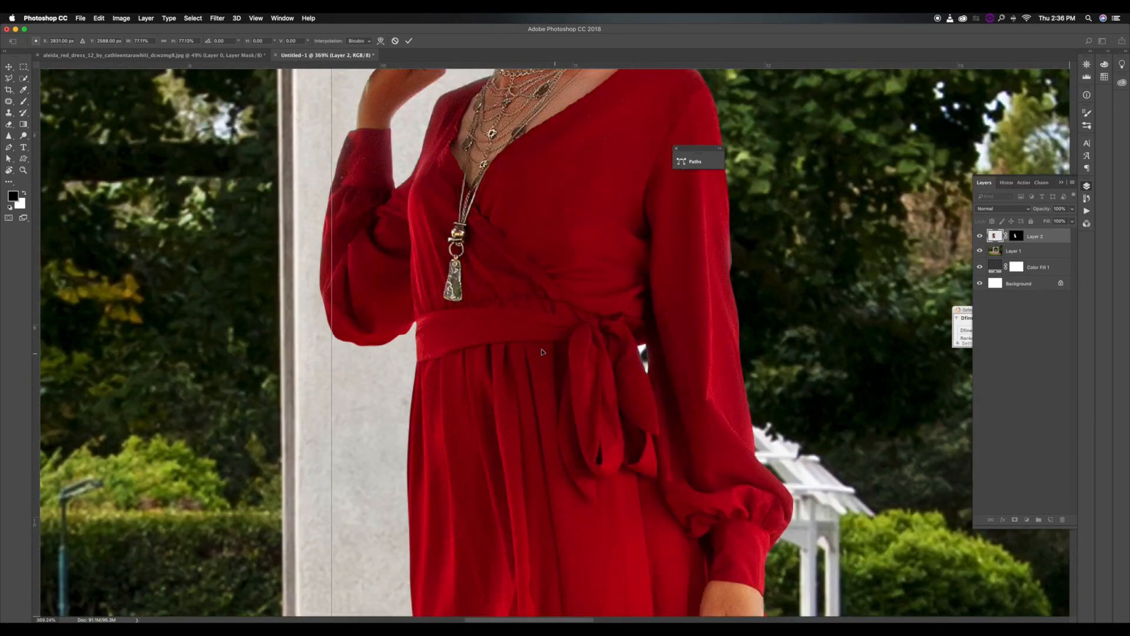
scroll(620, 375, "down", 8)
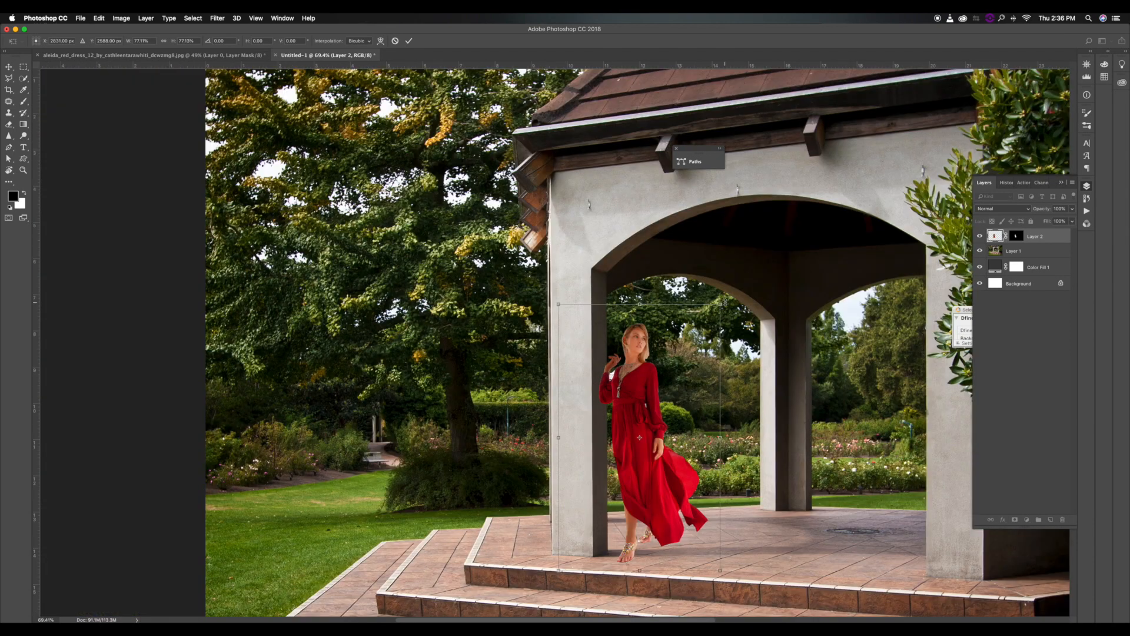
left_click_drag(721, 304, 729, 290)
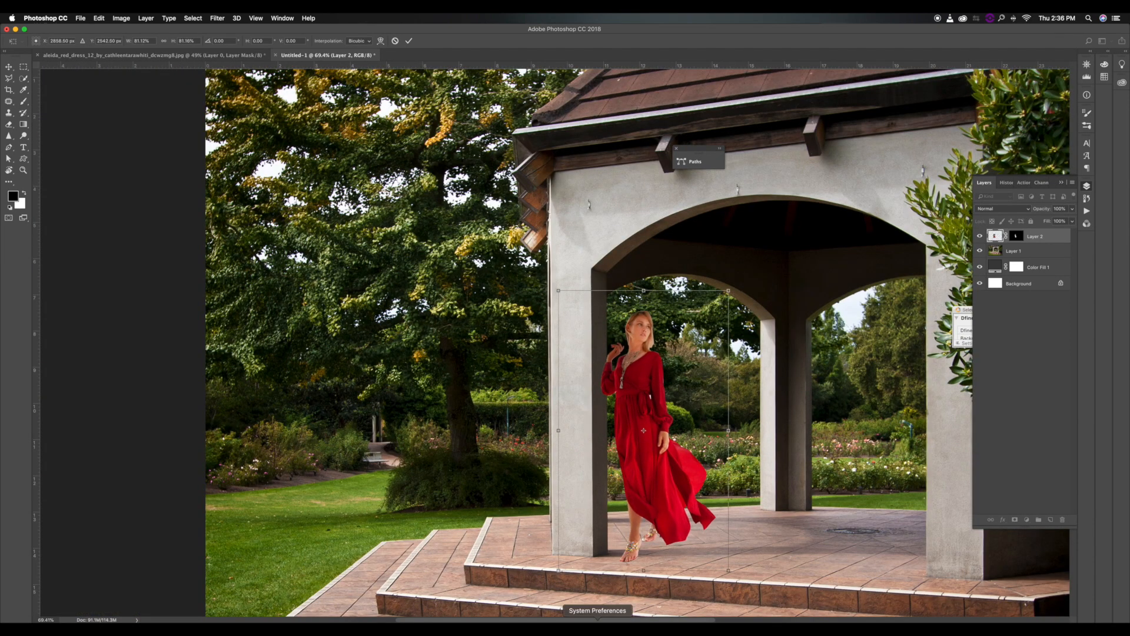
left_click_drag(588, 621, 589, 621)
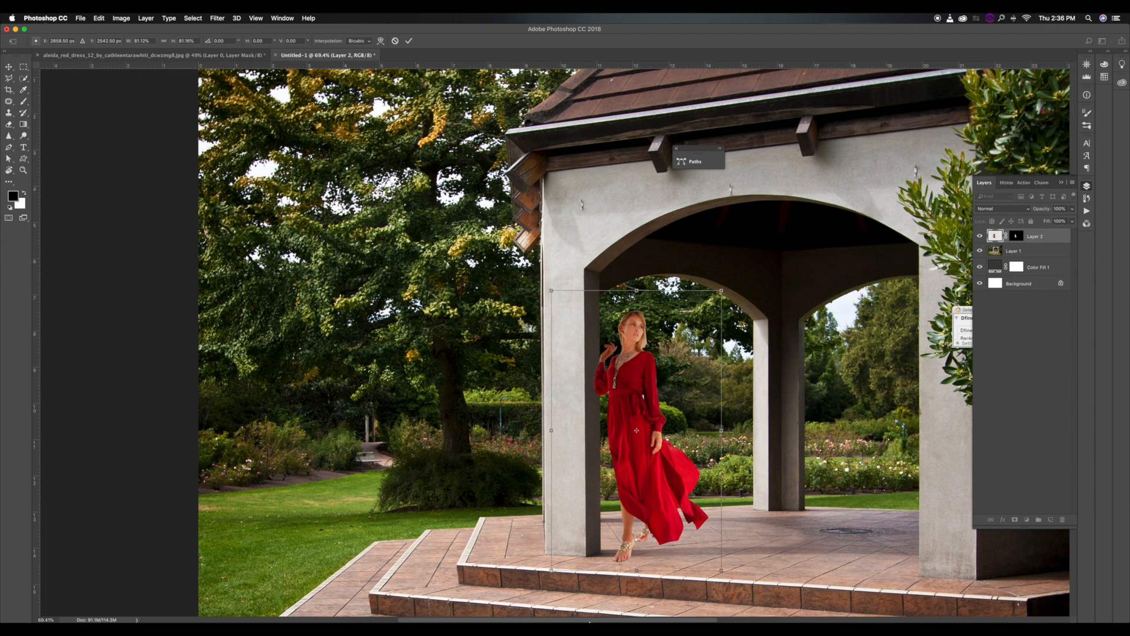
key("Return")
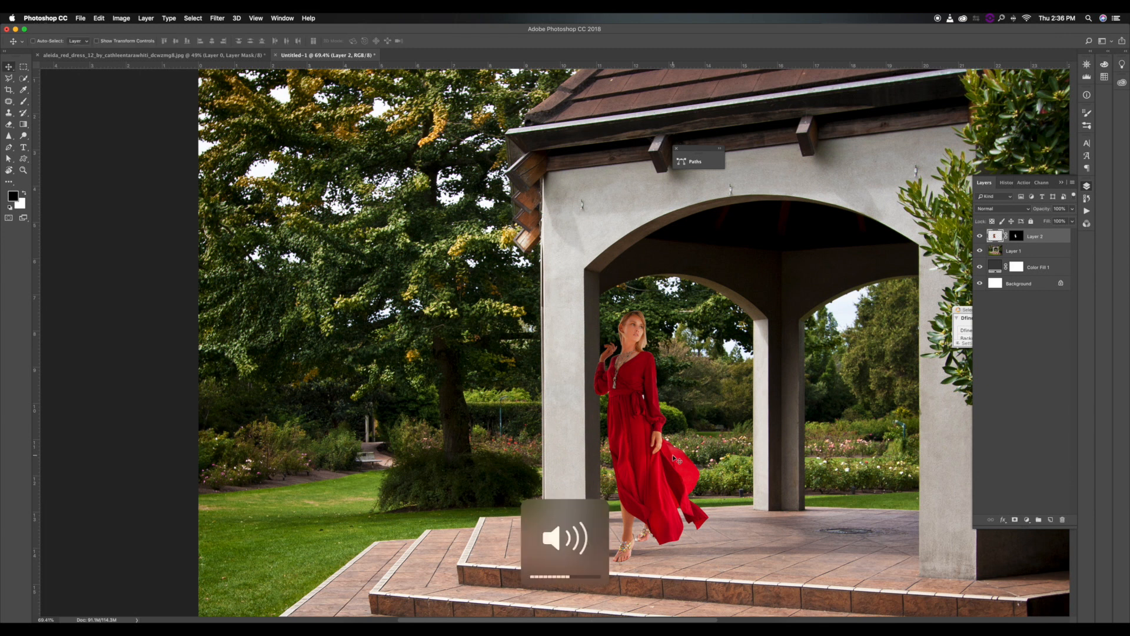
scroll(673, 454, "down", 5)
Apply a 15 px Tilt-Shift blur to a copy of Layer 1, with its focus centre moved down to the lawn's bottom edge.
left_click(1039, 252)
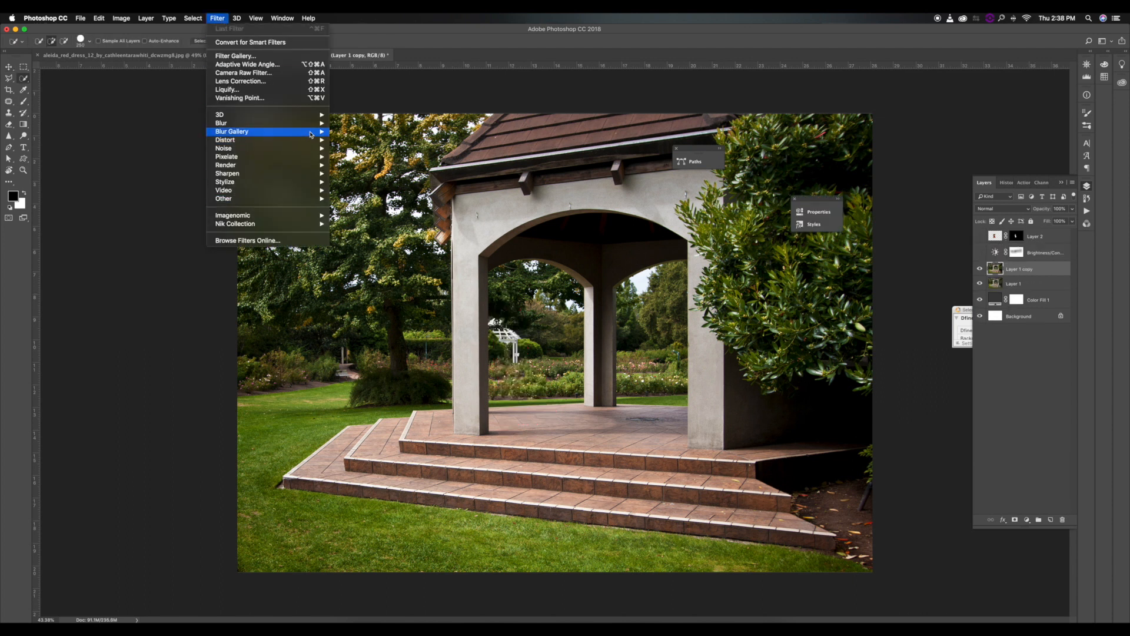
mouse_move(312, 132)
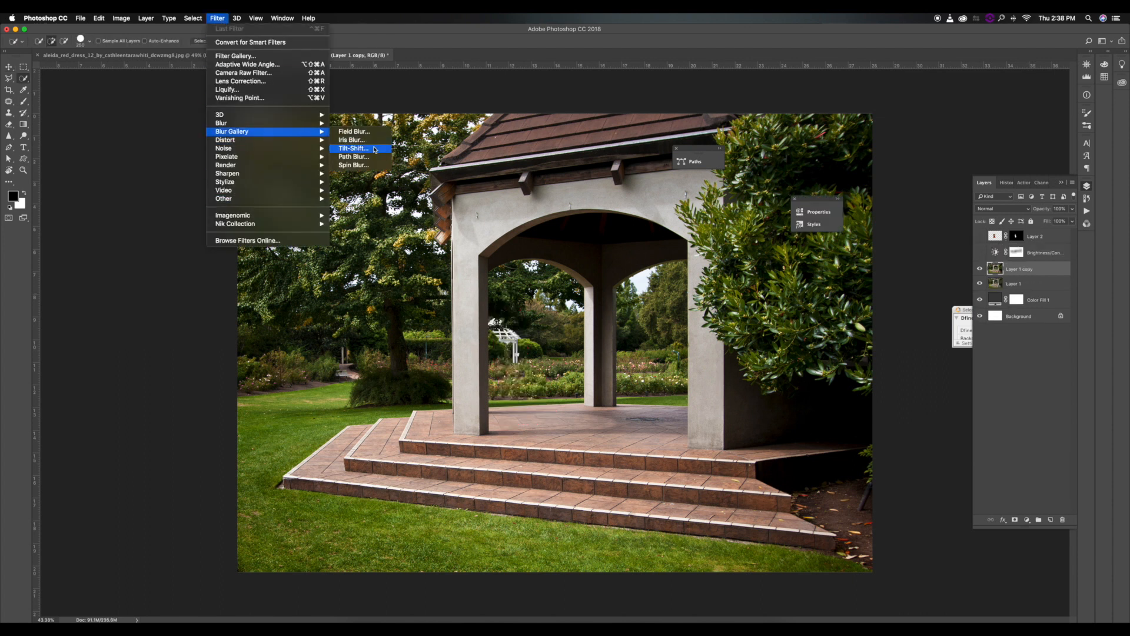
left_click(374, 149)
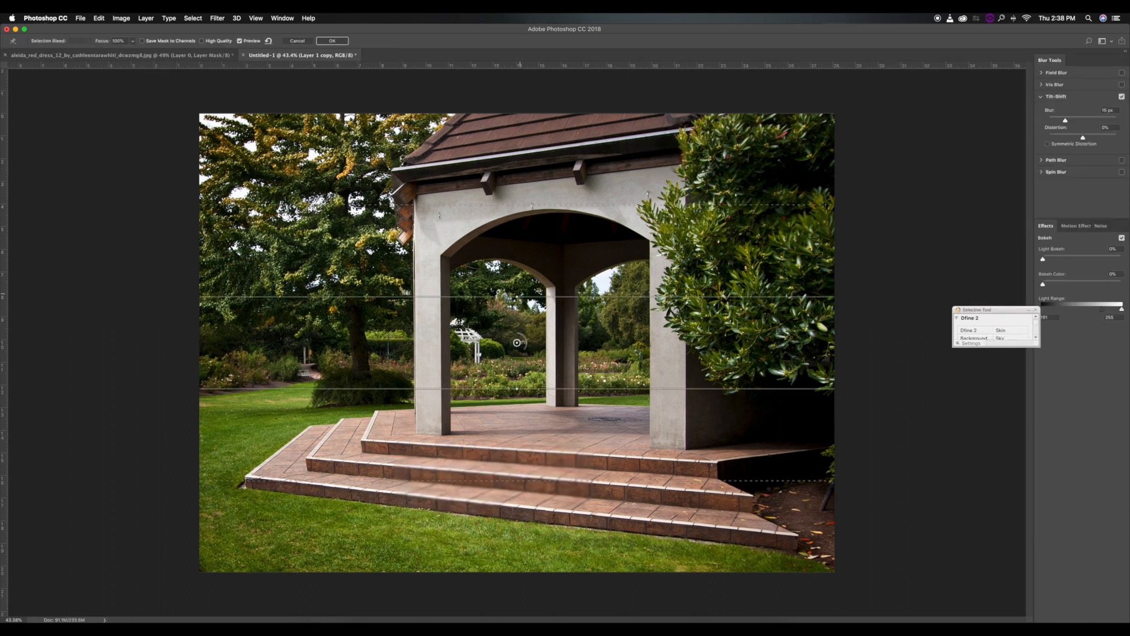
left_click_drag(518, 344, 536, 546)
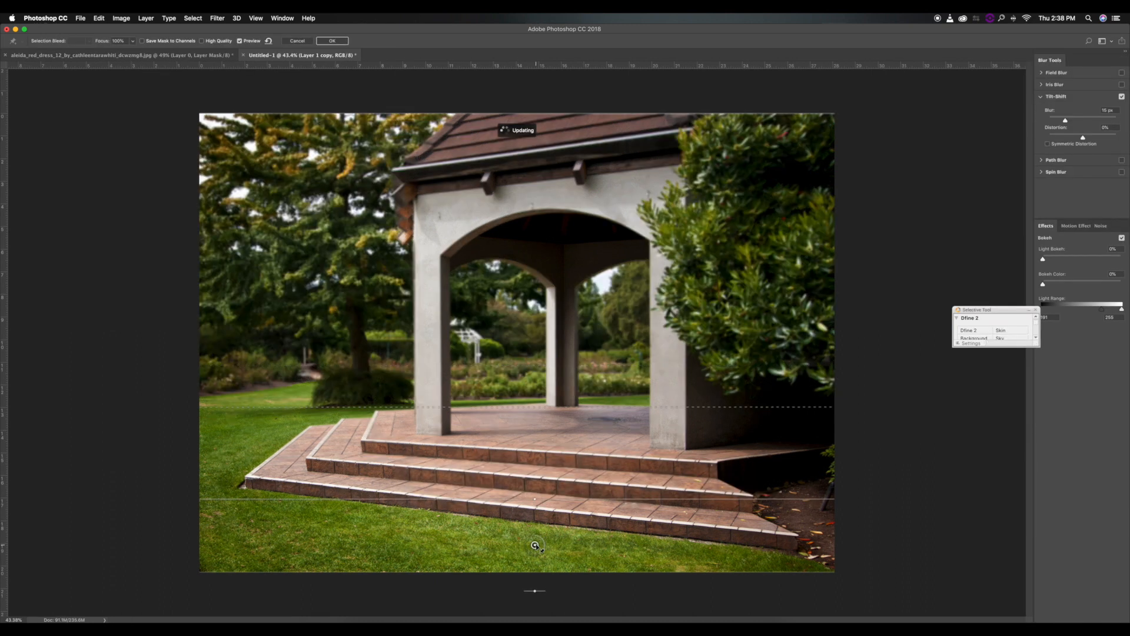
left_click_drag(535, 545, 534, 573)
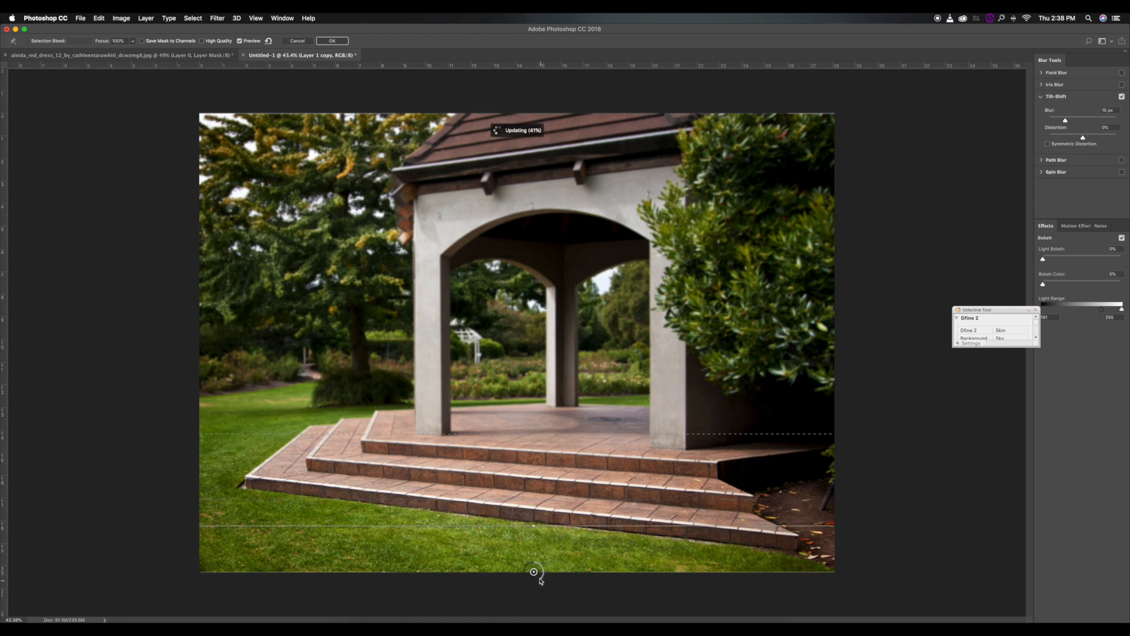
left_click_drag(540, 582, 532, 584)
key("Escape")
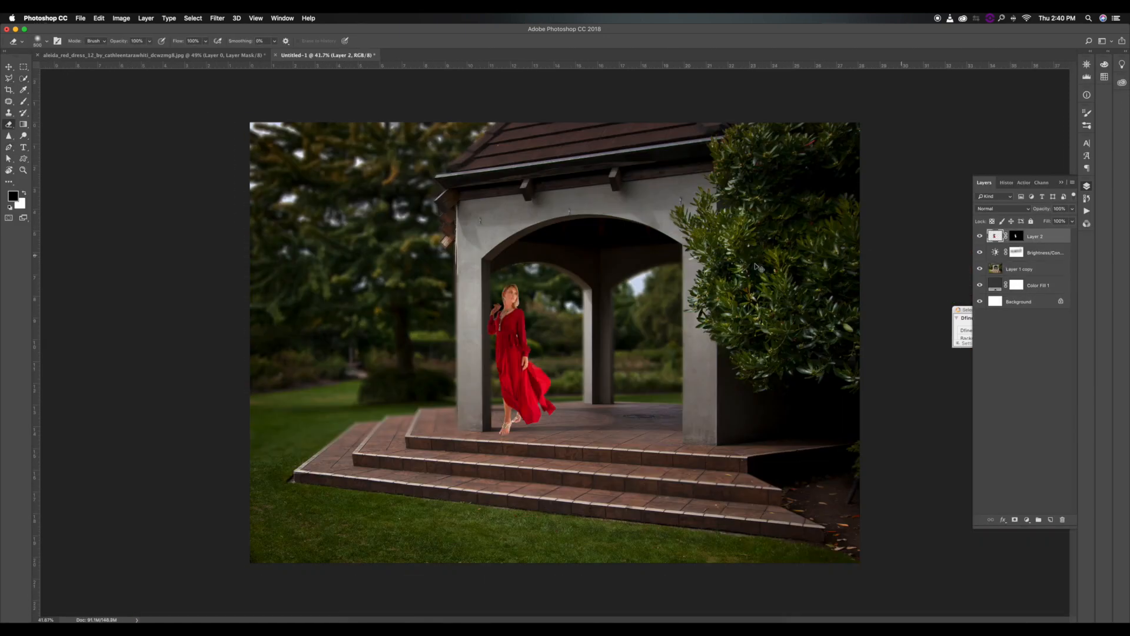
key("super+t")
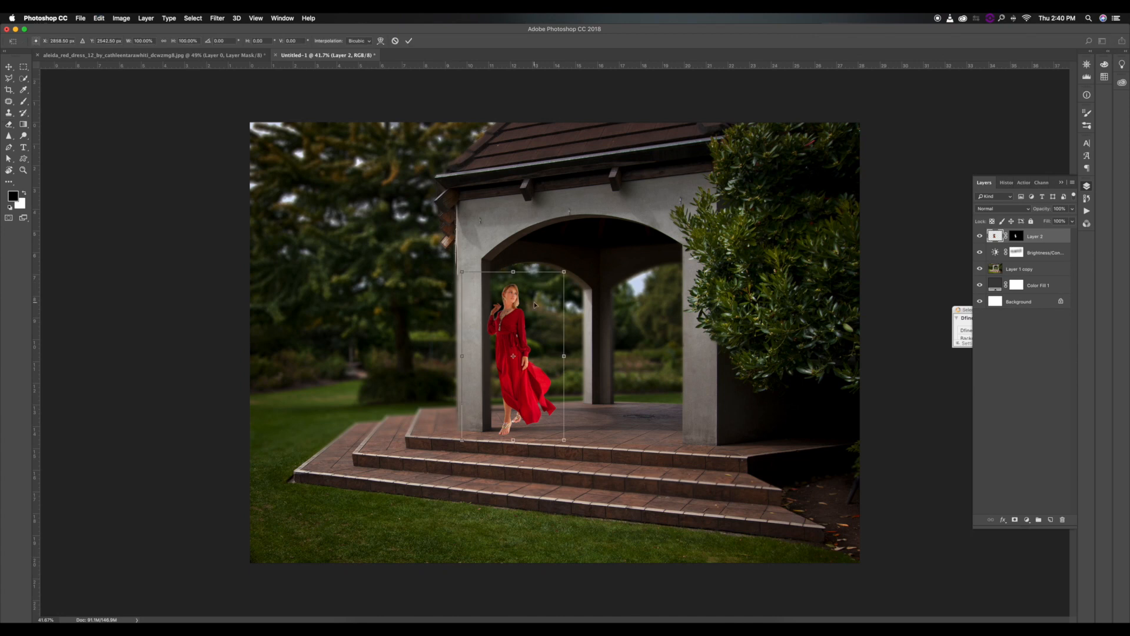
key("Return")
key("e")
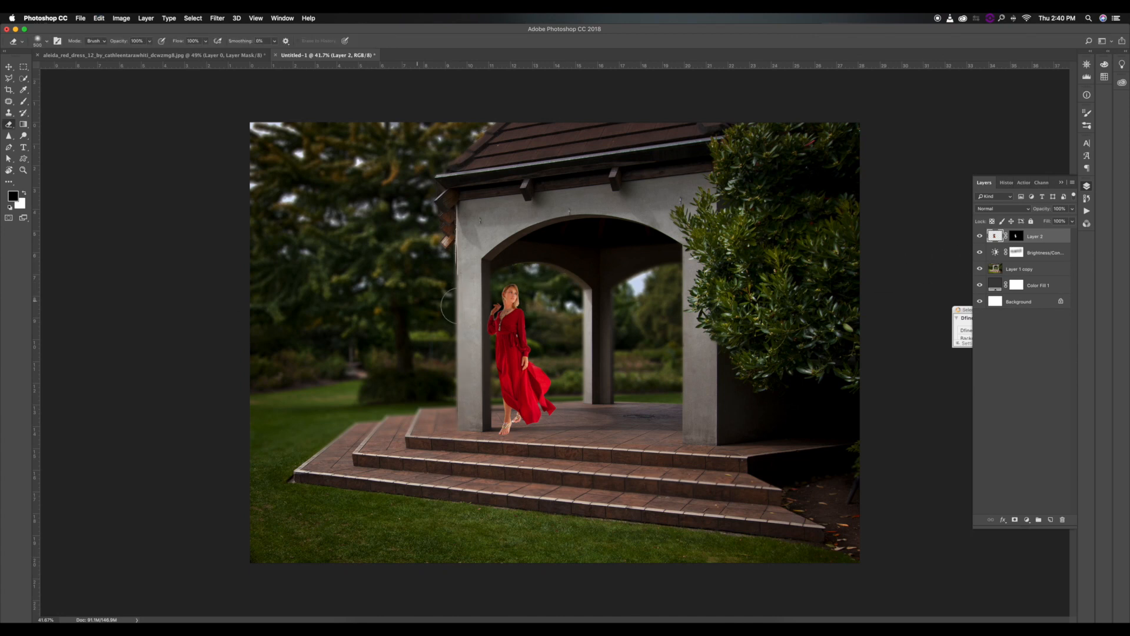
Duplicate Layer 2, hide the copy and apply the layer mask on the original Layer 2.
scroll(499, 310, "up", 5)
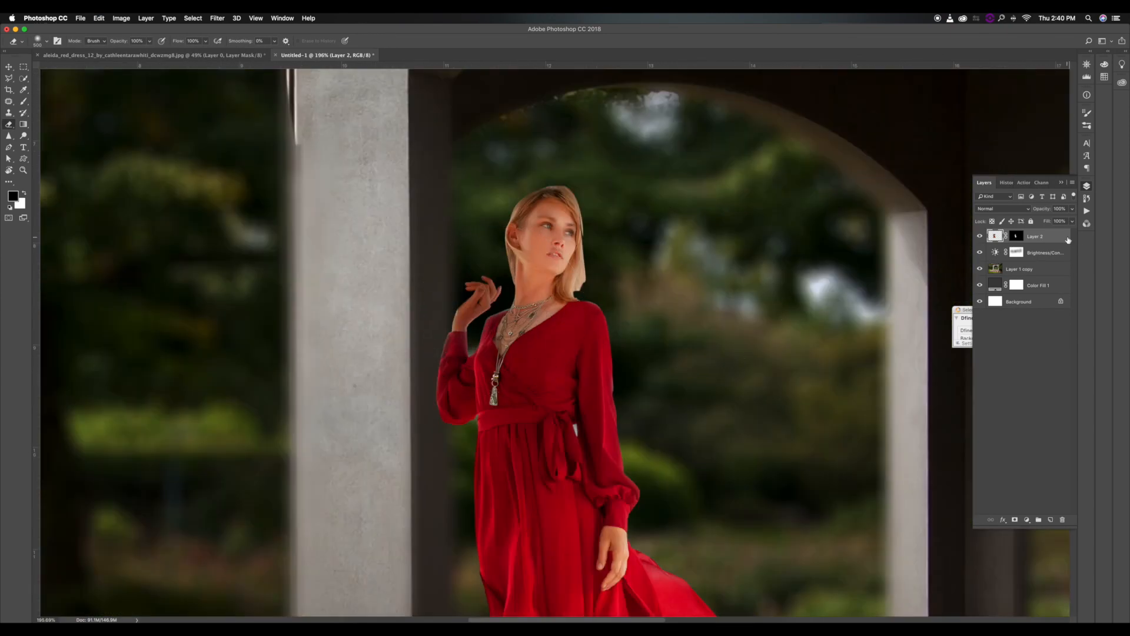
key("super+j")
left_click(980, 237)
right_click(1020, 253)
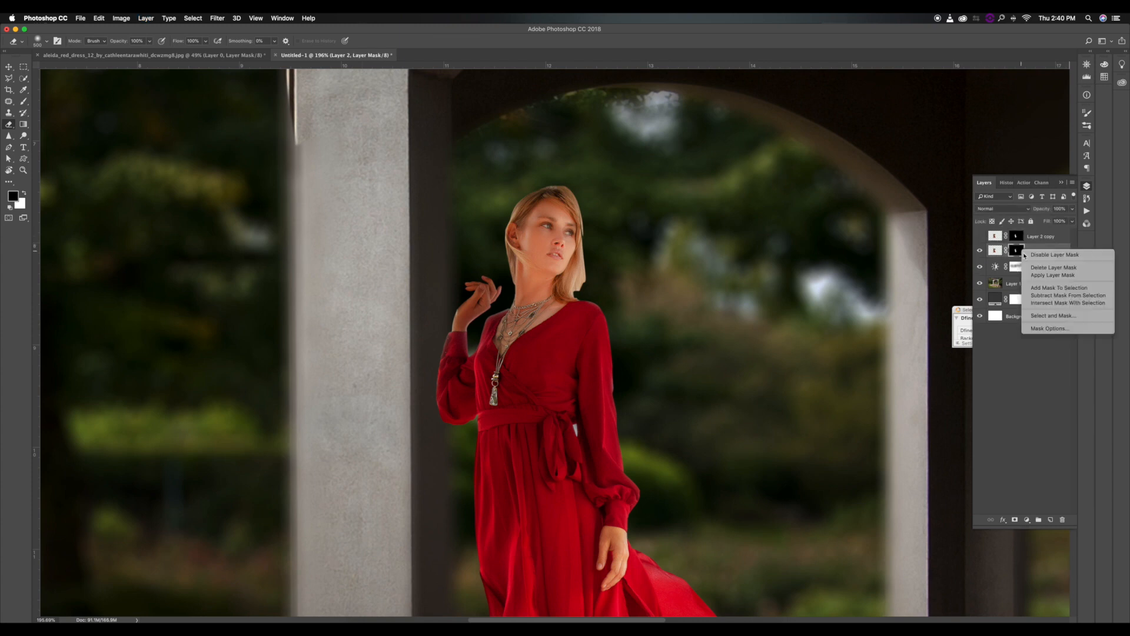
left_click(1037, 275)
Select the woman's raised hand and wrist with a Polygonal Lasso outline.
key("l")
scroll(462, 315, "up", 3)
left_click(478, 347)
left_click(436, 341)
left_click(440, 287)
left_click(496, 237)
left_click(537, 258)
double_click(536, 292)
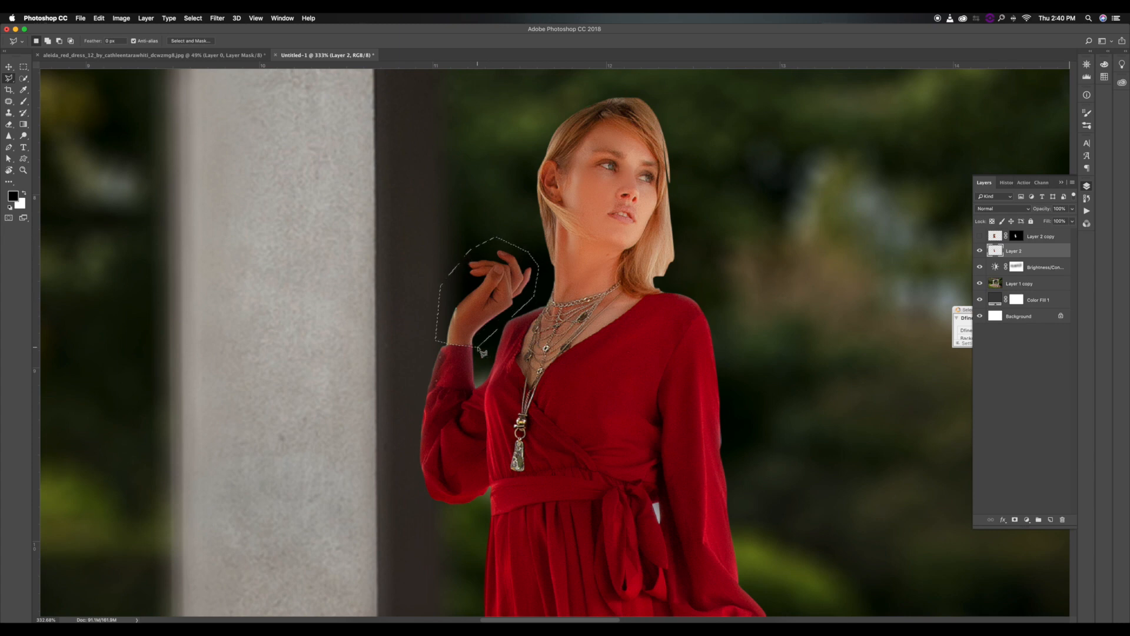
Cut the selected hand onto its own layer with Layer Via Cut.
scroll(534, 290, "down", 3)
right_click(523, 286)
key("Escape")
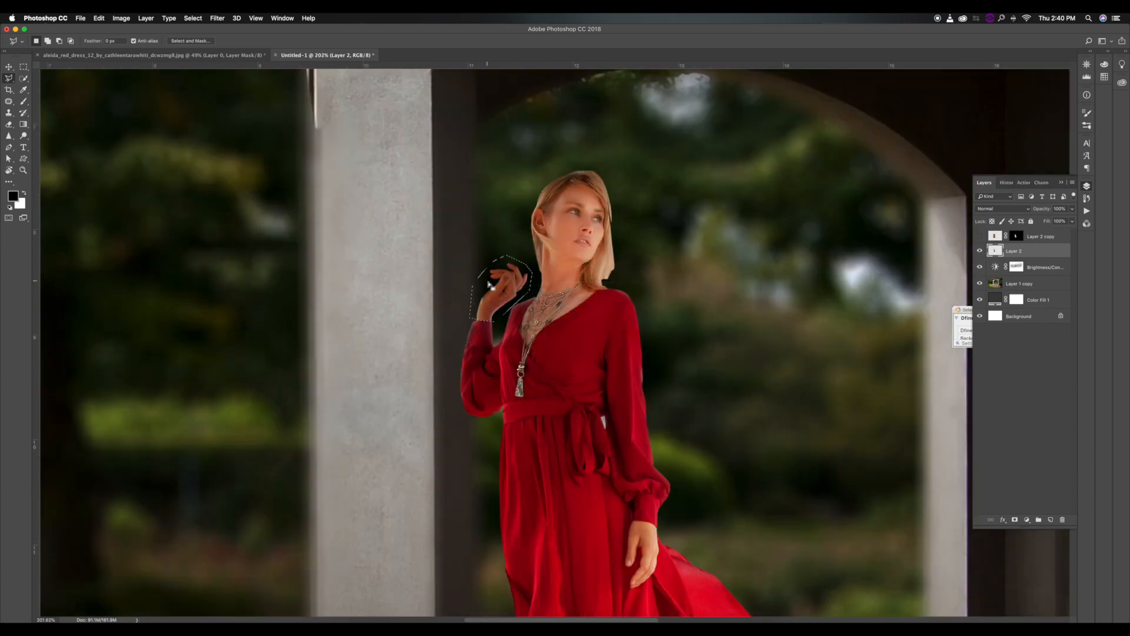
right_click(489, 284)
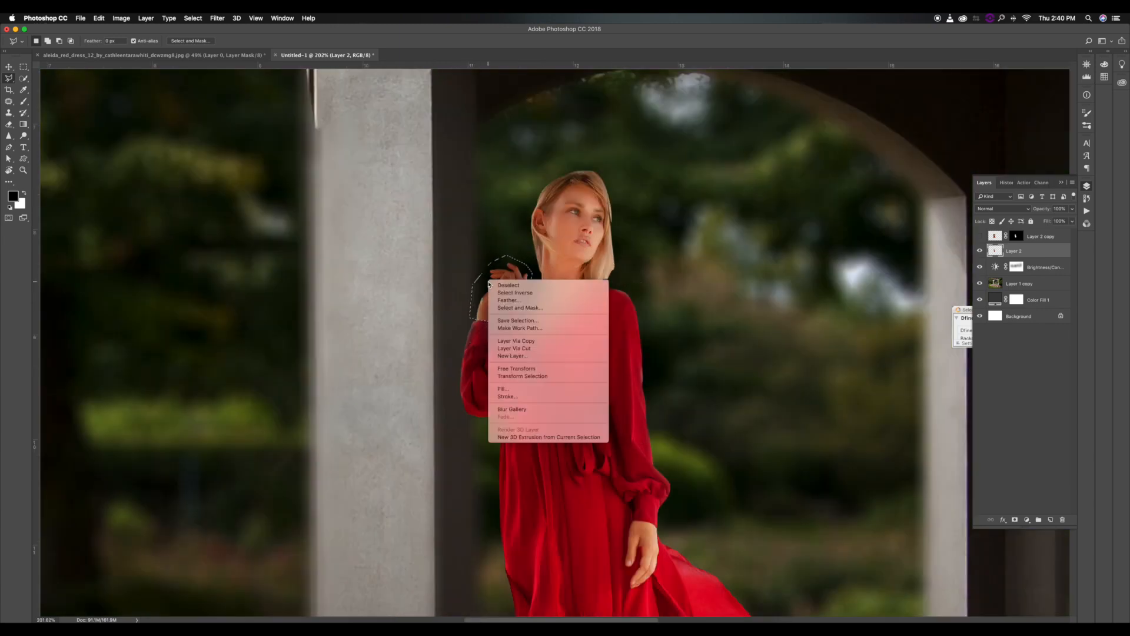
left_click(515, 348)
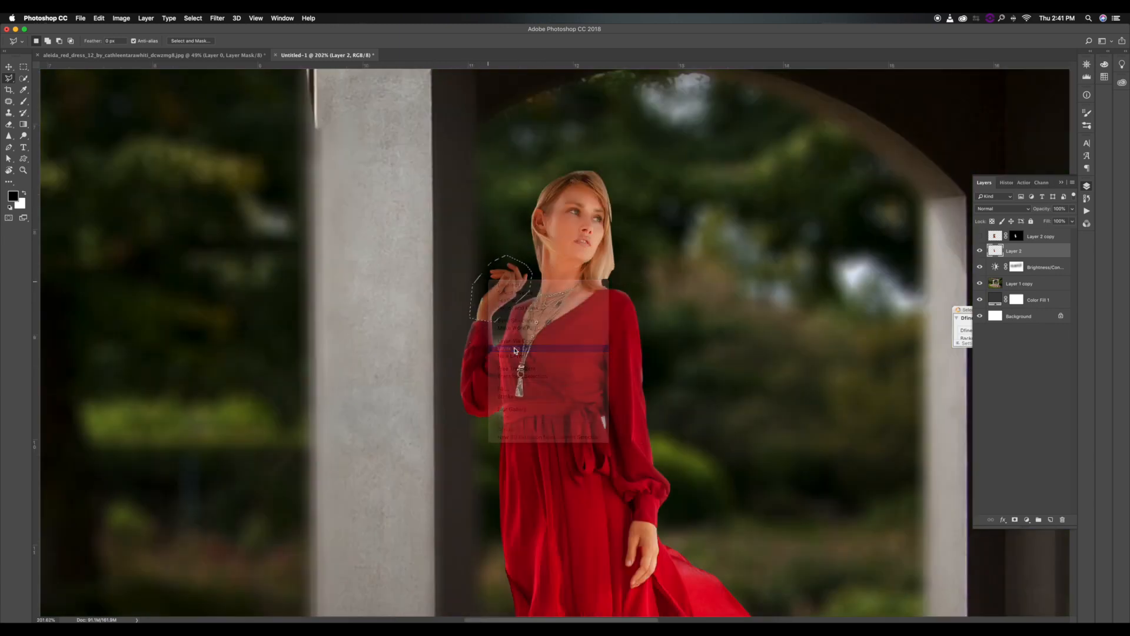
Bend the cut-out hand at the wrist toward the pillar with Puppet Warp and apply the warp.
left_click(99, 20)
left_click(123, 190)
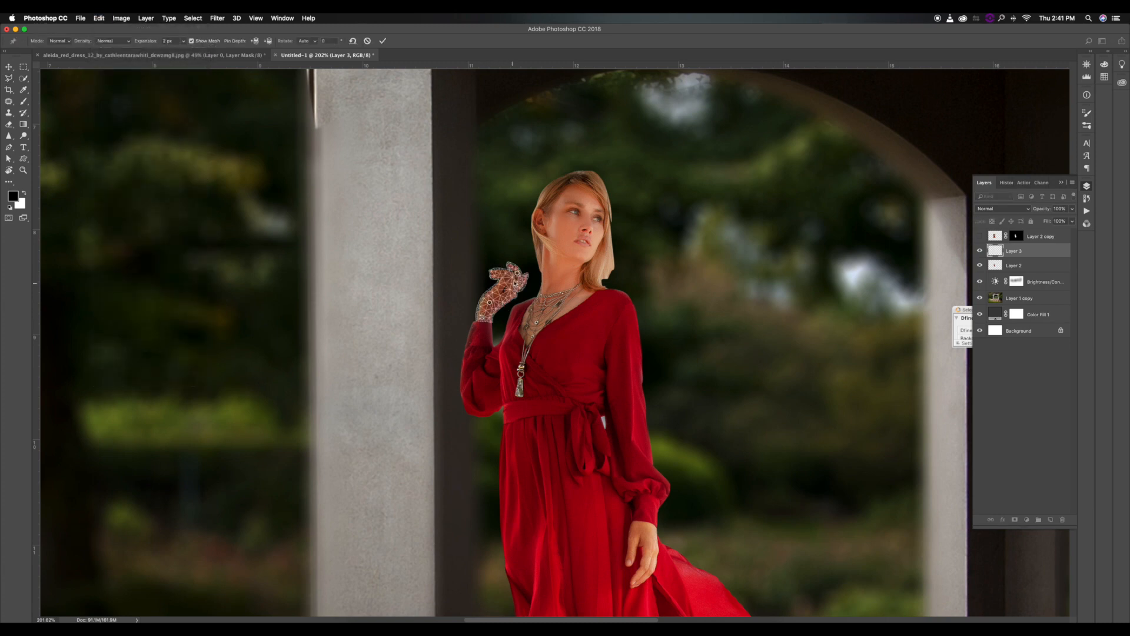
left_click_drag(518, 272, 481, 266)
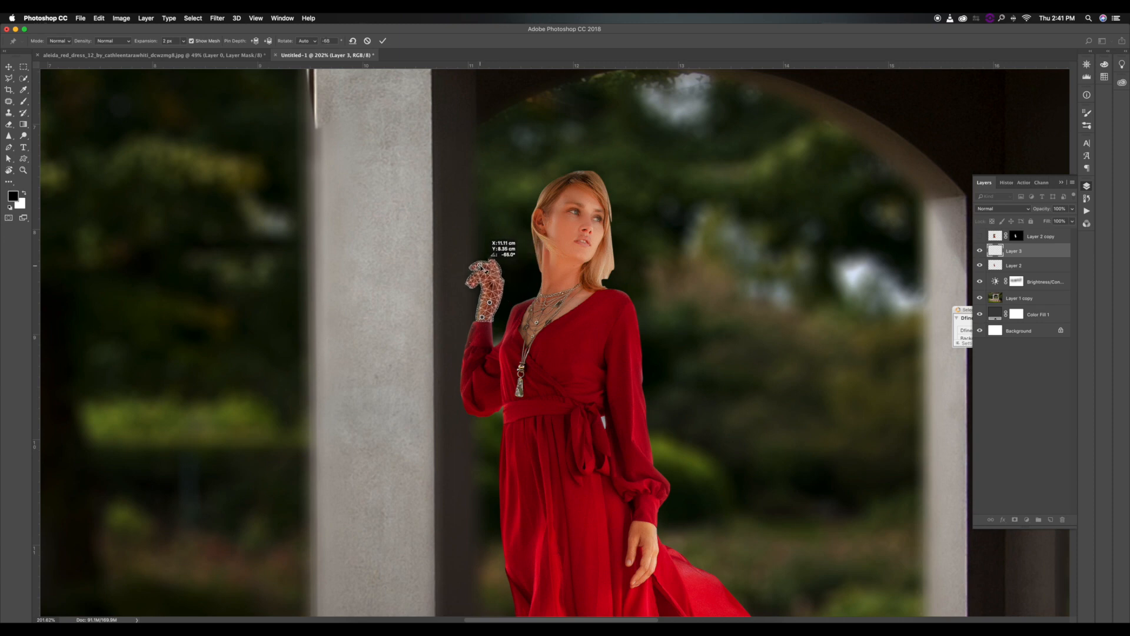
key("Return")
key("super+t")
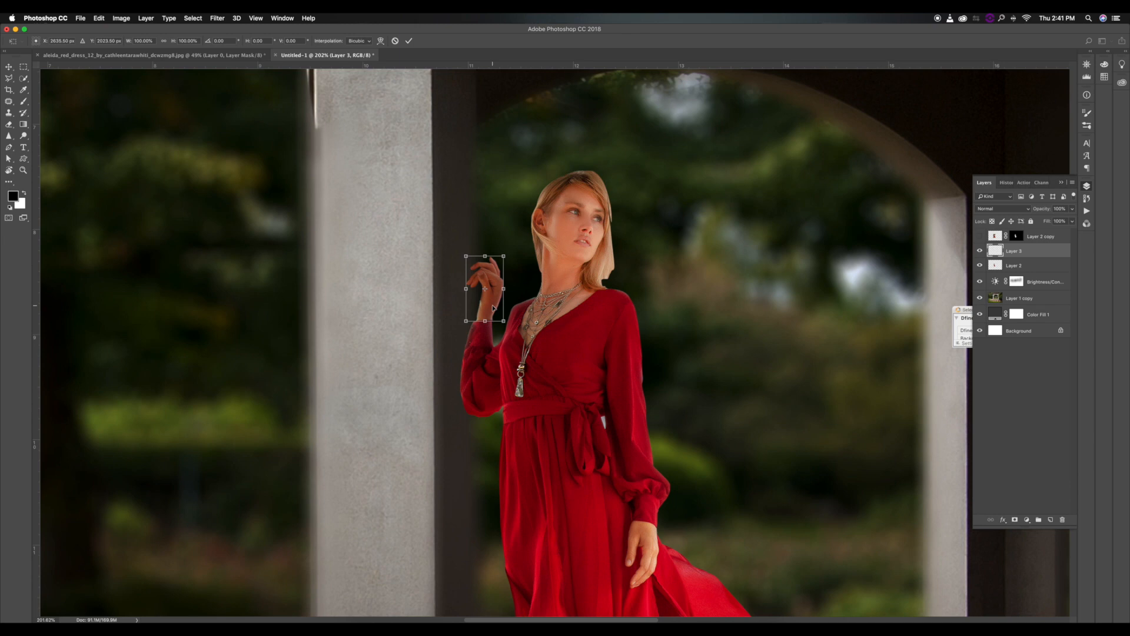
key("Return")
key("l")
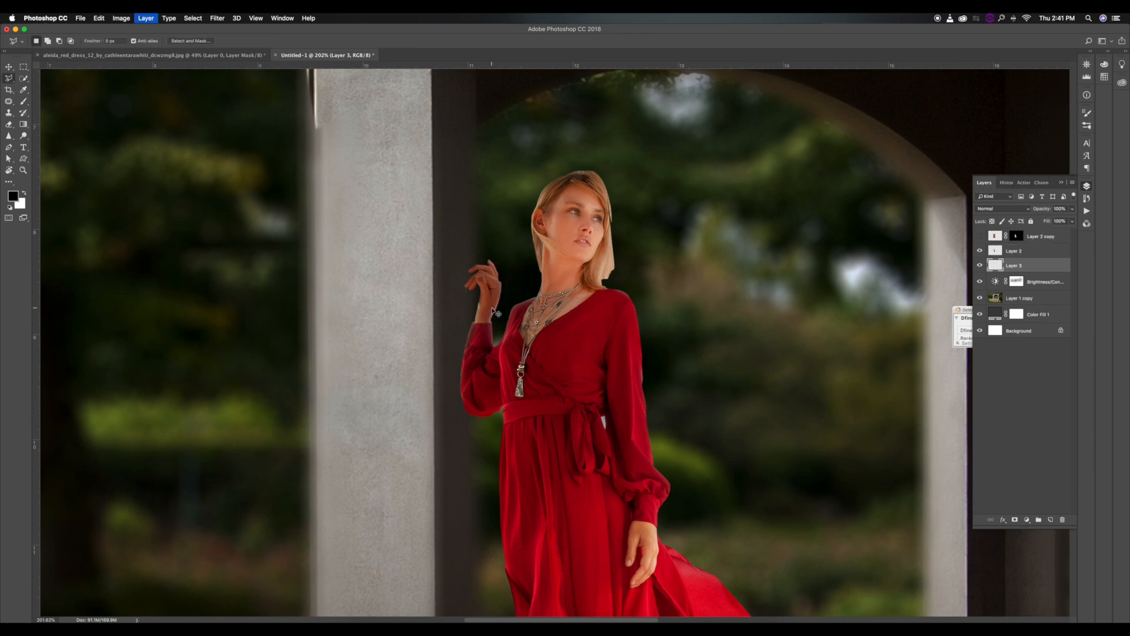
Move the hand layer below Layer 2 and merge the two layers.
key("super+bracketleft")
key("super+0")
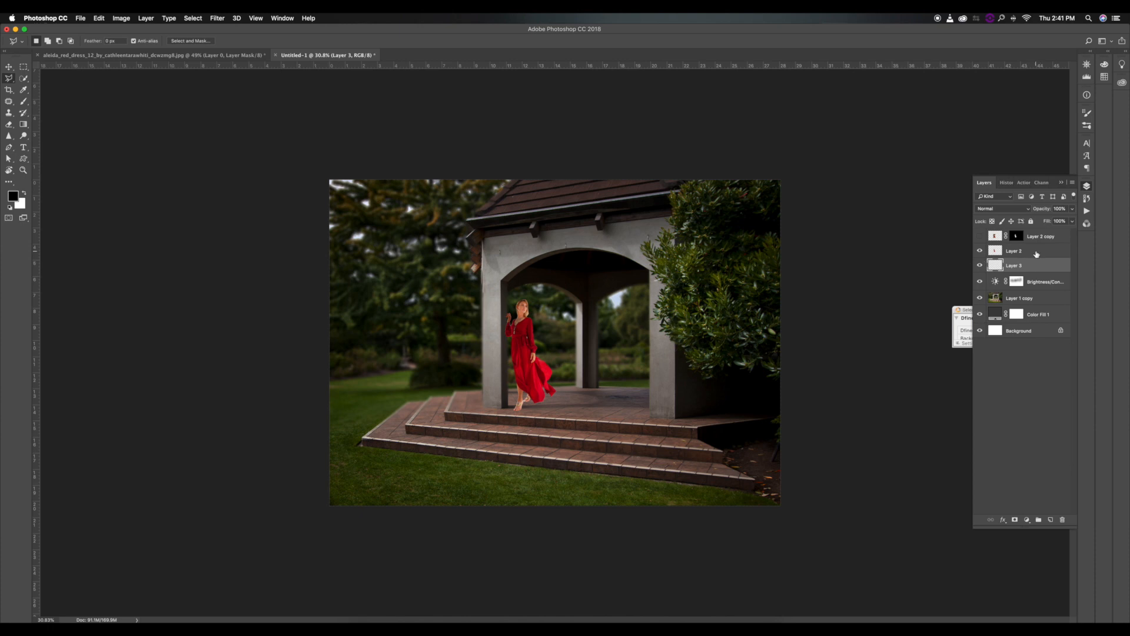
left_click(1036, 254, "shift")
key("super+e")
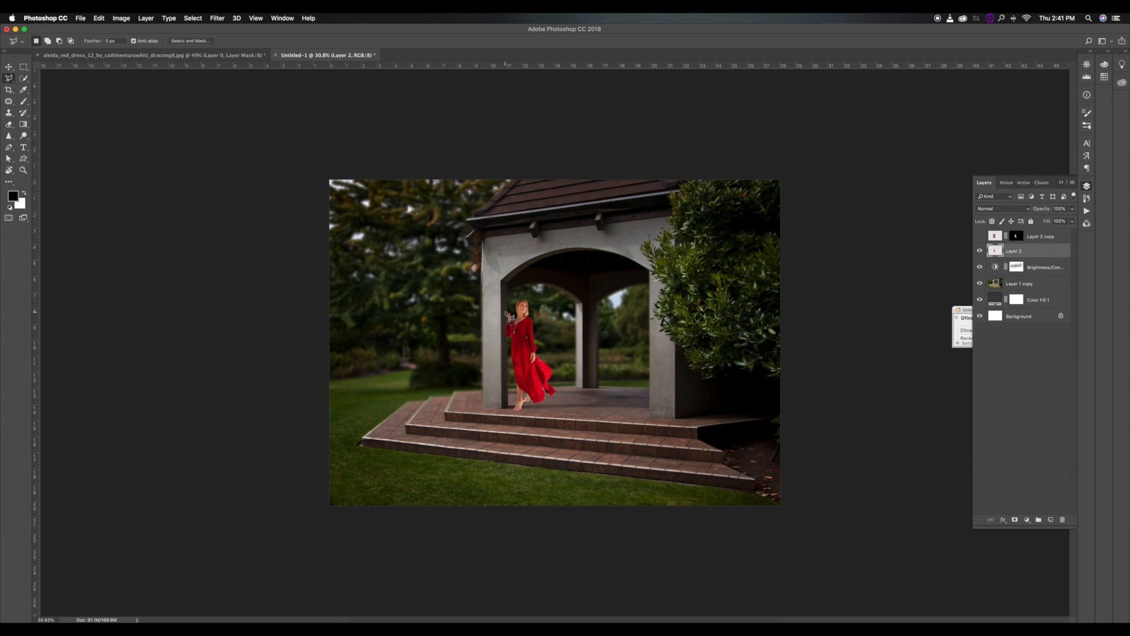
Set the Fill of the Brightness/Contrast adjustment layer to 80%.
scroll(507, 313, "up", 5)
scroll(506, 313, "down", 4)
scroll(537, 341, "up", 4)
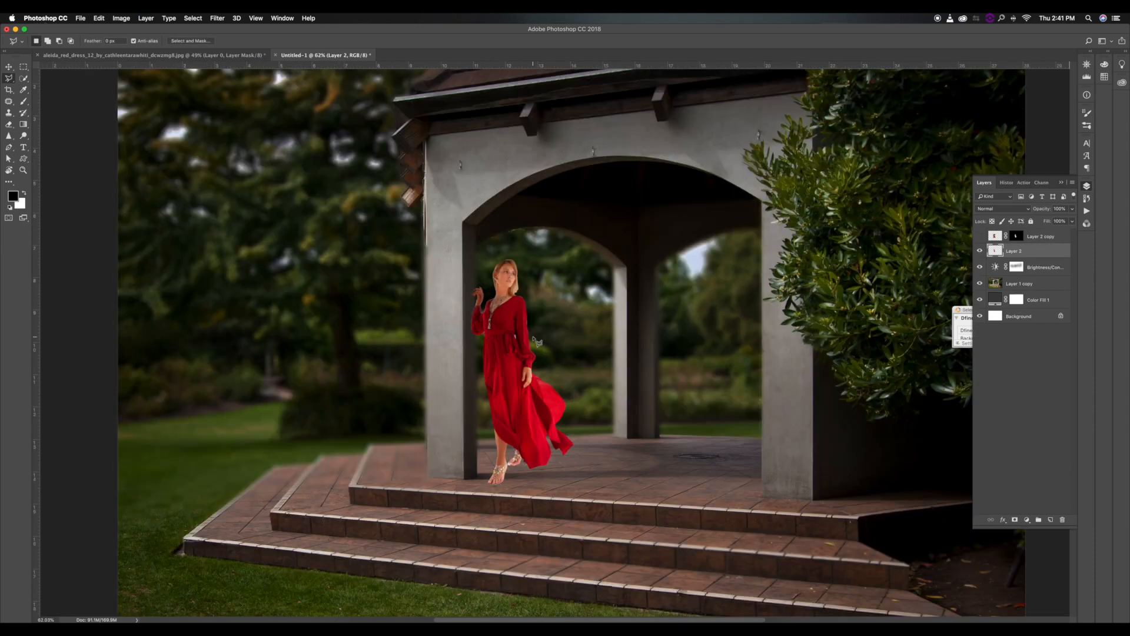
scroll(635, 324, "down", 4)
left_click(1051, 267)
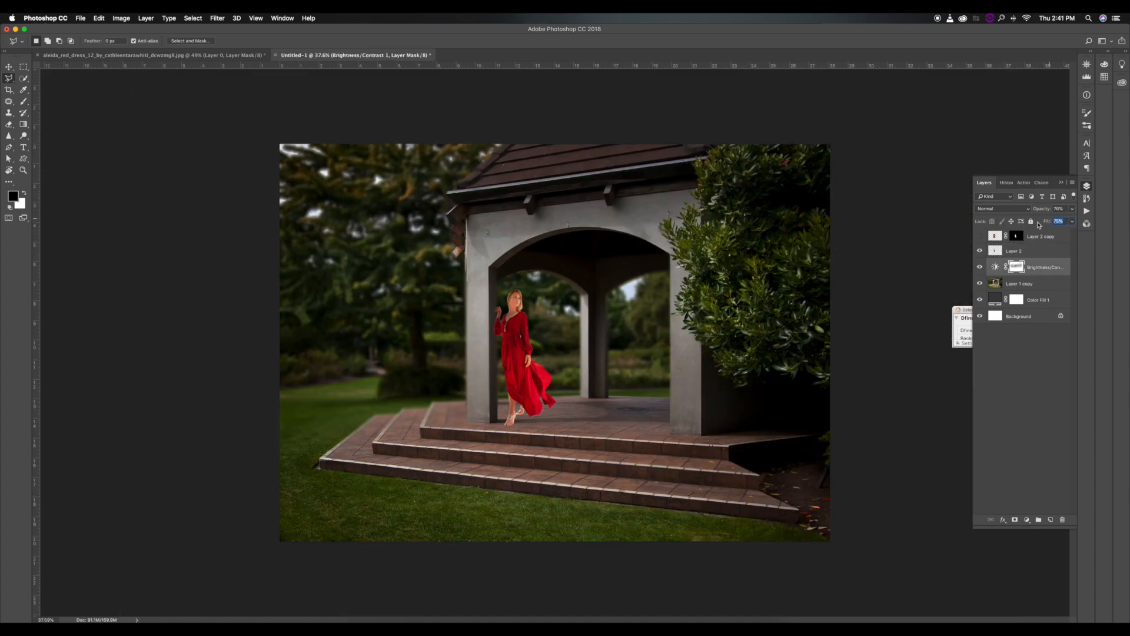
left_click_drag(1051, 222, 1045, 223)
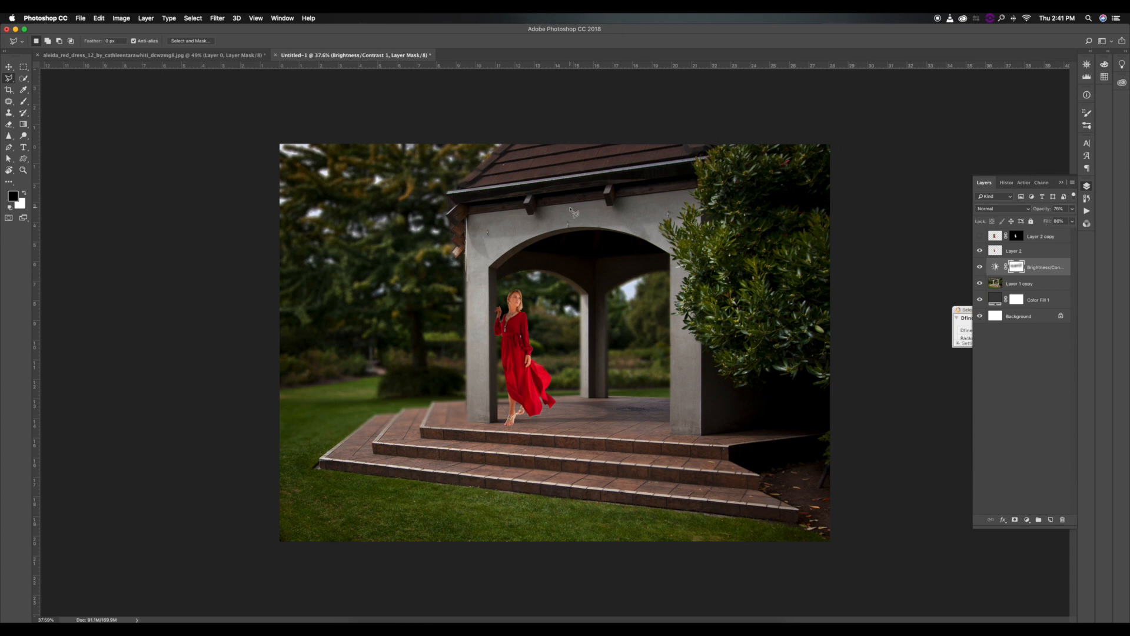
scroll(521, 318, "down", 4)
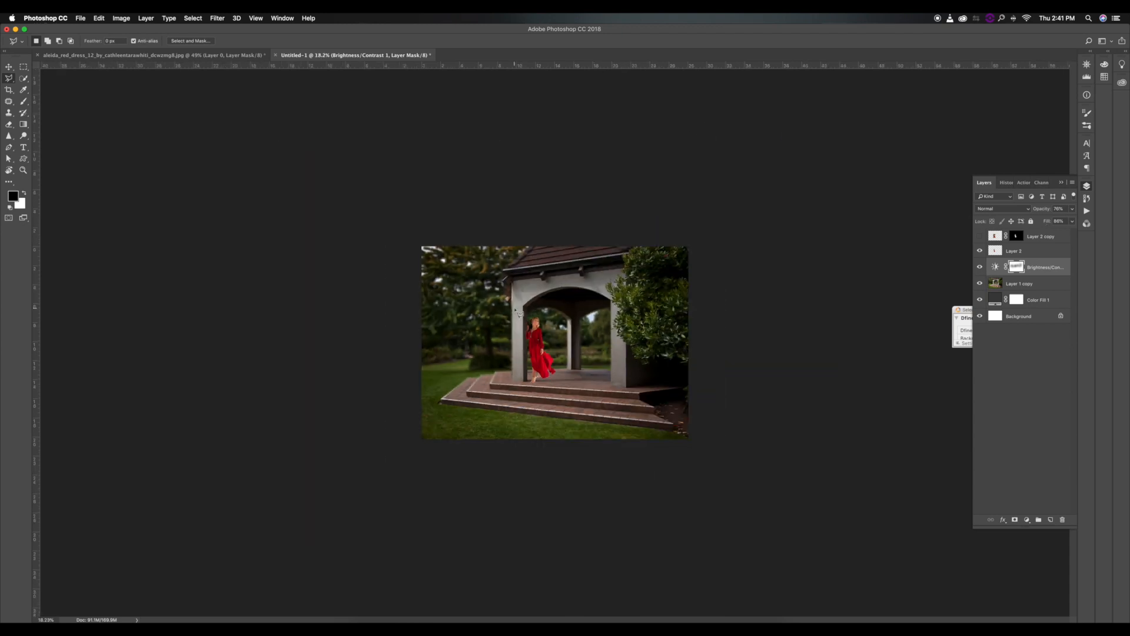
scroll(548, 327, "up", 3)
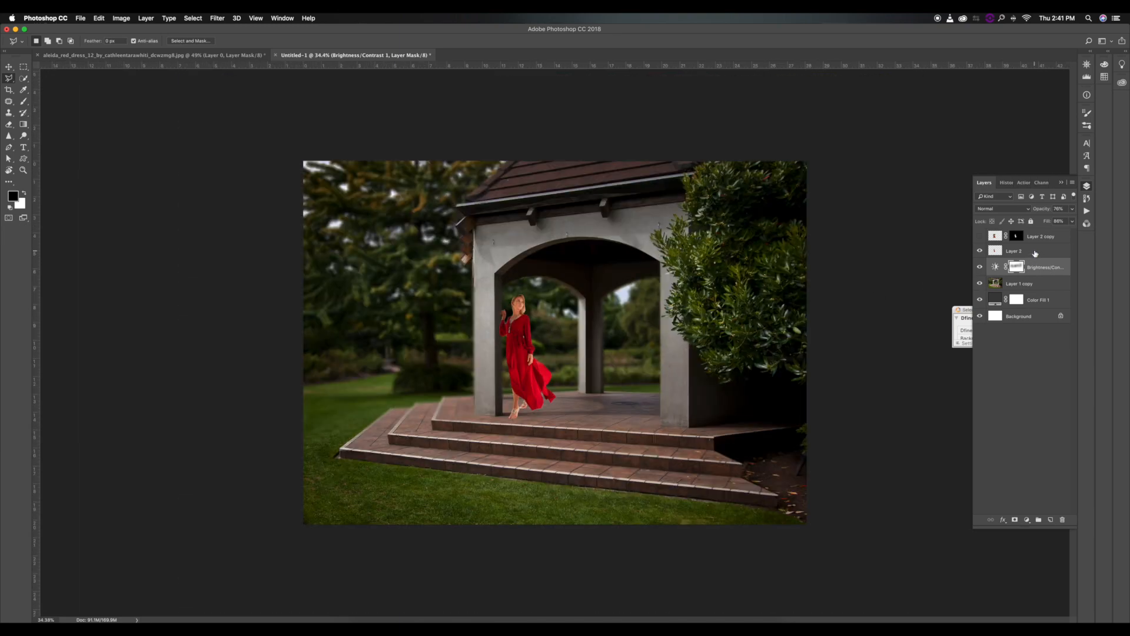
Add a Channel Mixer adjustment layer clipped to Layer 1 copy.
left_click(1035, 252)
left_click(1038, 265)
left_click(1043, 222)
left_click(1036, 284)
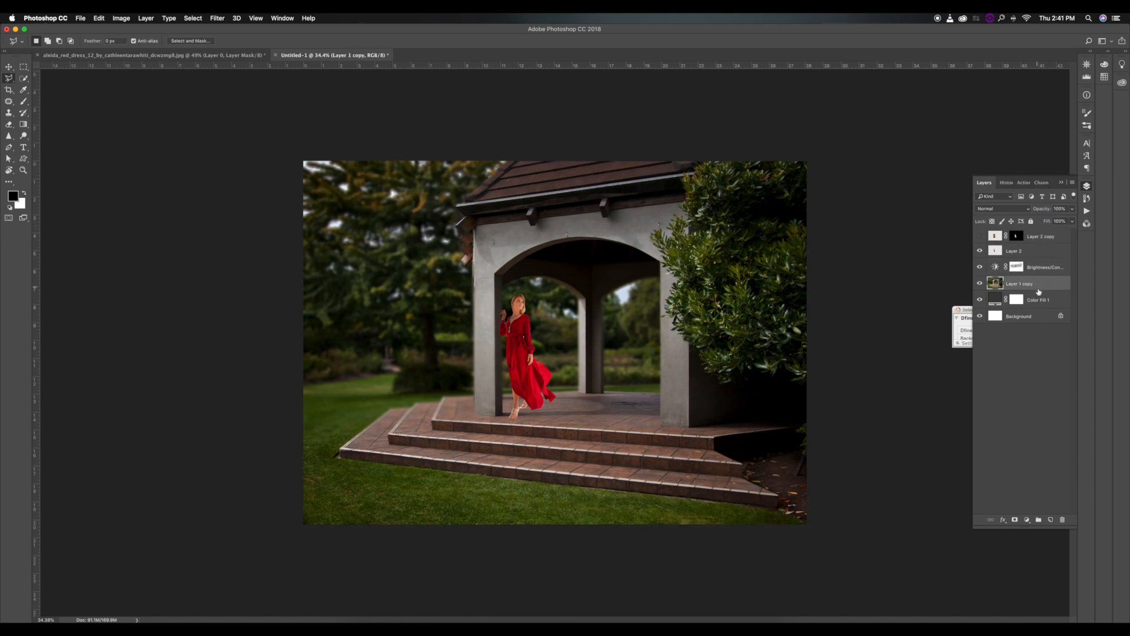
left_click(1026, 520)
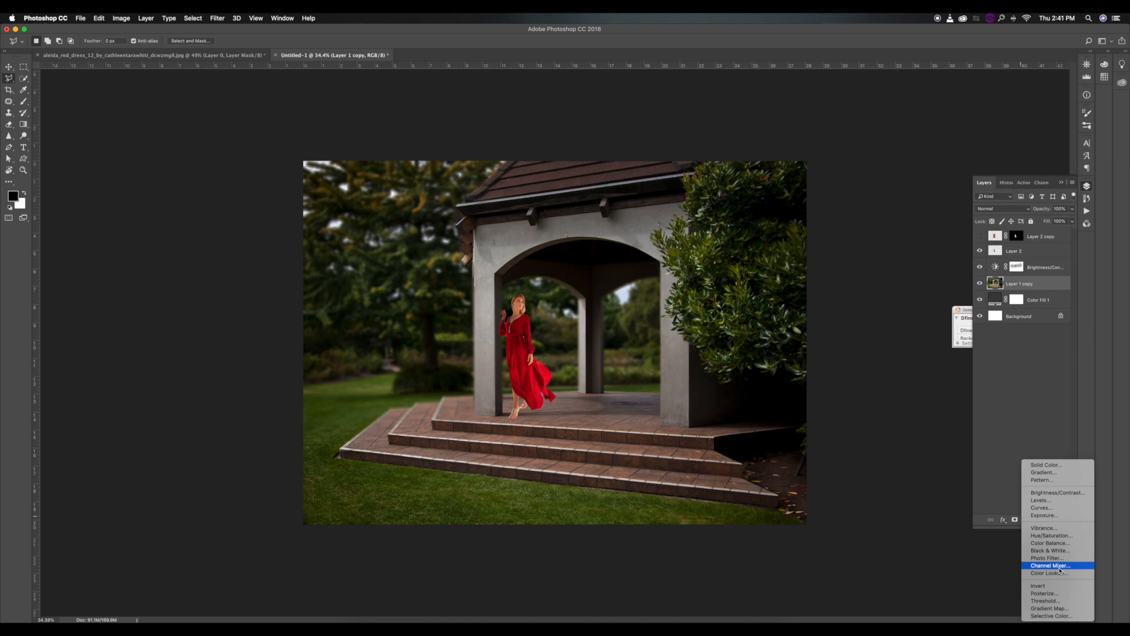
left_click(1059, 568)
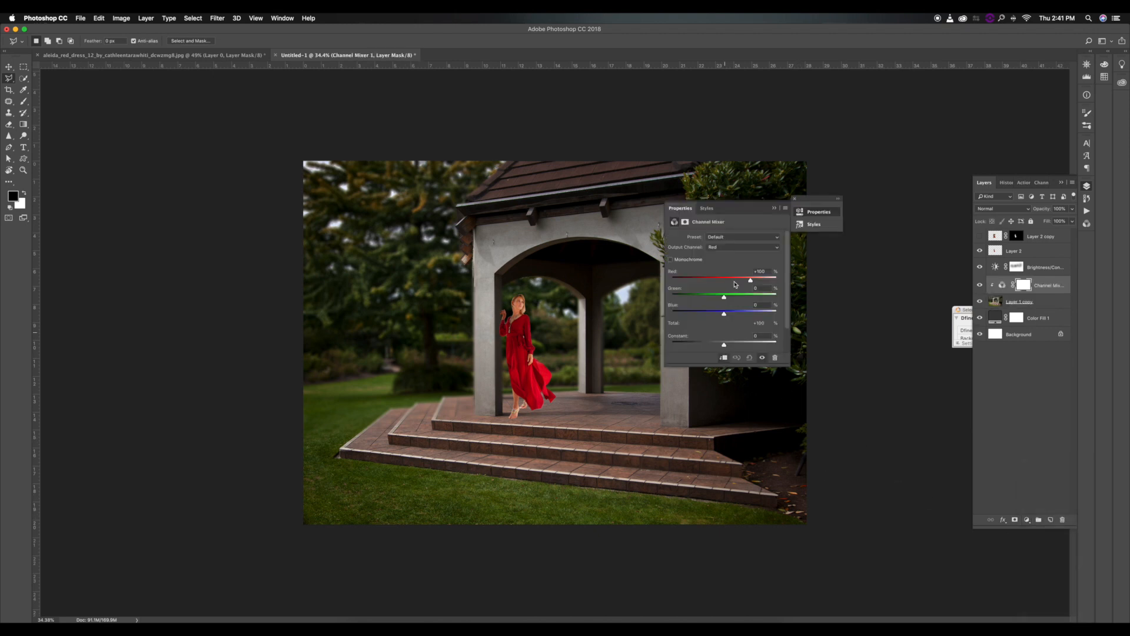
Set the Channel Mixer's Red output to Red -2, Green +145 and Blue about -55, and its blend mode to Lighten.
left_click(763, 295)
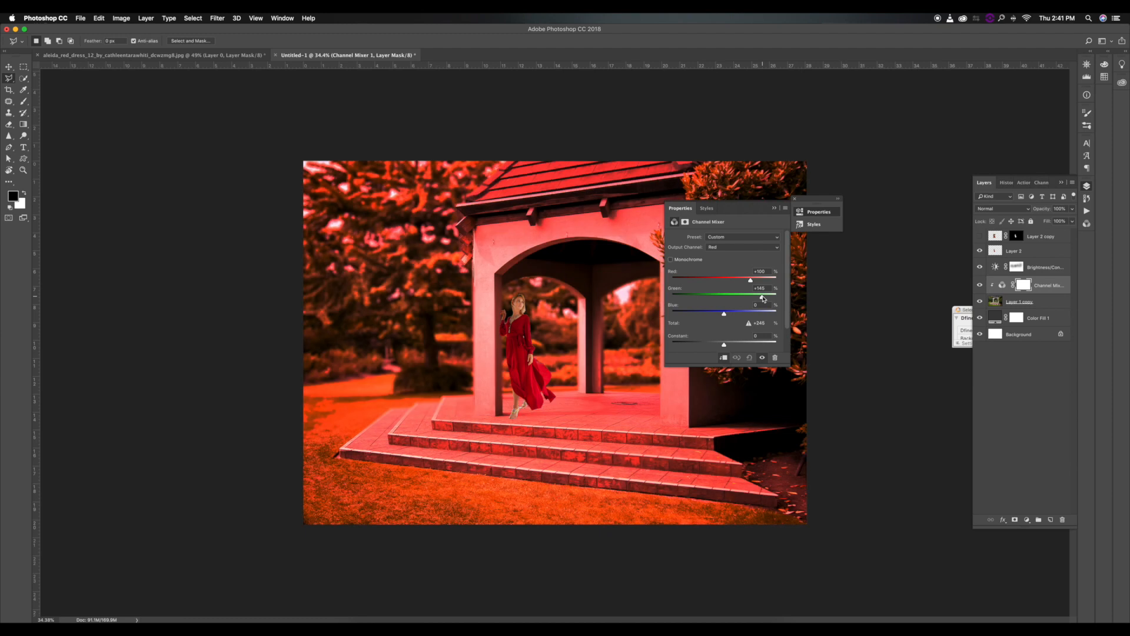
left_click(725, 278)
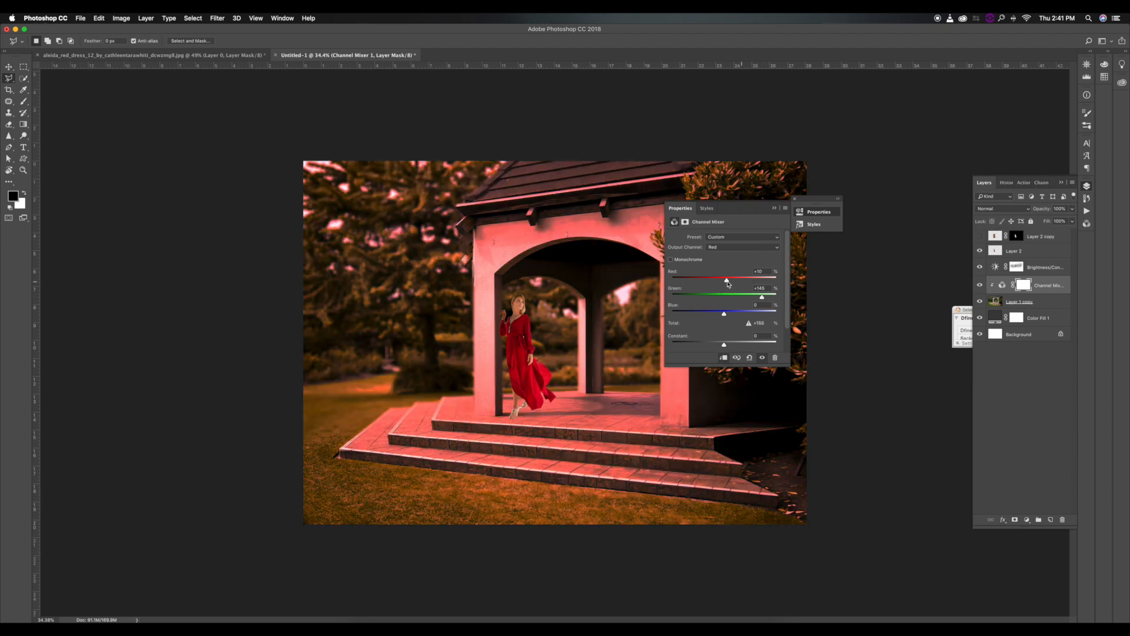
left_click(705, 315)
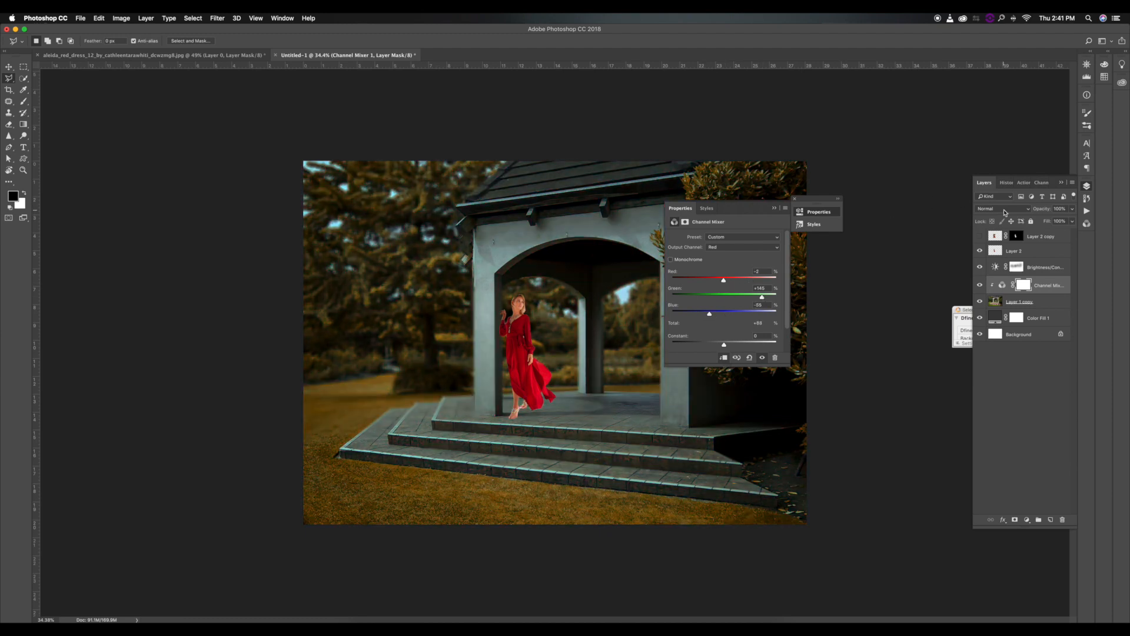
left_click(1002, 209)
left_click(983, 267)
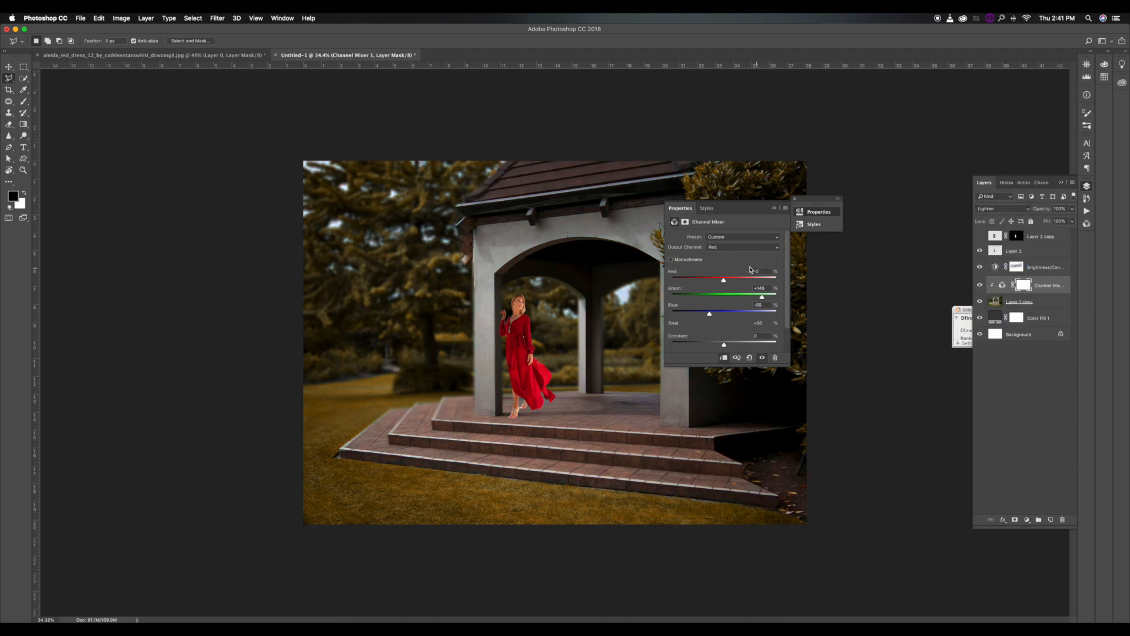
Adjust the green contribution in the Channel Mixer's Blue and Green output channels.
left_click(730, 246)
left_click(729, 268)
mouse_move(736, 297)
left_mouse_down()
mouse_move(707, 301)
mouse_move(733, 299)
mouse_move(723, 299)
left_mouse_up()
left_click(730, 247)
left_click(730, 237)
left_click_drag(750, 298, 734, 314)
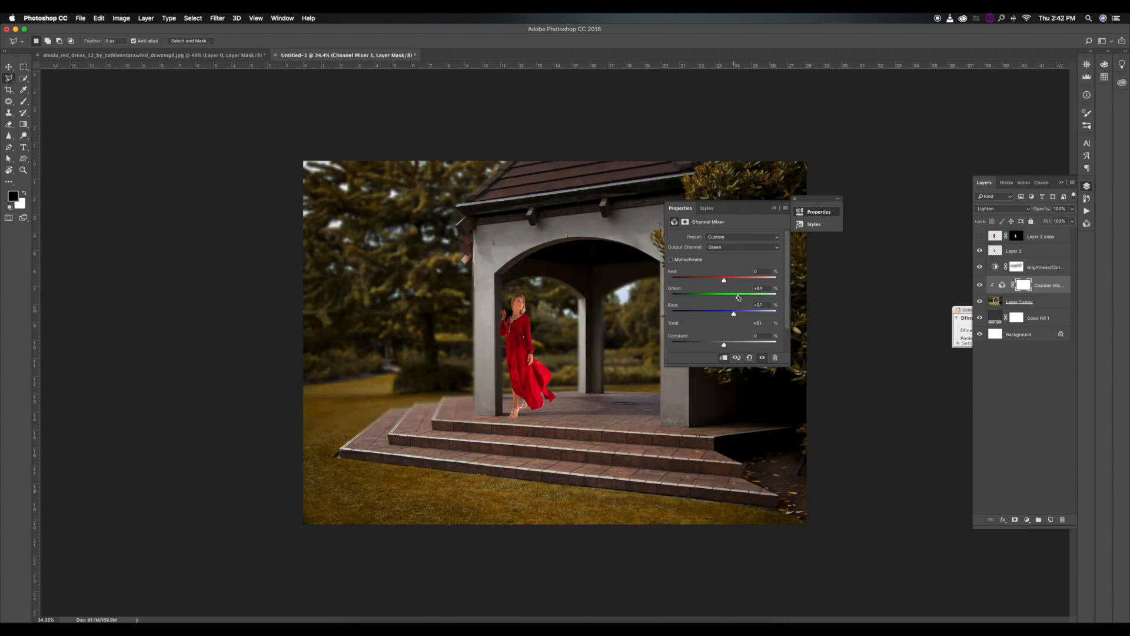
left_click(776, 208)
Add a Hue/Saturation adjustment above the Channel Mixer and clip it to Layer 1 copy.
left_click(1027, 519)
scroll(1055, 557, "down", 3)
left_click(1054, 571)
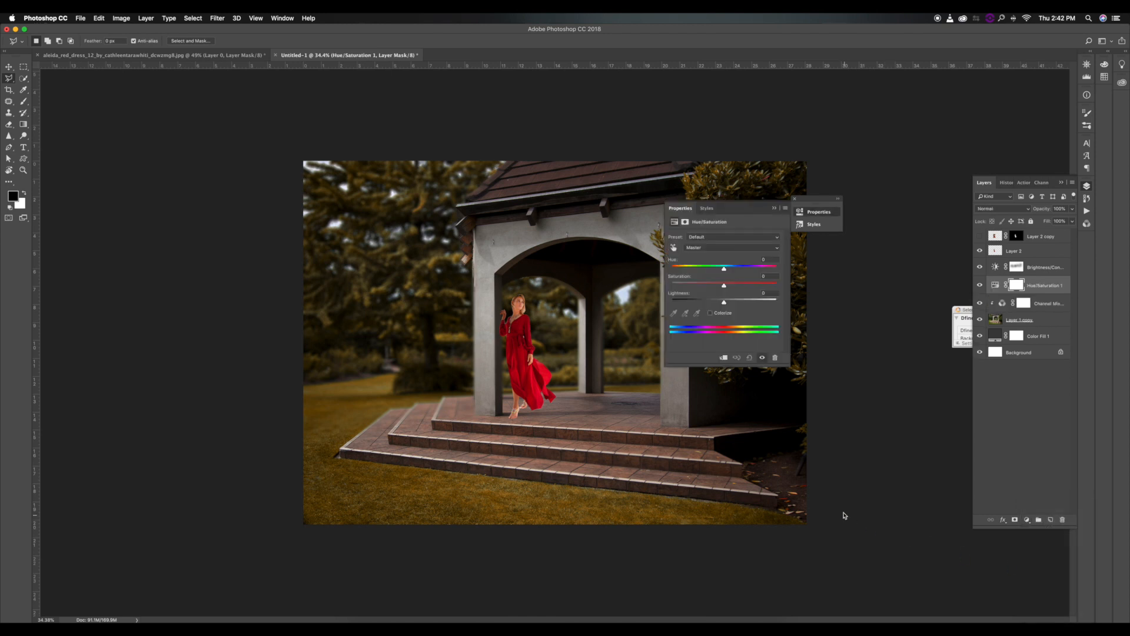
left_click(724, 357)
Shift the Yellows of the background to hue +161 and saturation -70.
left_click(712, 247)
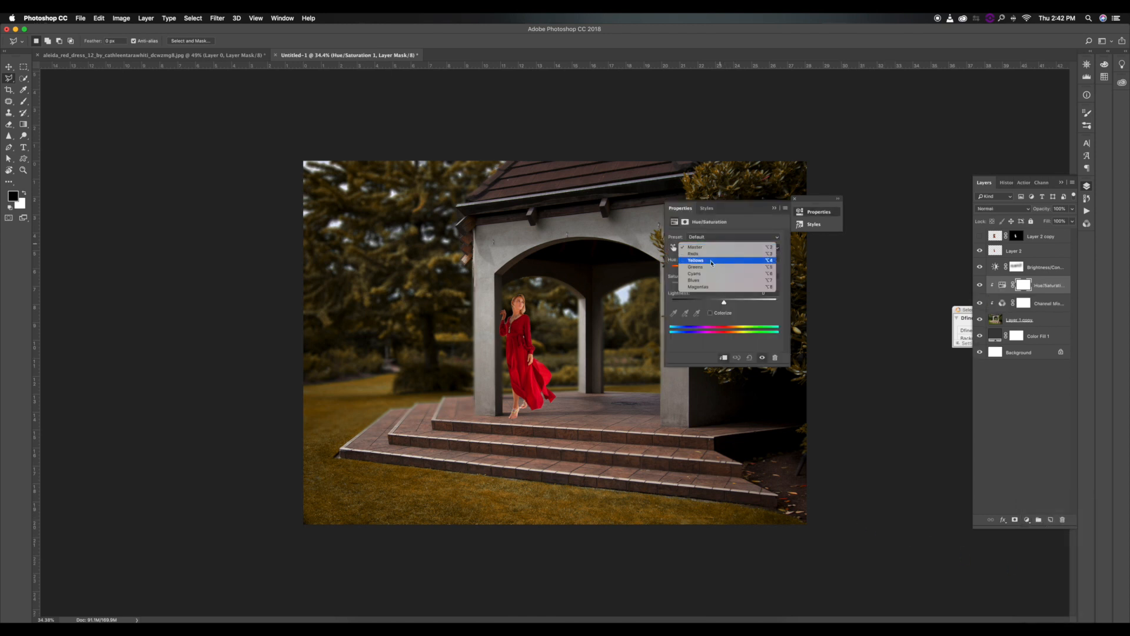
left_click(712, 260)
left_click_drag(724, 268, 773, 270)
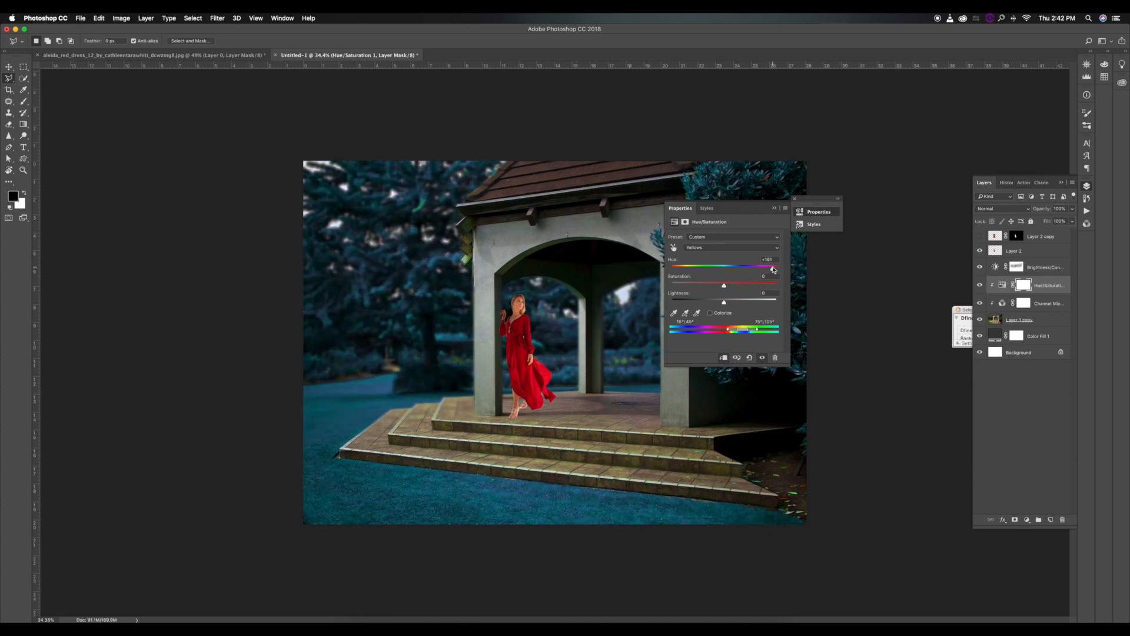
left_click_drag(698, 288, 692, 287)
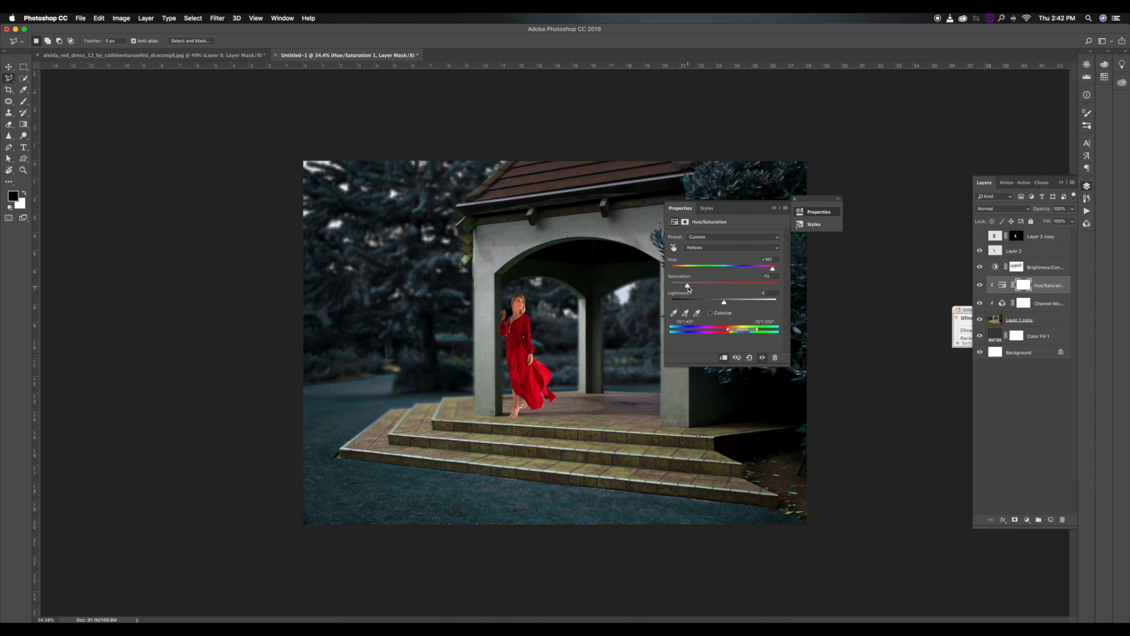
left_click(775, 209)
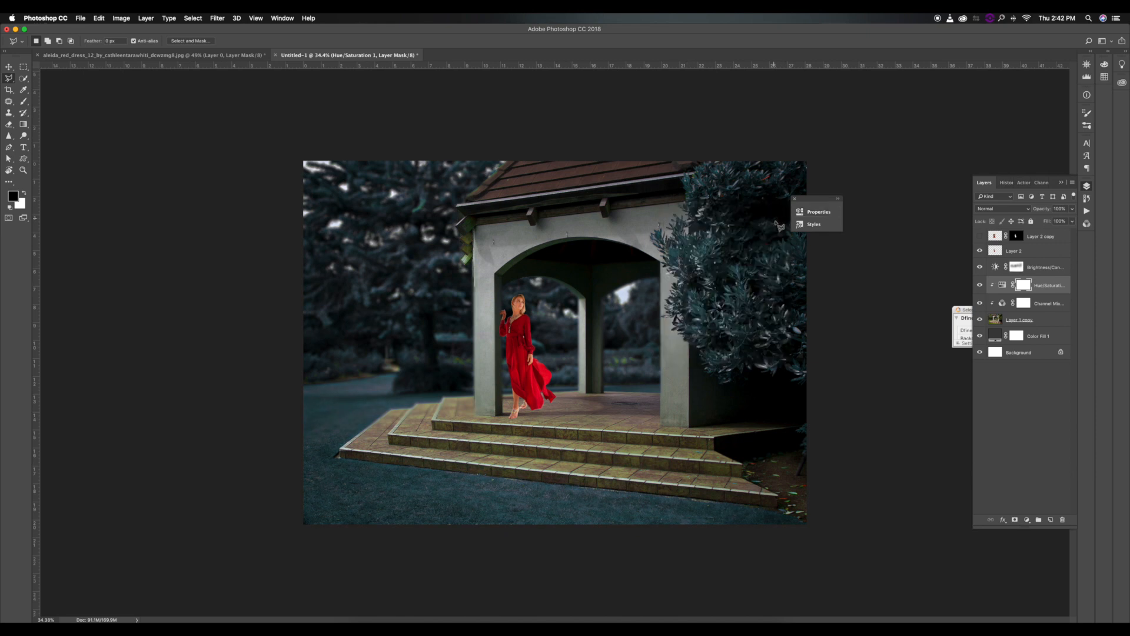
left_click(1038, 246)
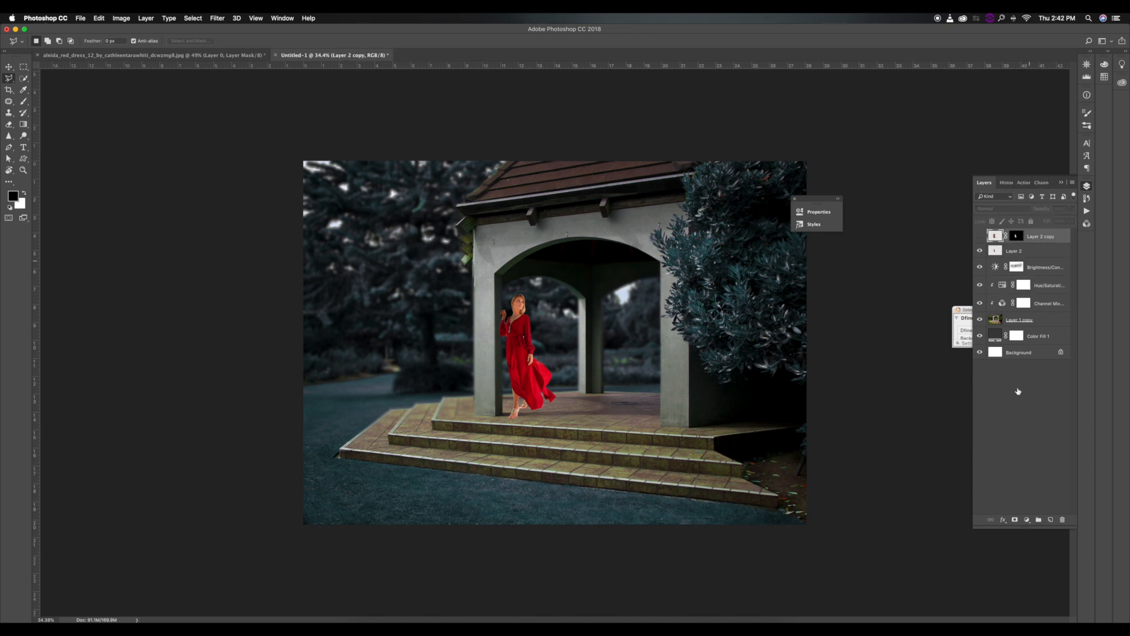
left_click(1027, 520)
left_click(1045, 557)
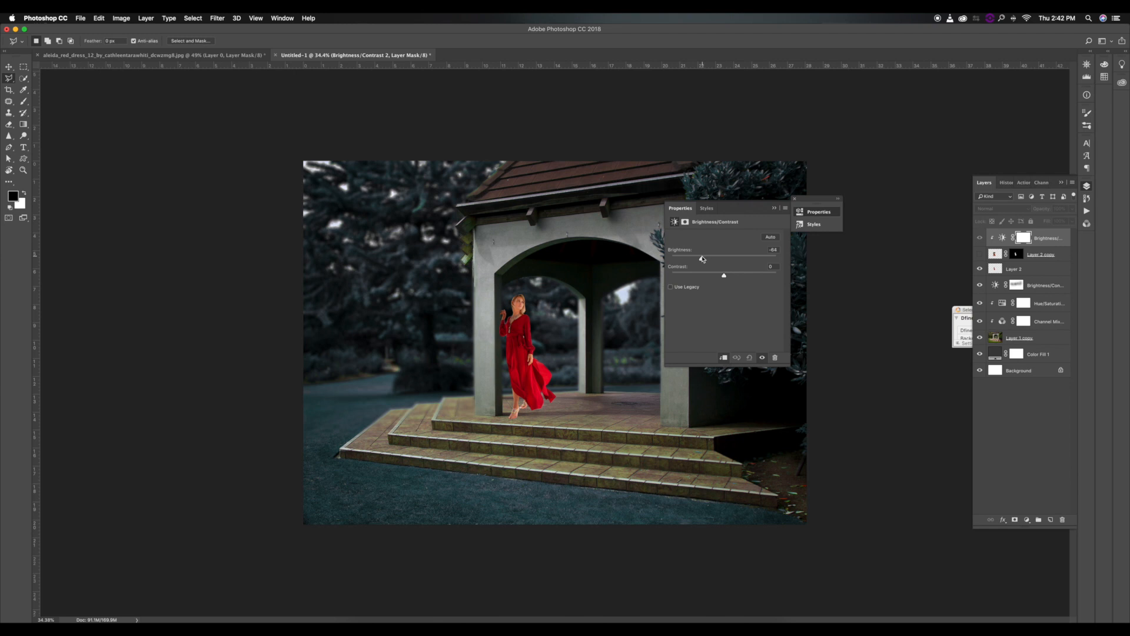
key("BackSpace")
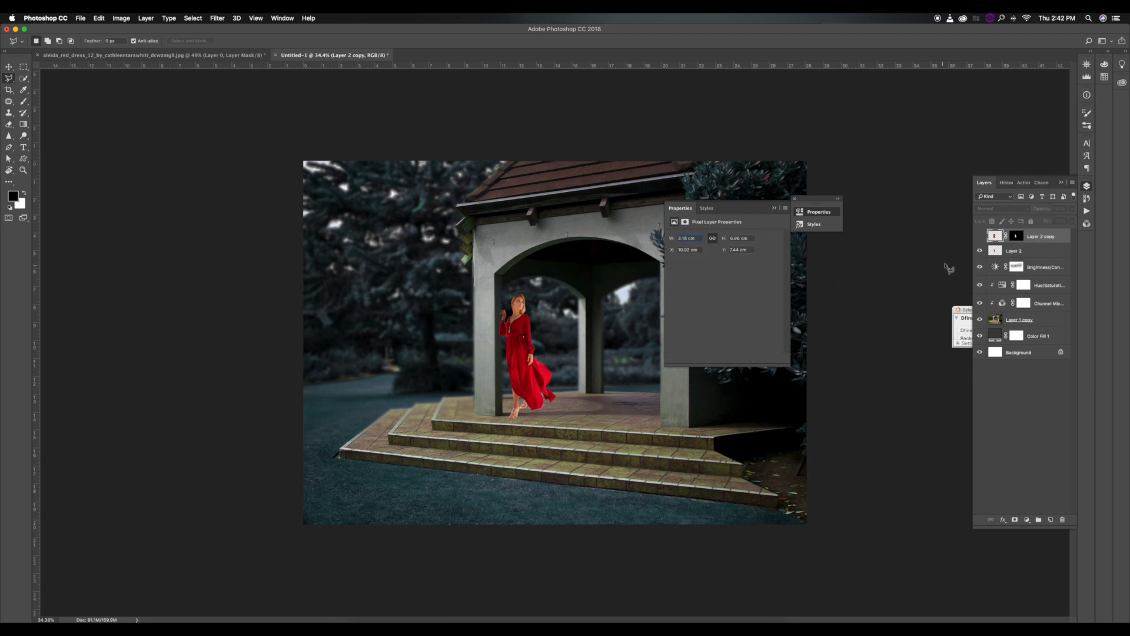
Darken the woman with a Brightness/Contrast adjustment clipped to Layer 2, at brightness about -68 and contrast about 12.
left_click(1031, 251)
left_click(1027, 519)
left_click(1040, 558)
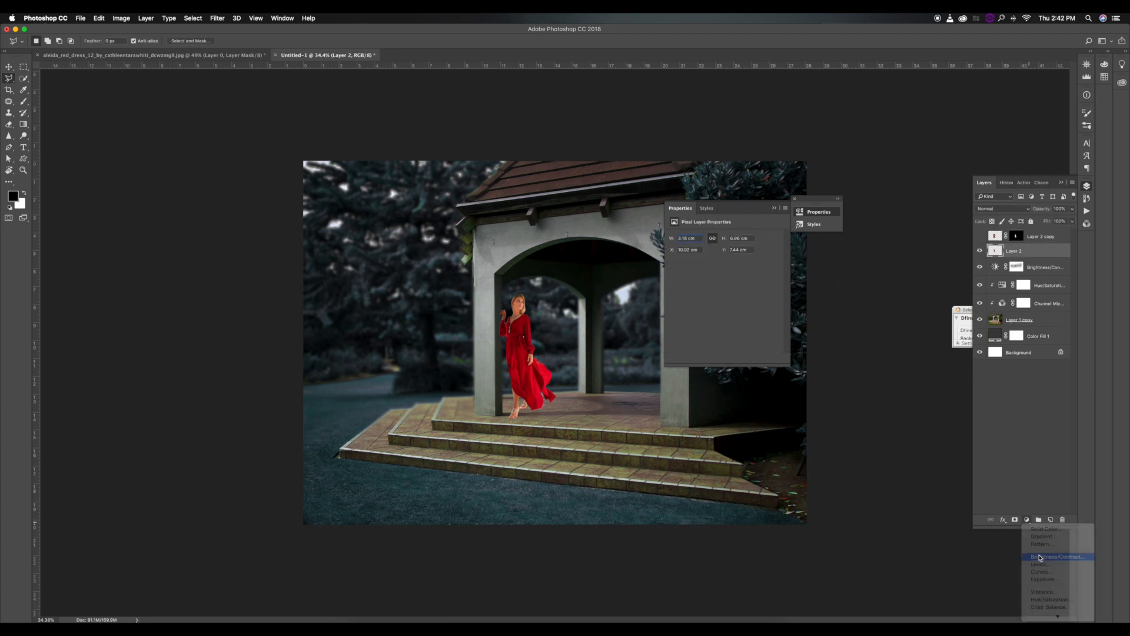
left_click_drag(710, 262, 700, 259)
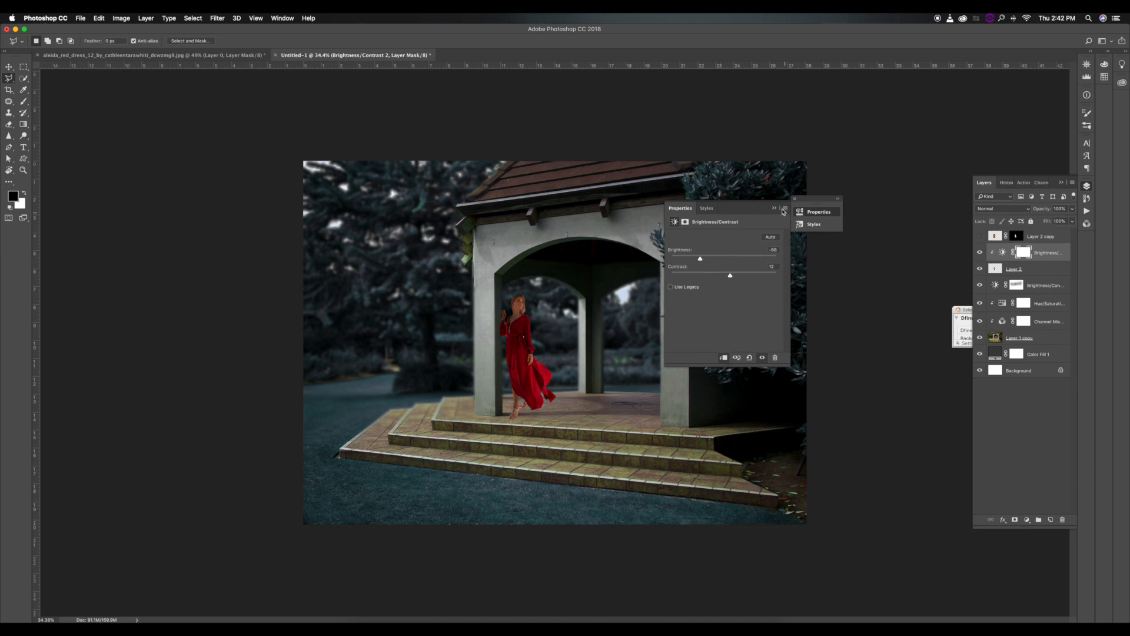
left_click(774, 209)
Desaturate the woman with a Hue/Saturation adjustment clipped to Layer 2, at saturation about -30.
left_click(1039, 267)
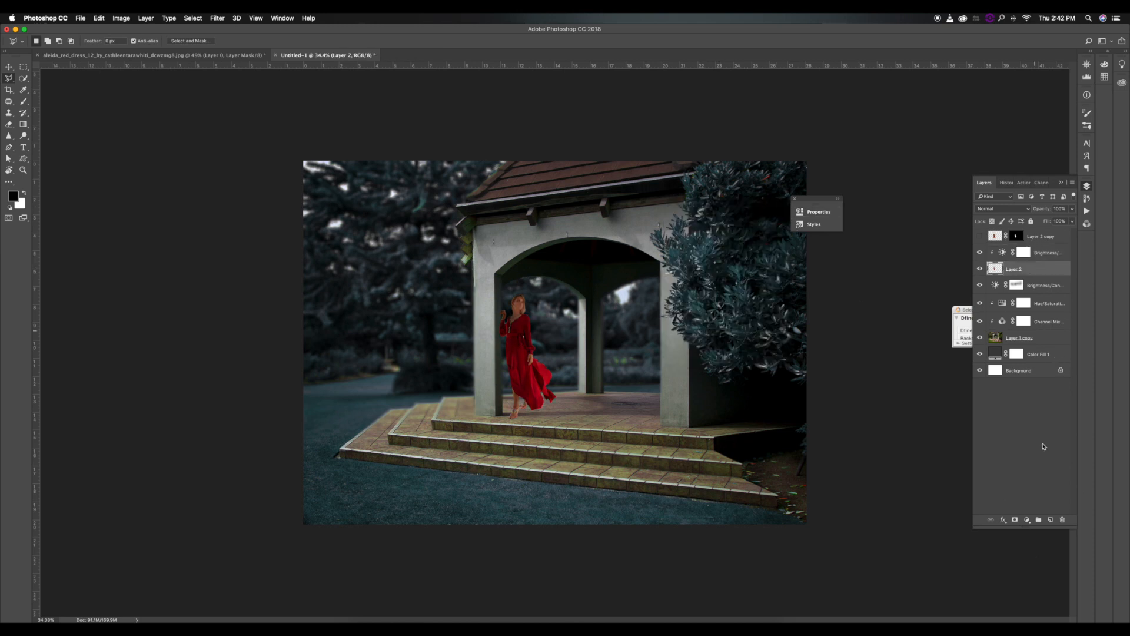
left_click(1027, 520)
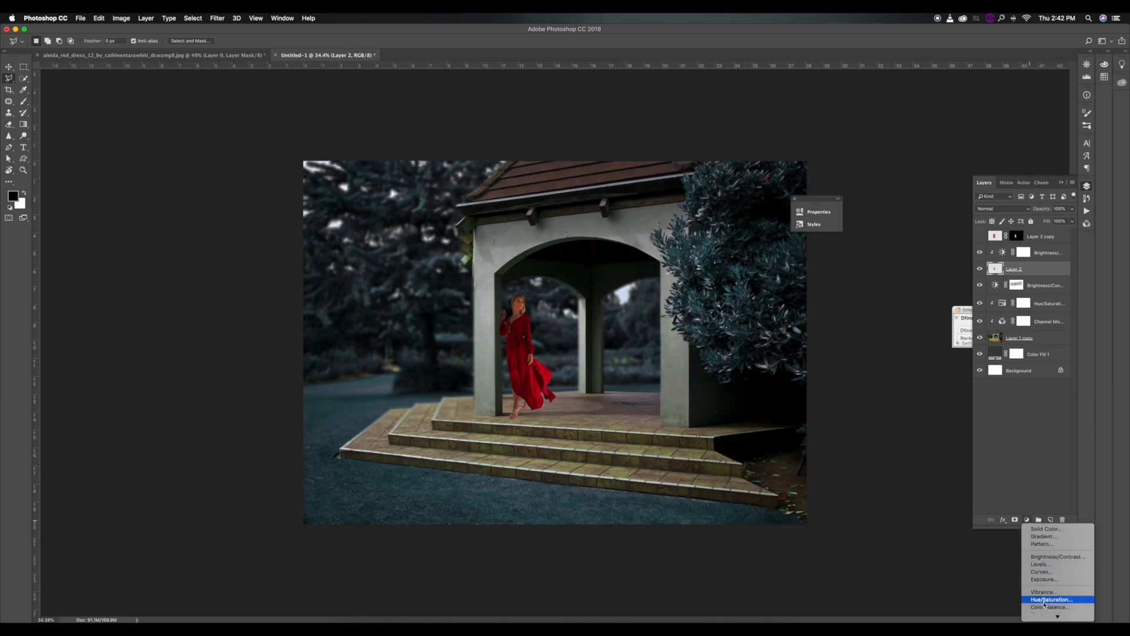
key("XF86AudioLowerVolume")
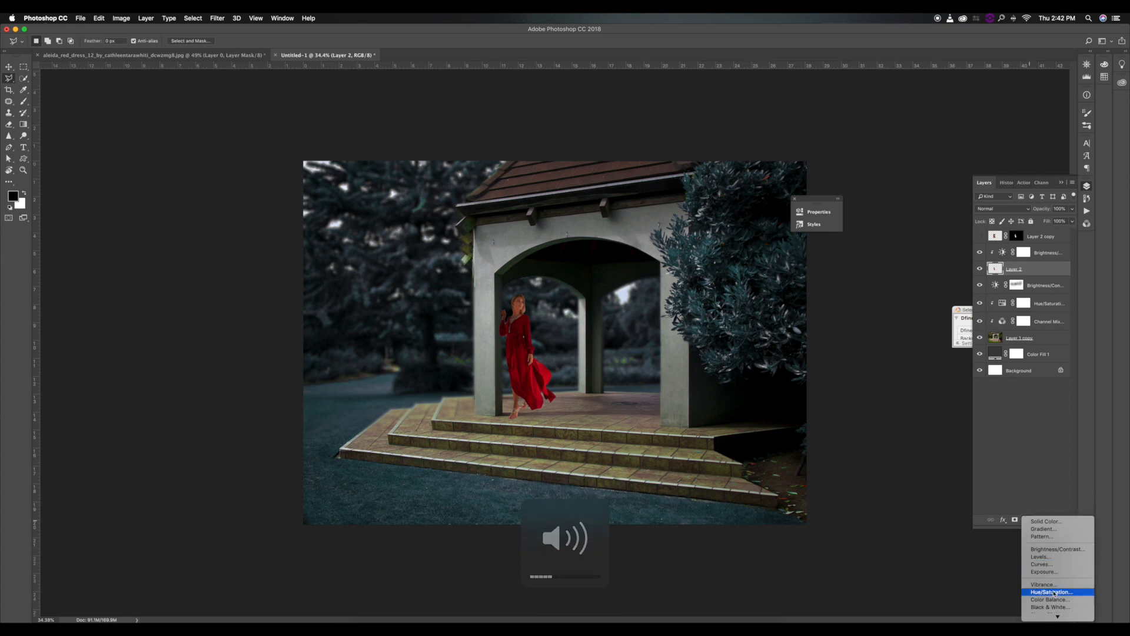
left_click(1051, 575)
left_click(700, 285)
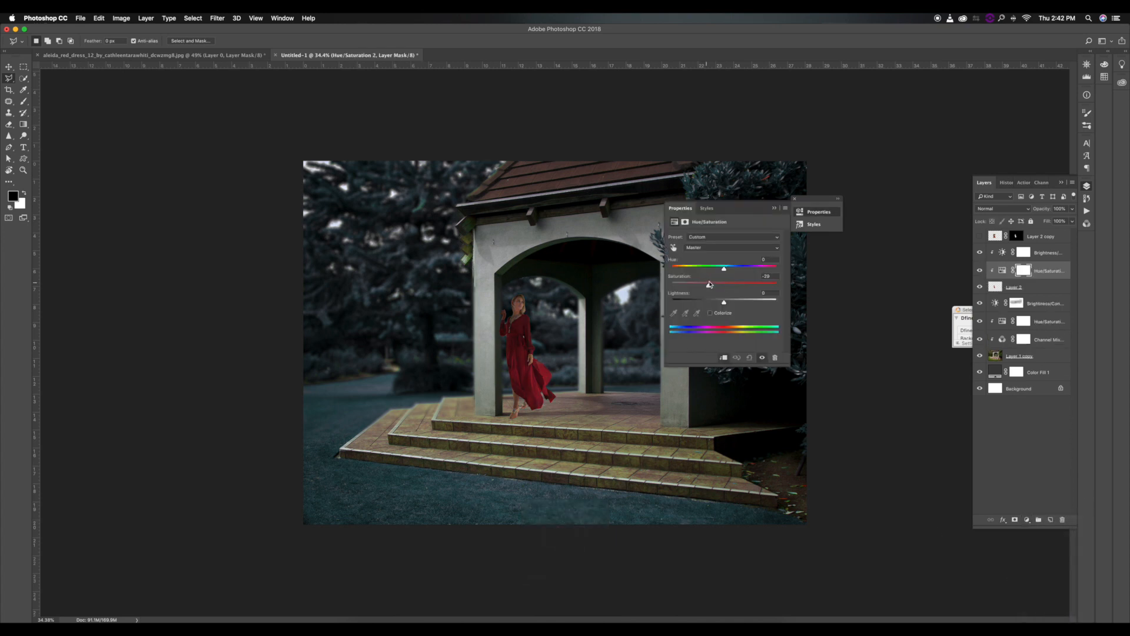
left_click(775, 209)
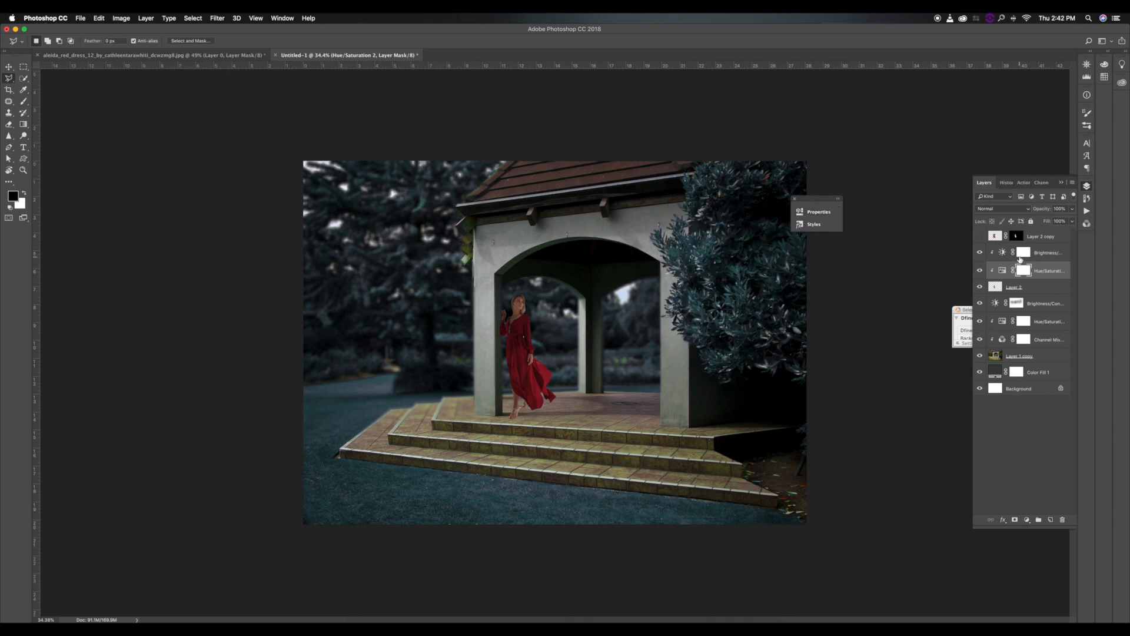
Paint black with a small brush along the woman's hair and face on the mask of her Brightness/Contrast layer.
left_click(1021, 254)
left_click(24, 100)
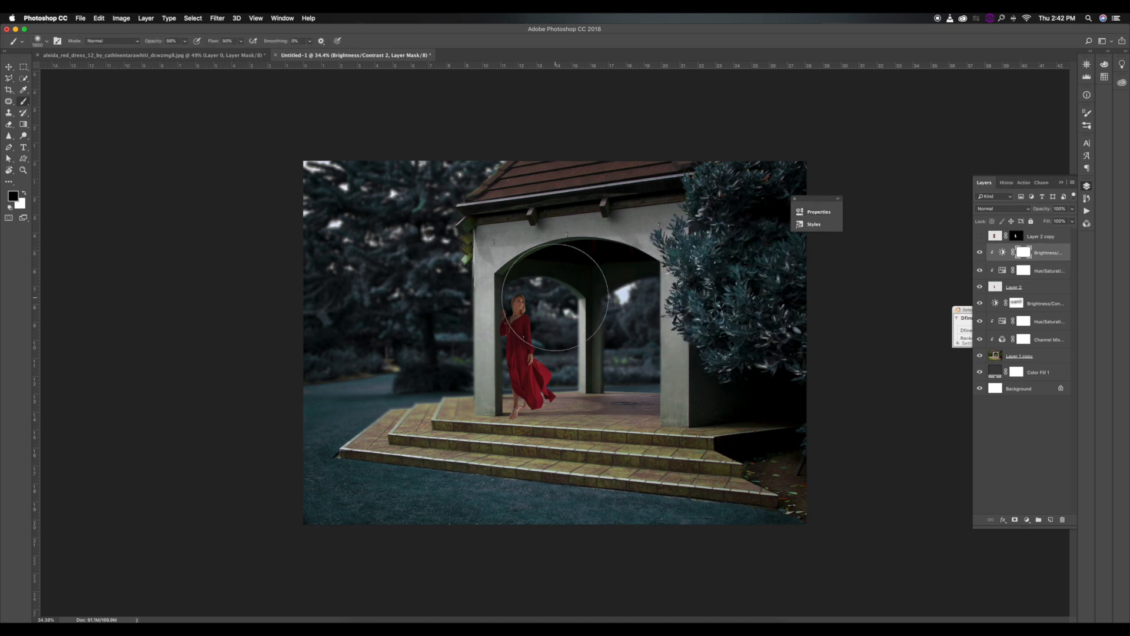
scroll(539, 306, "up", 2)
scroll(540, 303, "up", 3)
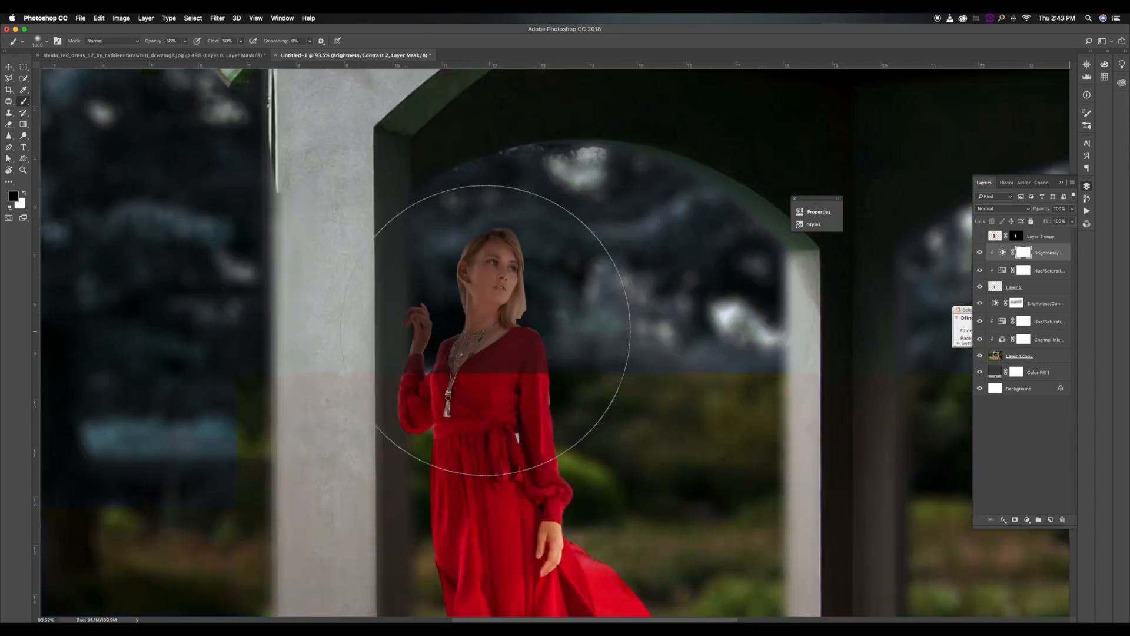
key("bracketleft")
key("bracketleft")
key("bracketleft")
key("bracketleft")
key("bracketleft")
key("bracketleft")
key("bracketleft")
key("bracketleft")
key("bracketleft")
key("bracketleft")
key("bracketleft")
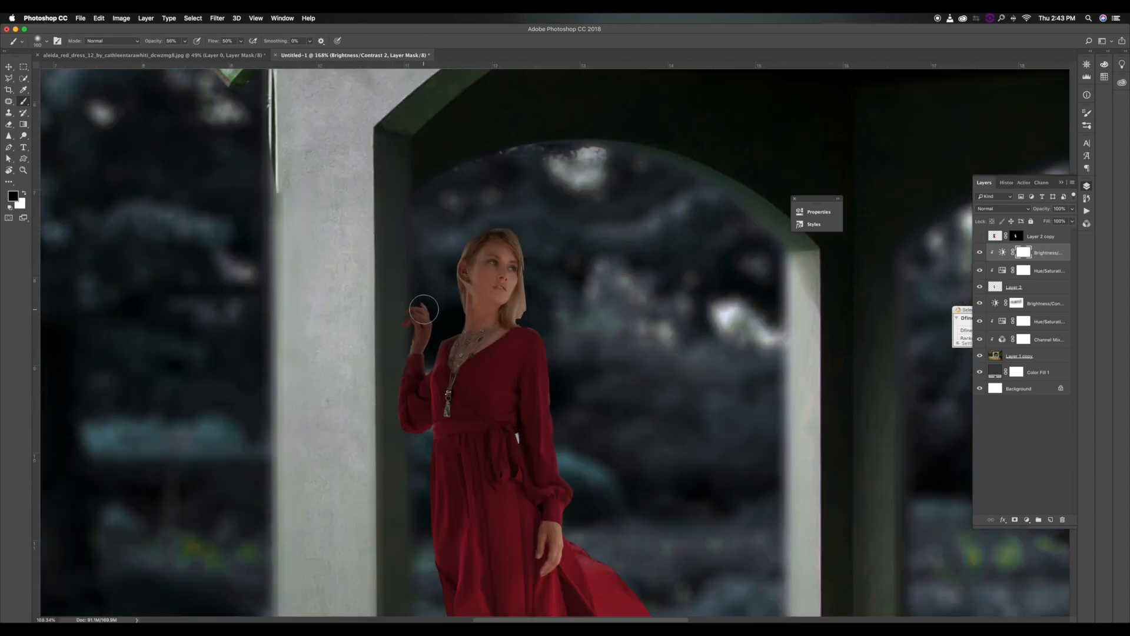
left_click_drag(524, 240, 526, 310)
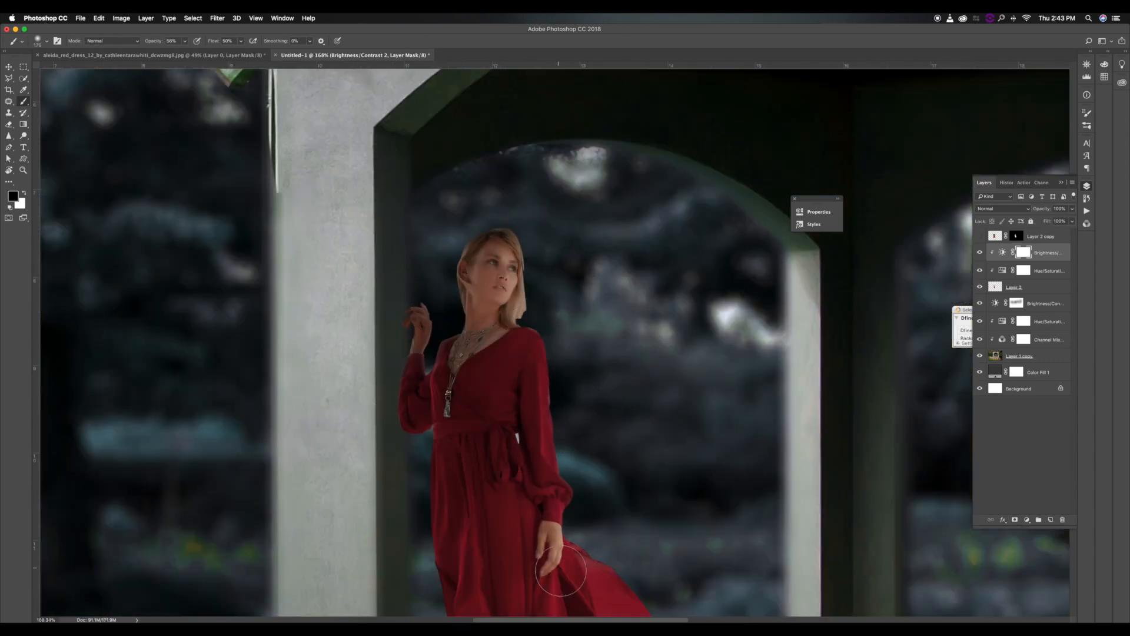
Resize the brush and continue masking the darkening over the woman's dress and legs.
scroll(610, 500, "down", 5)
key("bracketright")
key("bracketright")
key("bracketright")
scroll(533, 376, "up", 3)
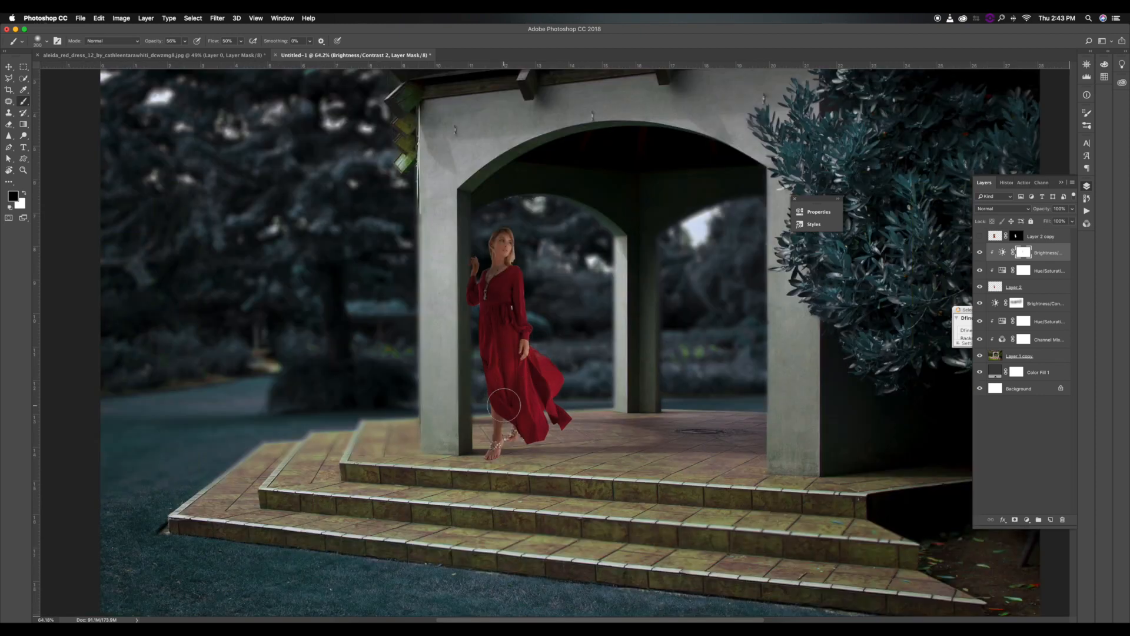
key("bracketright")
key("bracketleft")
scroll(534, 258, "down", 5)
scroll(378, 144, "up", 2)
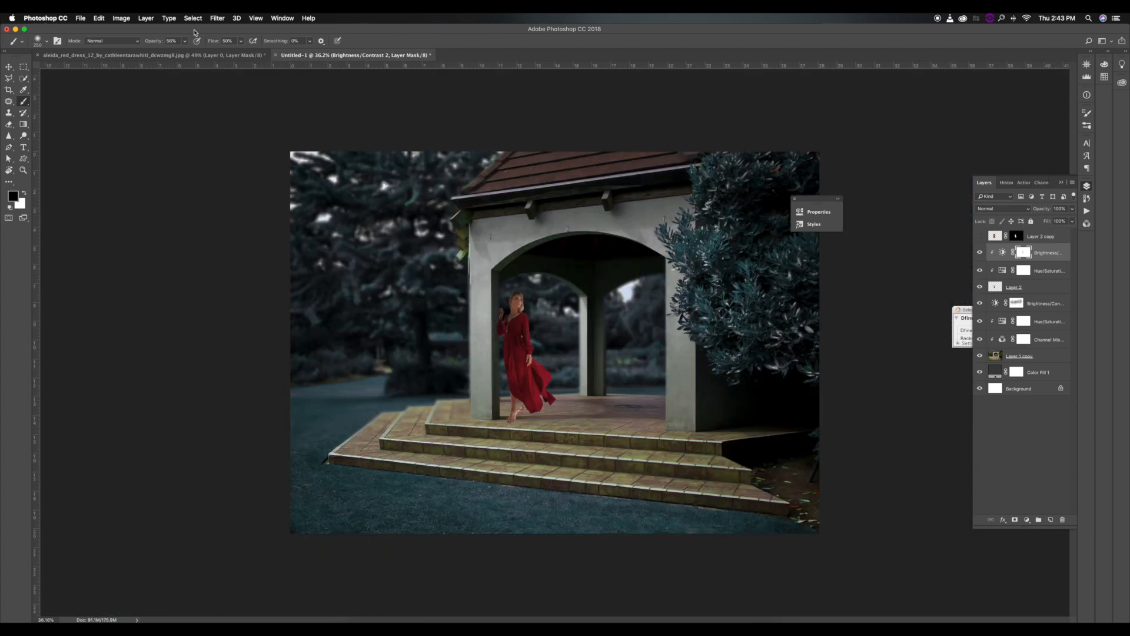
Set the brush to 21% opacity and 32% flow and enlarge its tip for softer mask painting.
left_click_drag(148, 43, 131, 45)
left_click_drag(215, 43, 207, 44)
key("bracketright")
key("bracketright")
key("bracketleft")
scroll(512, 306, "up", 5)
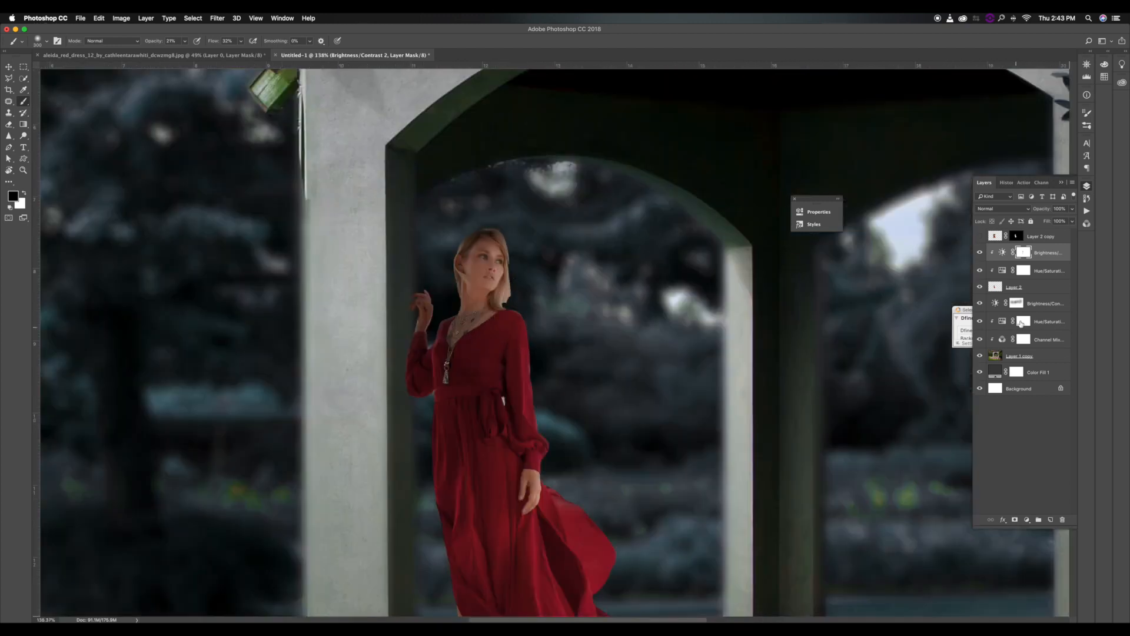
Add a black Drop Shadow at 100% opacity and 0 px distance to Layer 2 and split it onto its own layer.
left_click(1025, 287)
scroll(406, 277, "up", 3)
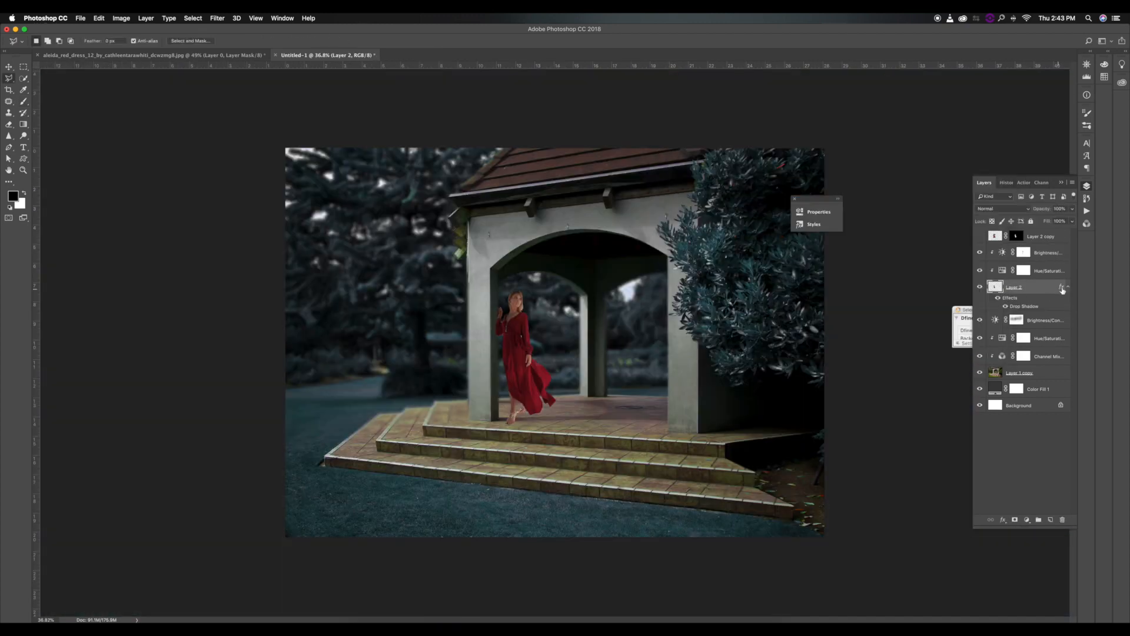
right_click(1063, 289)
left_click(1033, 431)
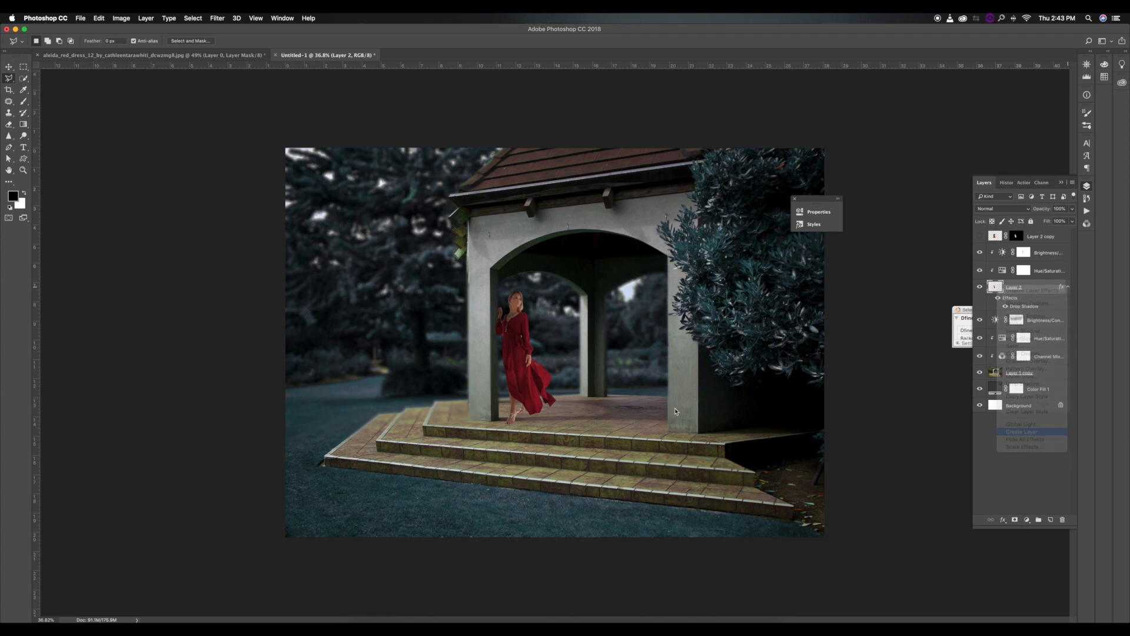
left_click(631, 214)
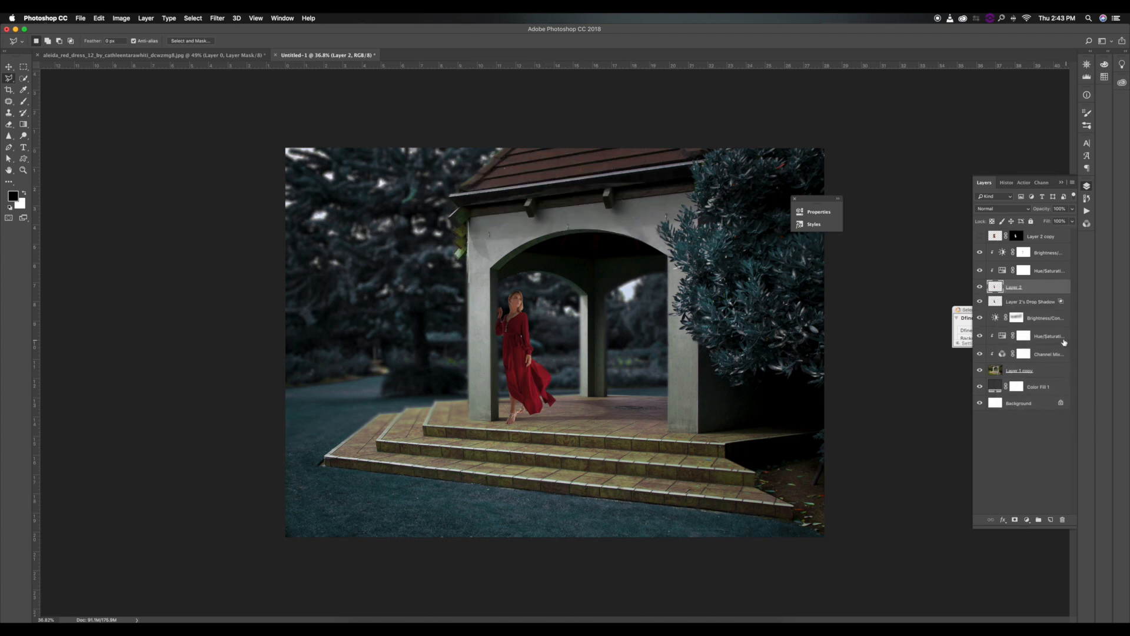
Transform the drop shadow layer so it lies flat on the gazebo floor, stretching away from the woman's feet.
left_click(1043, 302)
key("super+t")
left_click_drag(525, 288, 625, 403)
key("Return")
key("super+t")
left_click_drag(619, 402, 619, 405)
key("Return")
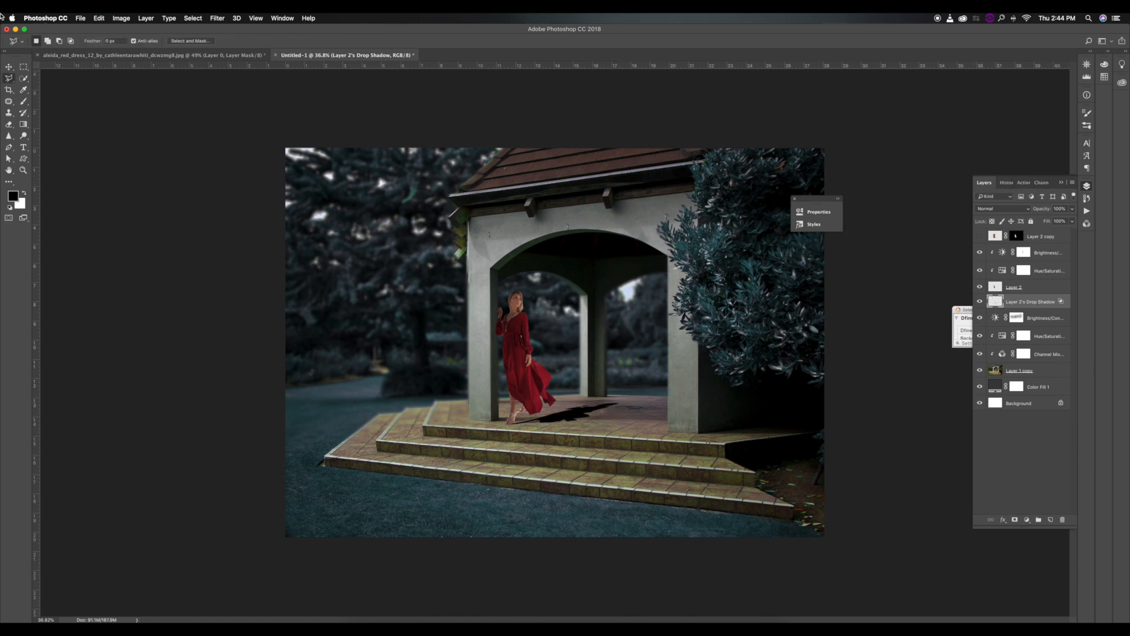
Apply a 4.0-pixel Gaussian Blur to the drop shadow layer and reduce its opacity to about 38%.
left_click(218, 18)
mouse_move(224, 123)
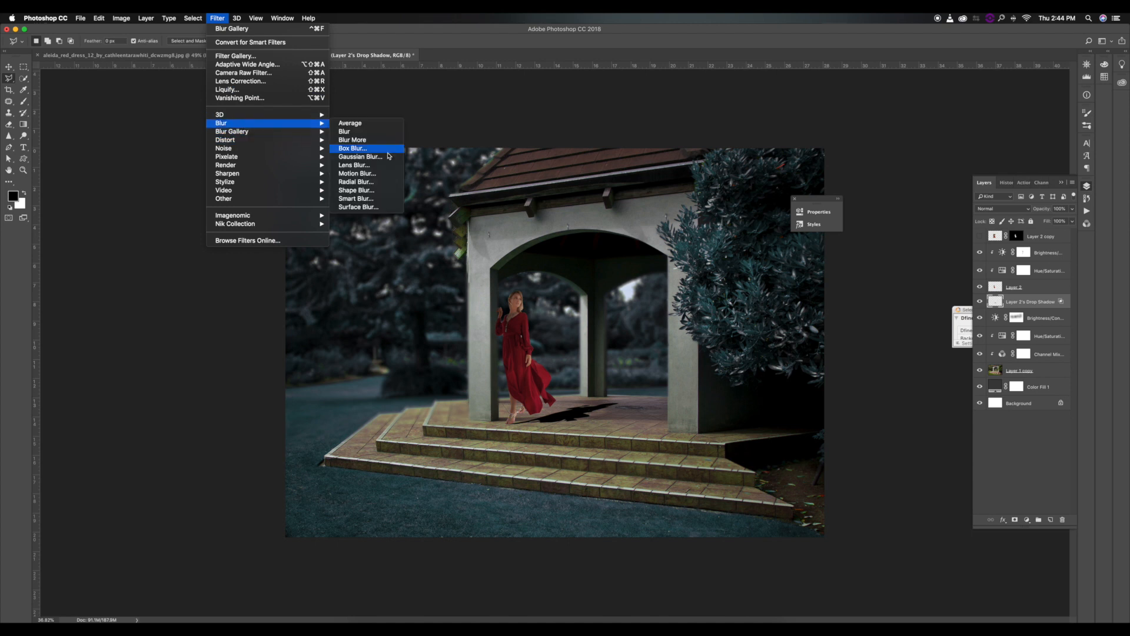
left_click(383, 157)
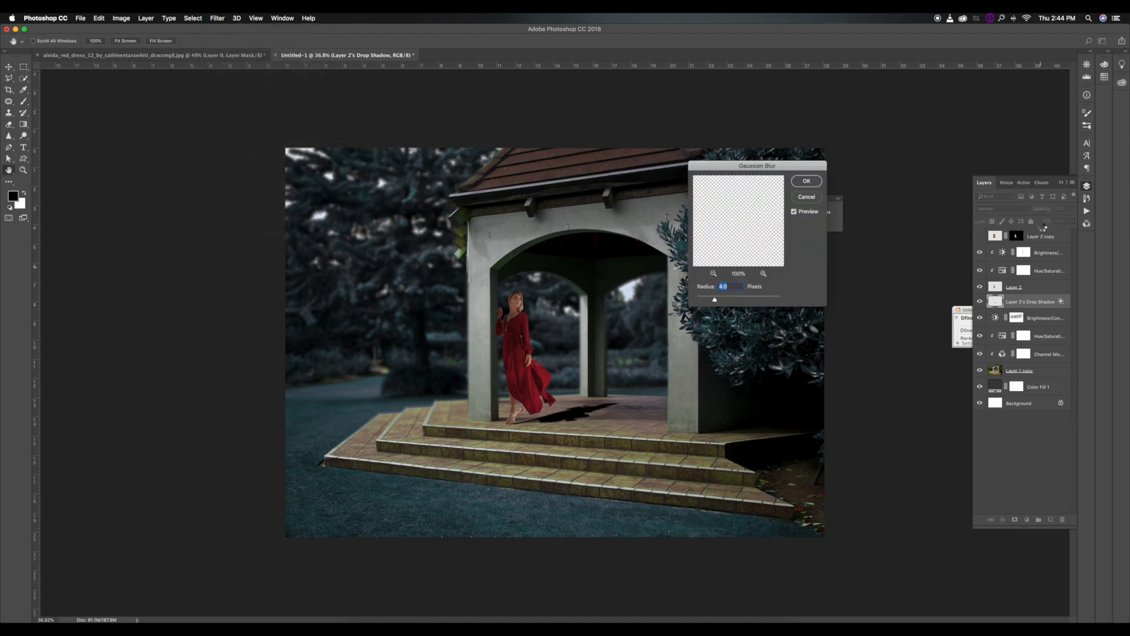
key("Return")
left_click_drag(1009, 214, 1015, 212)
Fade the cast shadow with a smaller Eraser at 37% opacity and 34% flow, and fine-tune the layer's opacity.
left_click(9, 124)
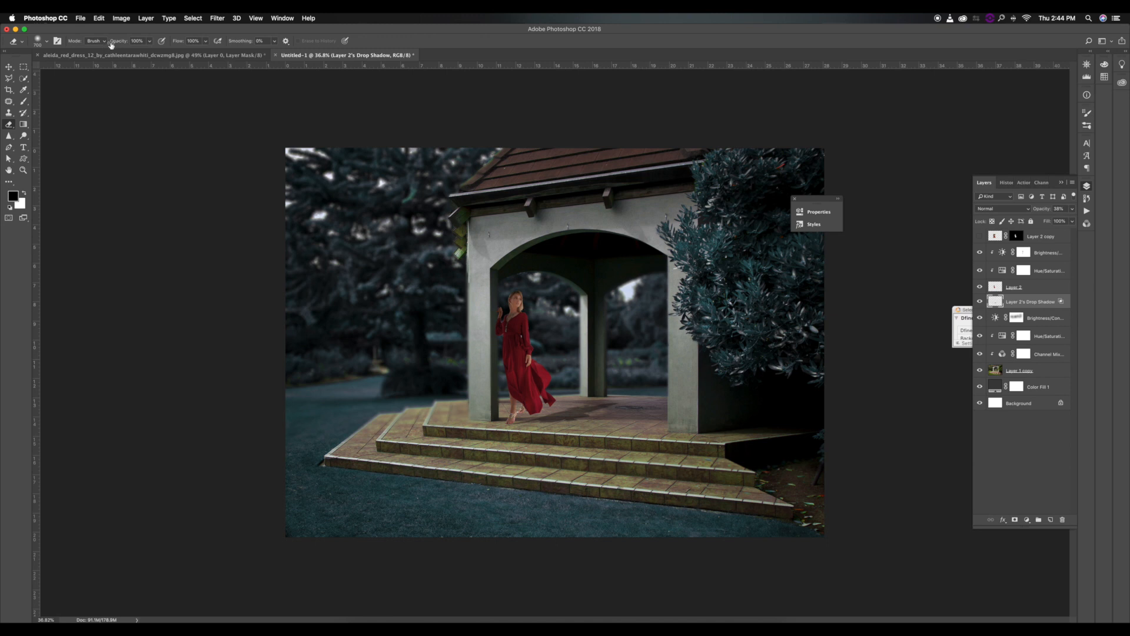
left_click_drag(187, 44, 167, 45)
key("bracketleft")
key("bracketleft")
left_click_drag(577, 404, 565, 404)
left_click_drag(177, 41, 103, 45)
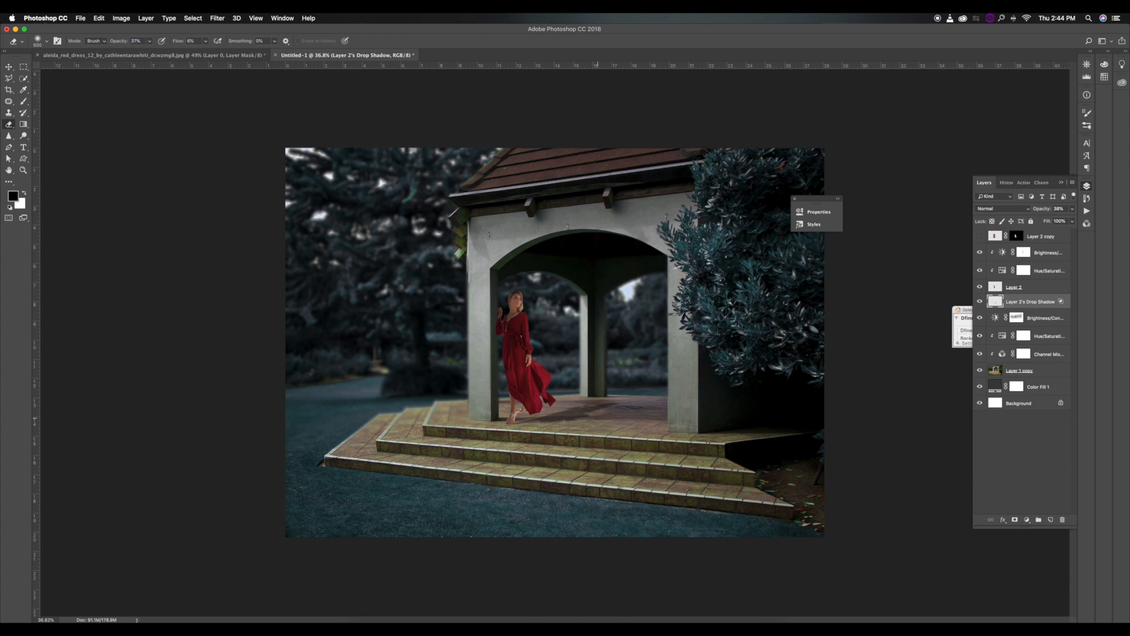
left_click_drag(187, 45, 204, 45)
key("bracketleft")
key("bracketleft")
scroll(659, 431, "down", 4)
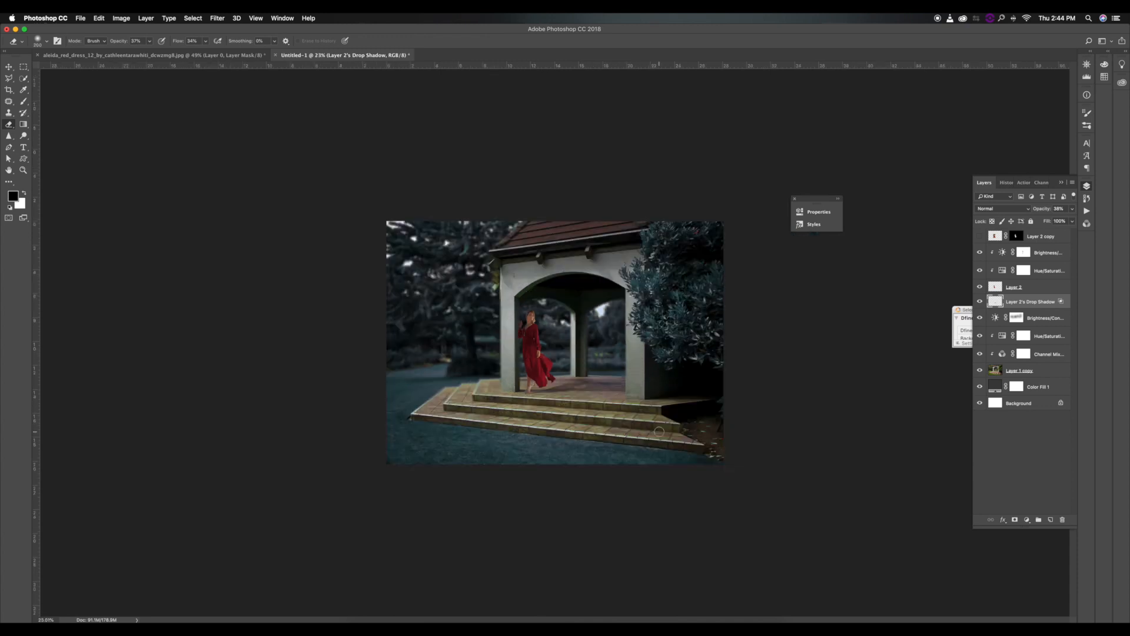
scroll(659, 431, "up", 4)
left_click_drag(1036, 209, 1036, 213)
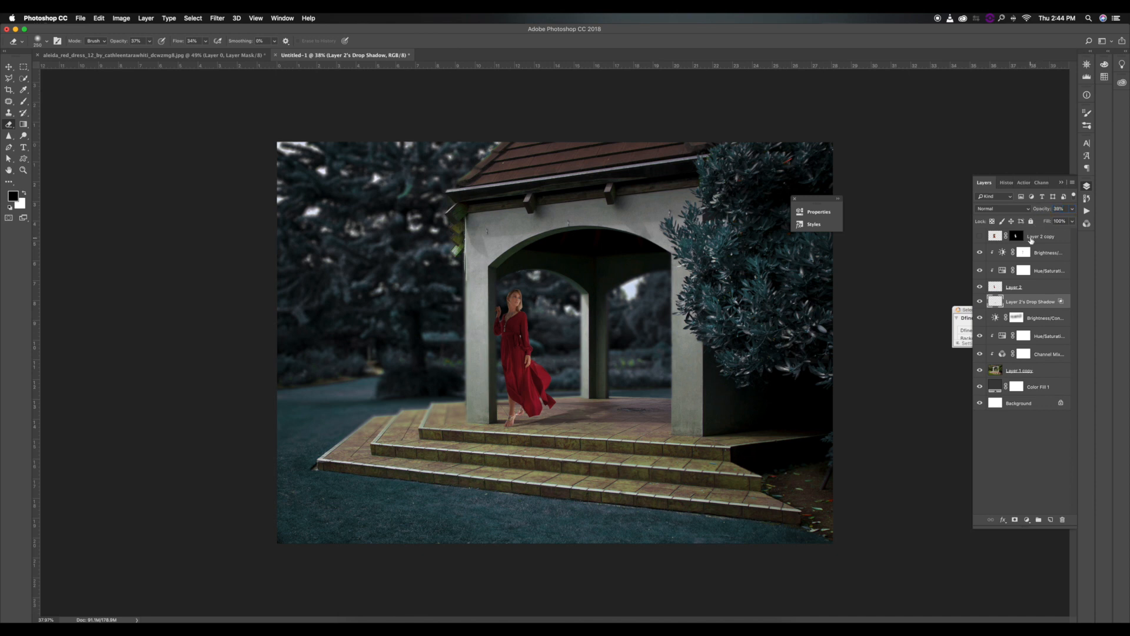
Add a near-black blue Solid Color fill layer above the woman's Brightness/Contrast adjustment and lower its opacity to about 78%.
left_click(1045, 258)
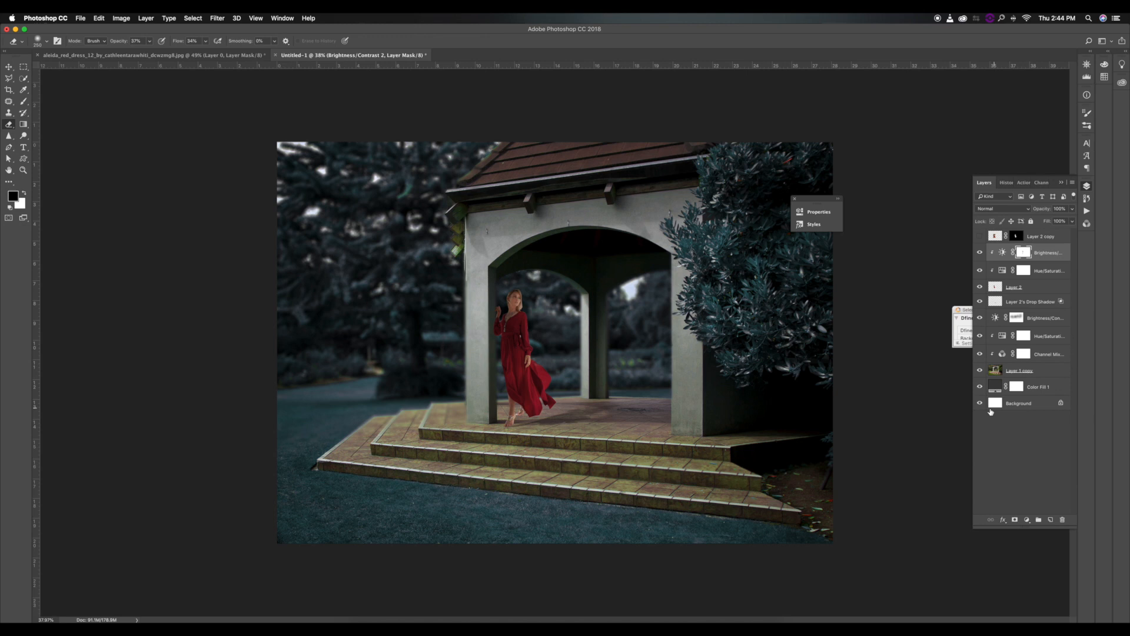
left_click(1028, 522)
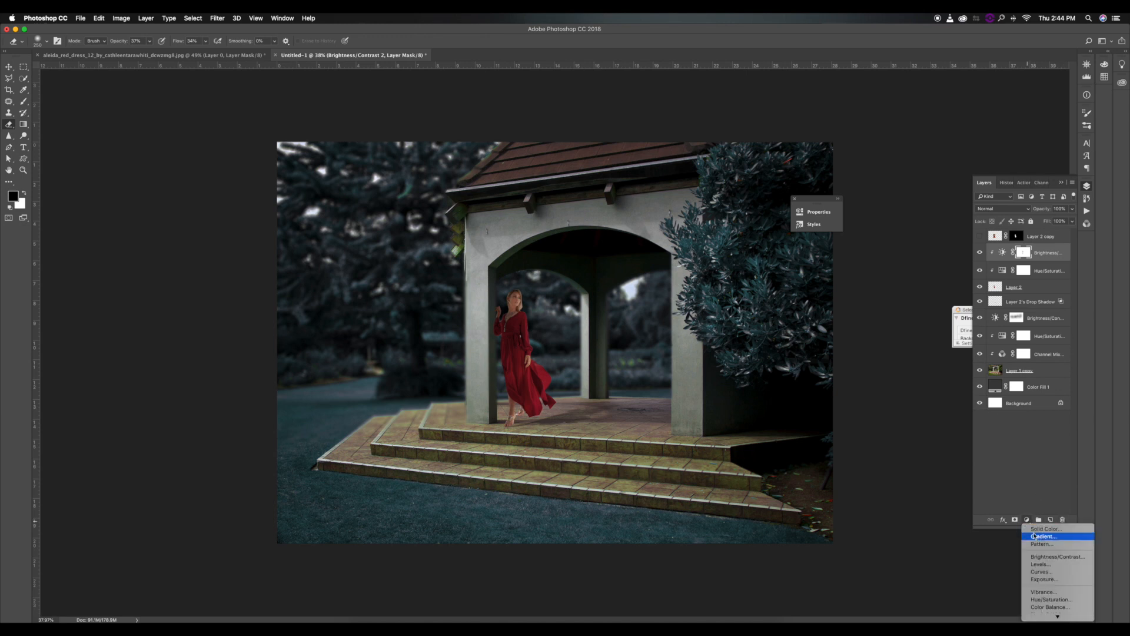
left_click(1042, 532)
left_click(865, 171)
left_click_drag(813, 202, 791, 229)
key("Return")
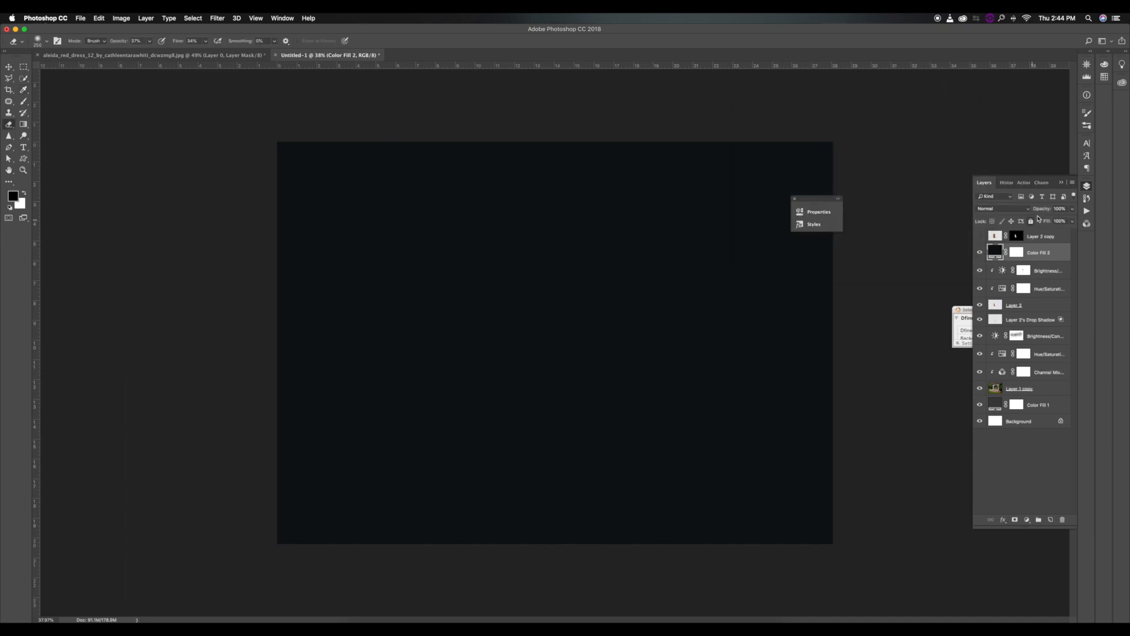
left_click(1016, 252)
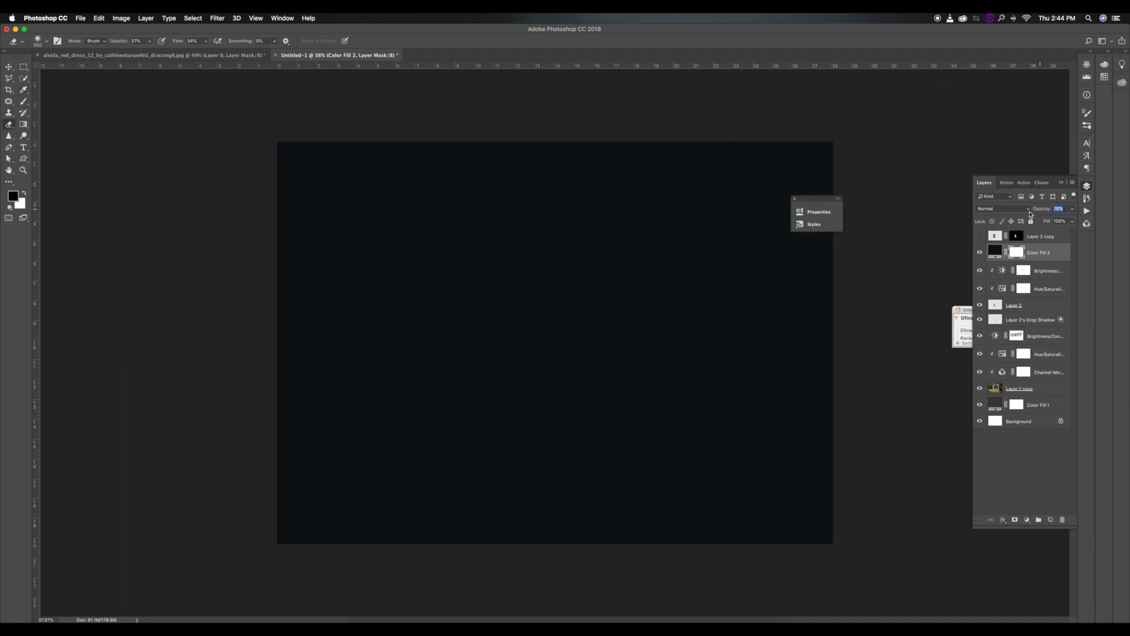
key("Return")
Paint the fill layer's mask black around the woman and gazebo interior with a large brush, raising it to 70% opacity and 47% flow.
key("b")
key("bracketright")
key("bracketright")
key("bracketright")
key("bracketright")
key("bracketright")
key("bracketright")
key("bracketright")
key("bracketright")
left_click(527, 307)
left_click_drag(153, 43, 164, 43)
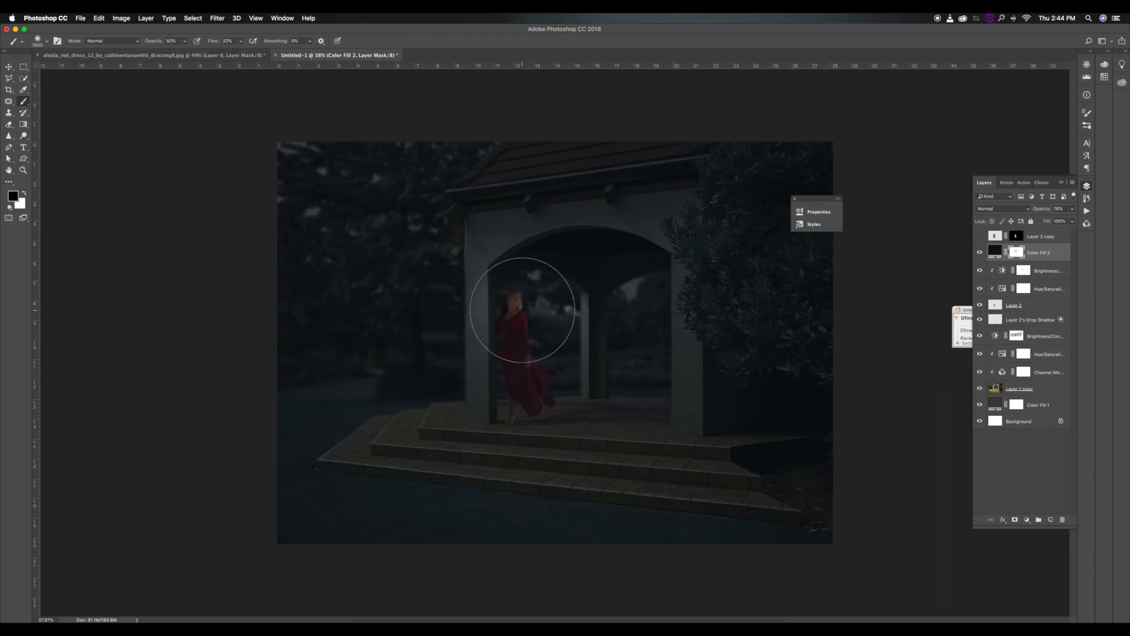
mouse_move(587, 301)
left_mouse_down()
mouse_move(513, 304)
mouse_move(433, 253)
left_mouse_up()
left_click_drag(153, 41, 171, 43)
mouse_move(320, 212)
left_mouse_down()
mouse_move(391, 197)
mouse_move(517, 340)
left_mouse_up()
mouse_move(593, 296)
left_mouse_down()
mouse_move(494, 304)
mouse_move(514, 386)
mouse_move(608, 381)
mouse_move(594, 346)
mouse_move(608, 317)
mouse_move(543, 338)
mouse_move(571, 318)
mouse_move(705, 293)
mouse_move(464, 348)
left_mouse_up()
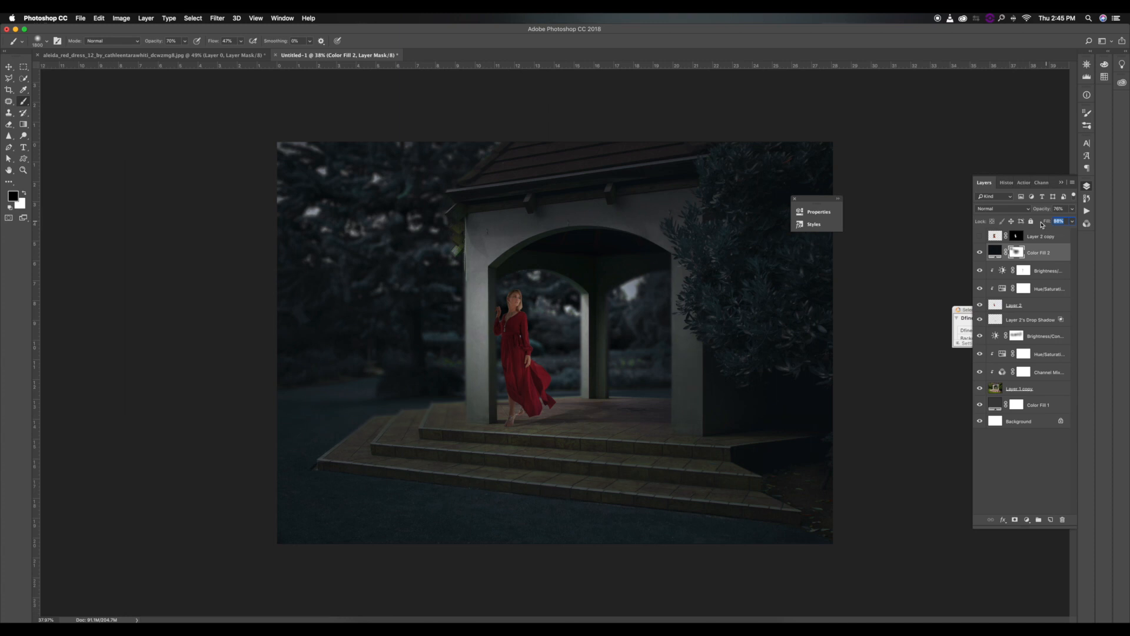
Add a Curves adjustment above the dark fill and shape the RGB curve with highlight and shadow points, slightly lifting the black point.
left_click(1019, 521)
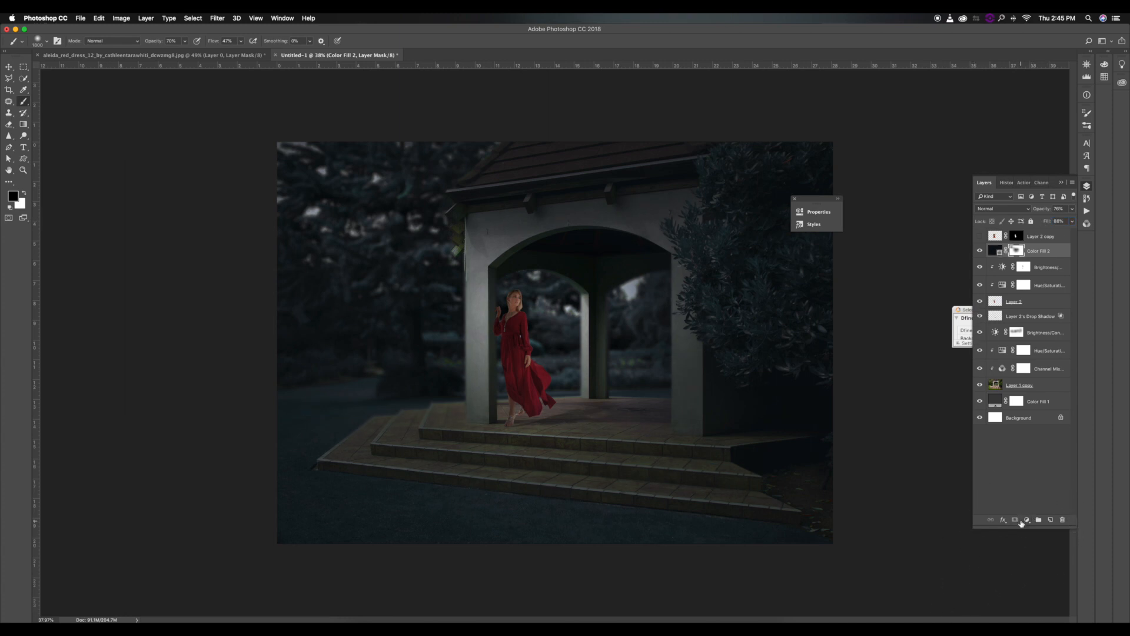
left_click(1028, 521)
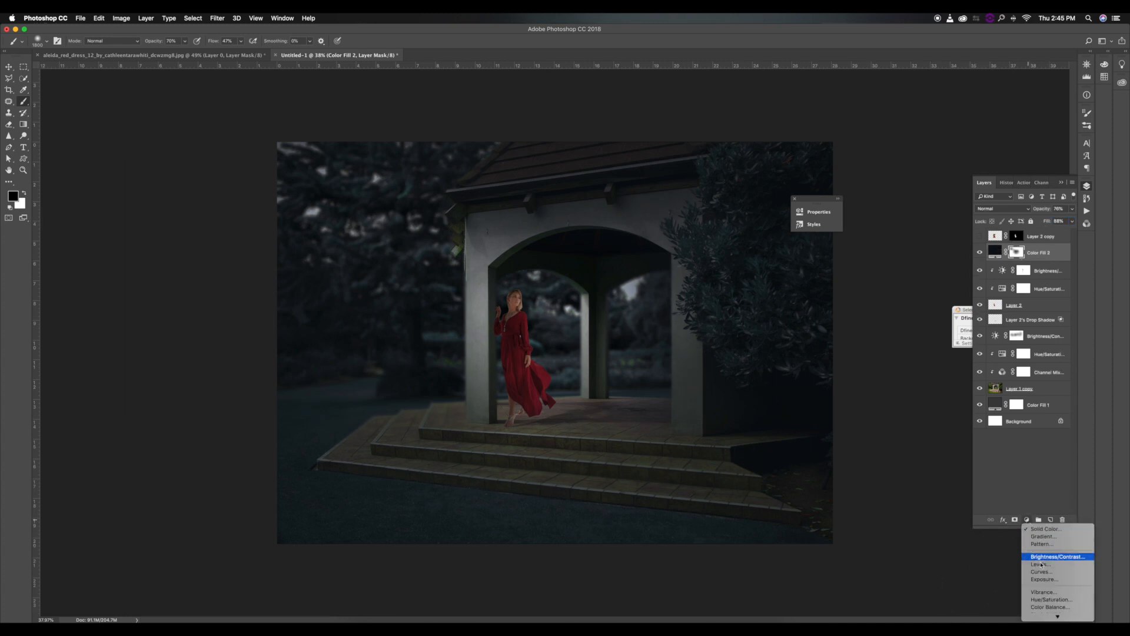
left_click(1040, 572)
left_click_drag(753, 281, 753, 277)
left_click_drag(717, 315, 712, 322)
left_click_drag(754, 278, 750, 283)
left_click_drag(689, 343, 687, 340)
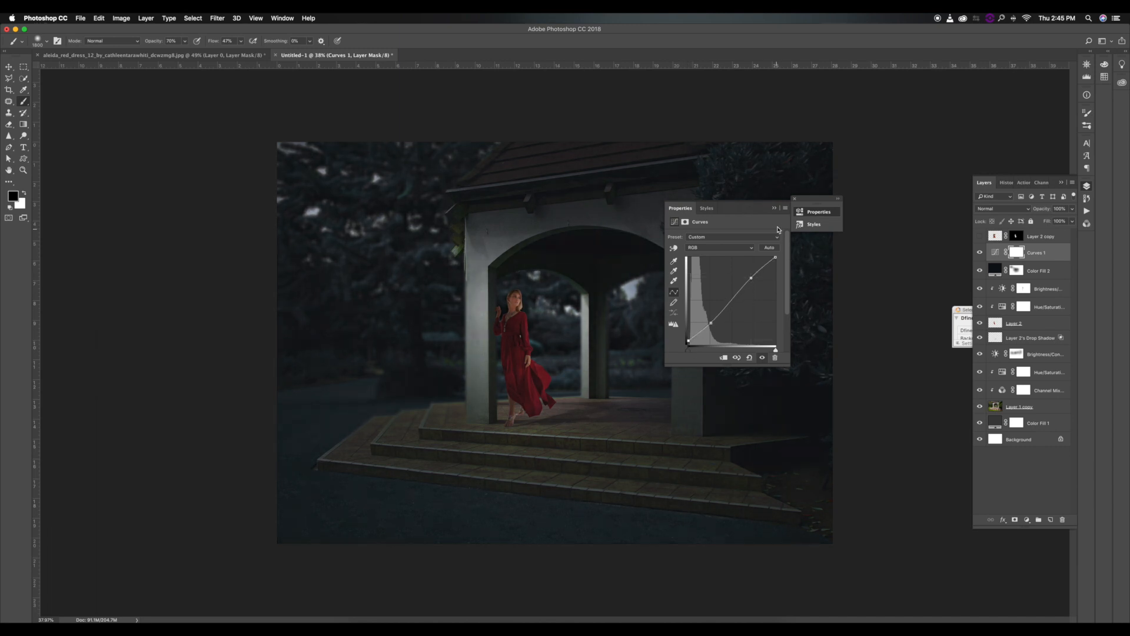
left_click(775, 209)
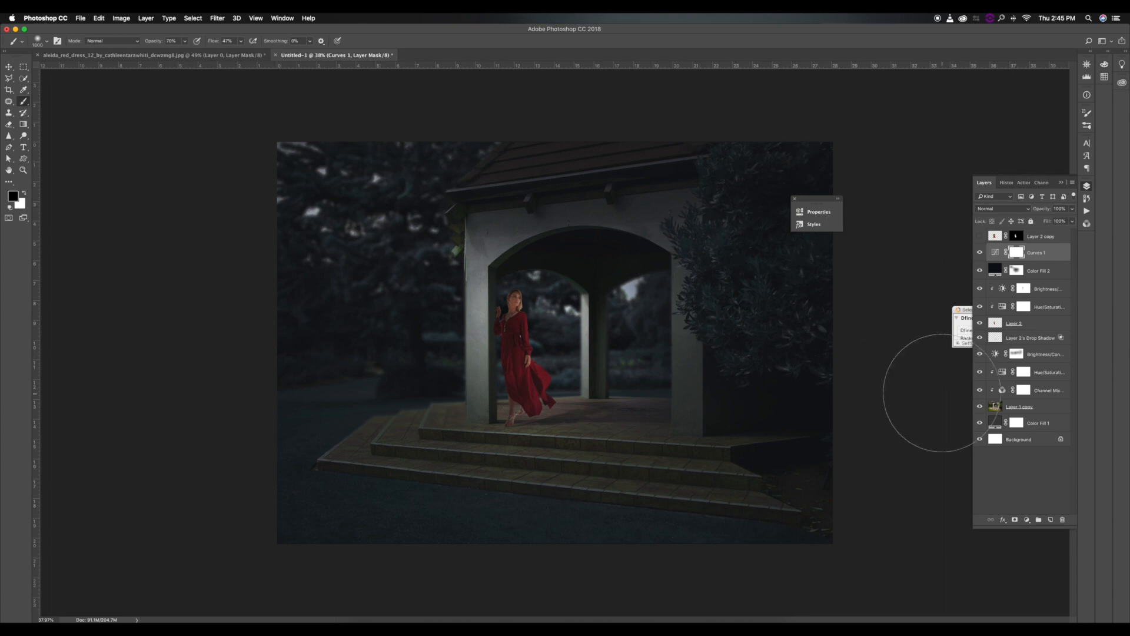
Try recolouring the dress with a Hue/Saturation adjustment on Layer 2, shifting the reds' hue to -77 and desaturating them, and discard the adjustment.
left_click(1016, 325)
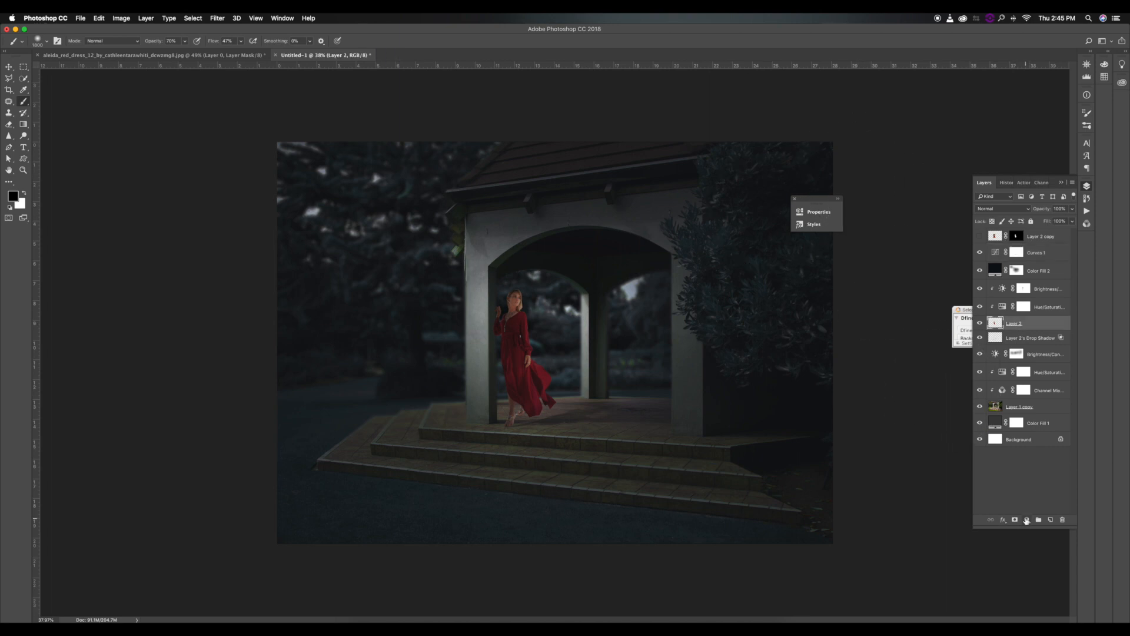
left_click(1028, 520)
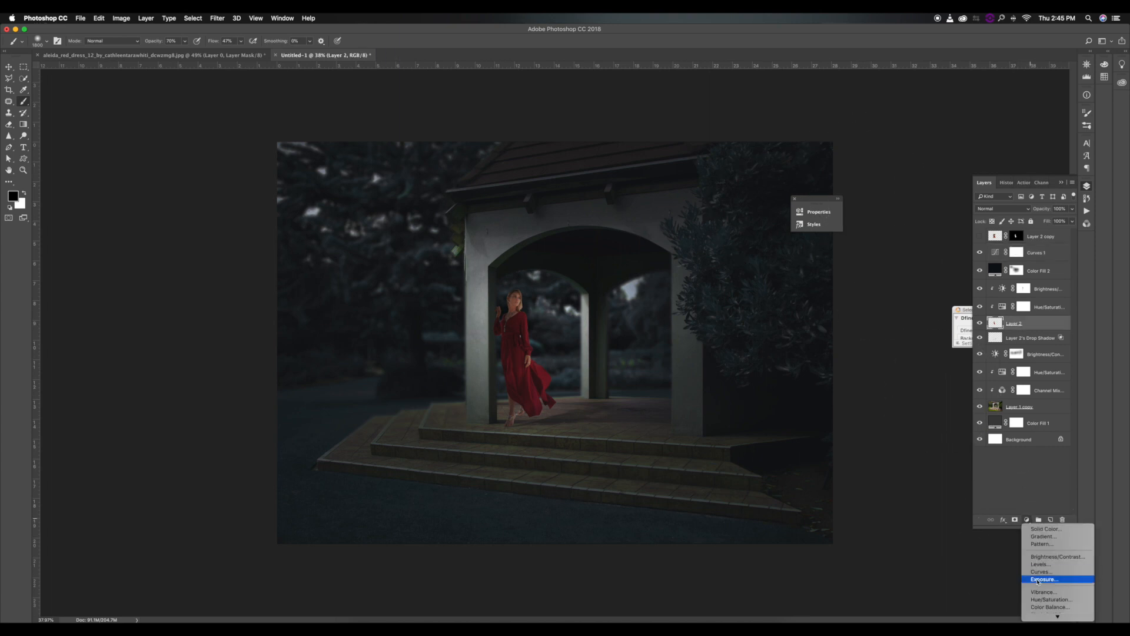
left_click(1038, 599)
left_click(707, 247)
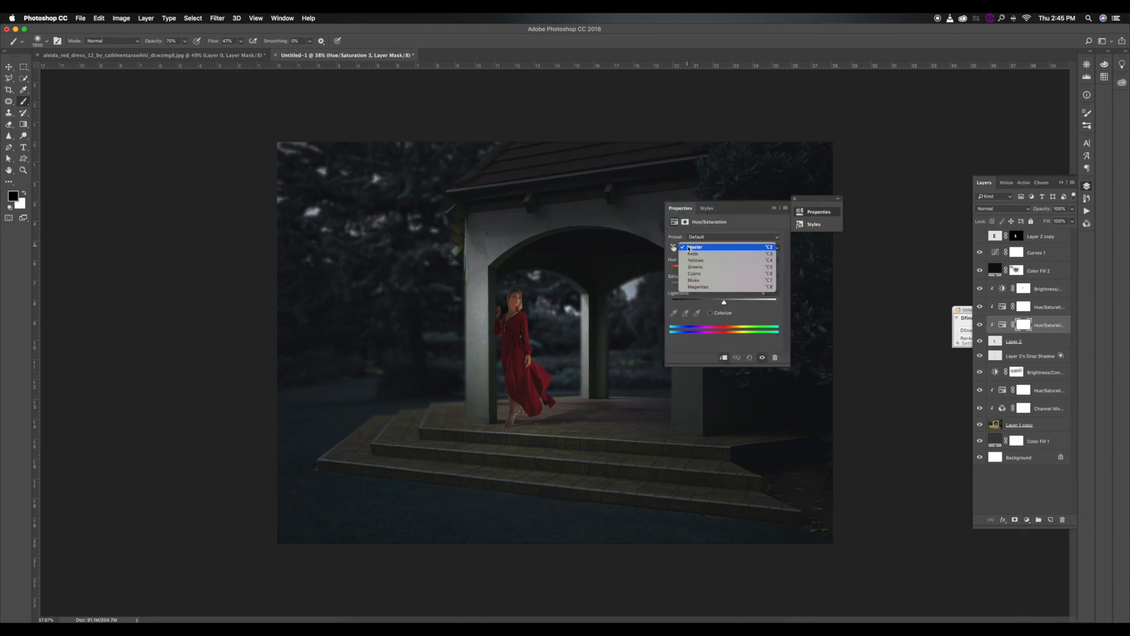
left_click(714, 262)
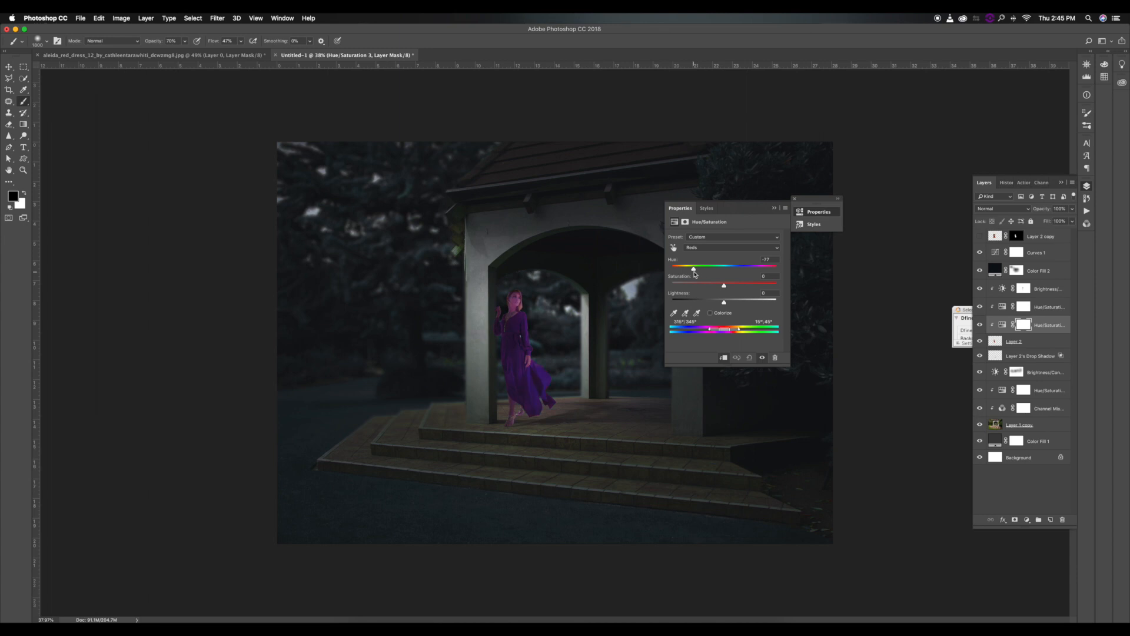
left_click_drag(695, 285, 681, 287)
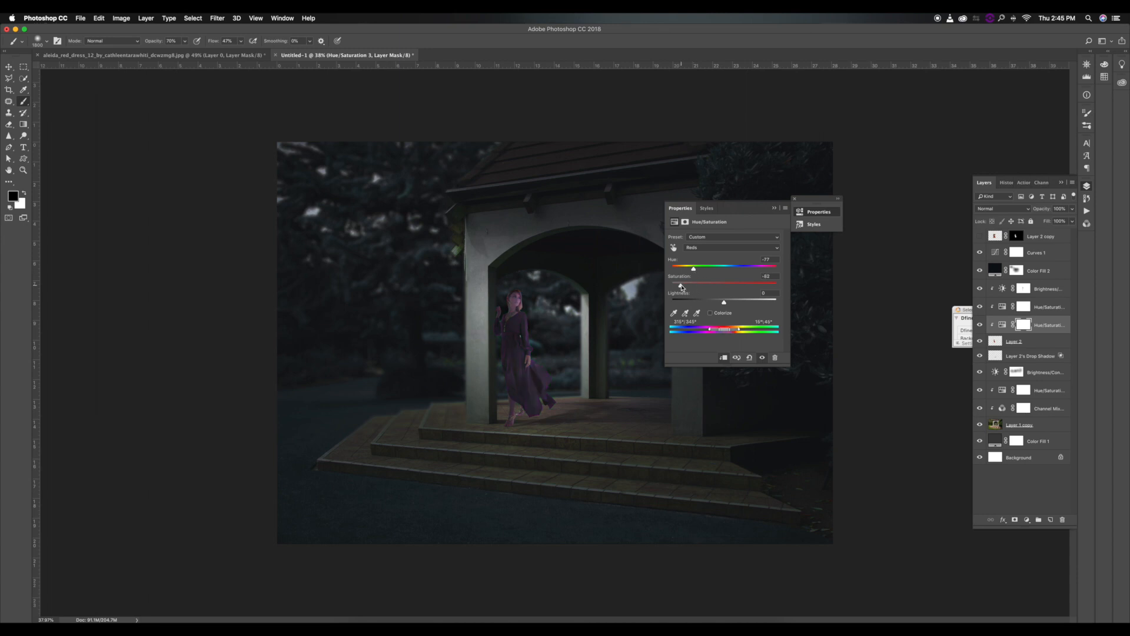
key("Delete")
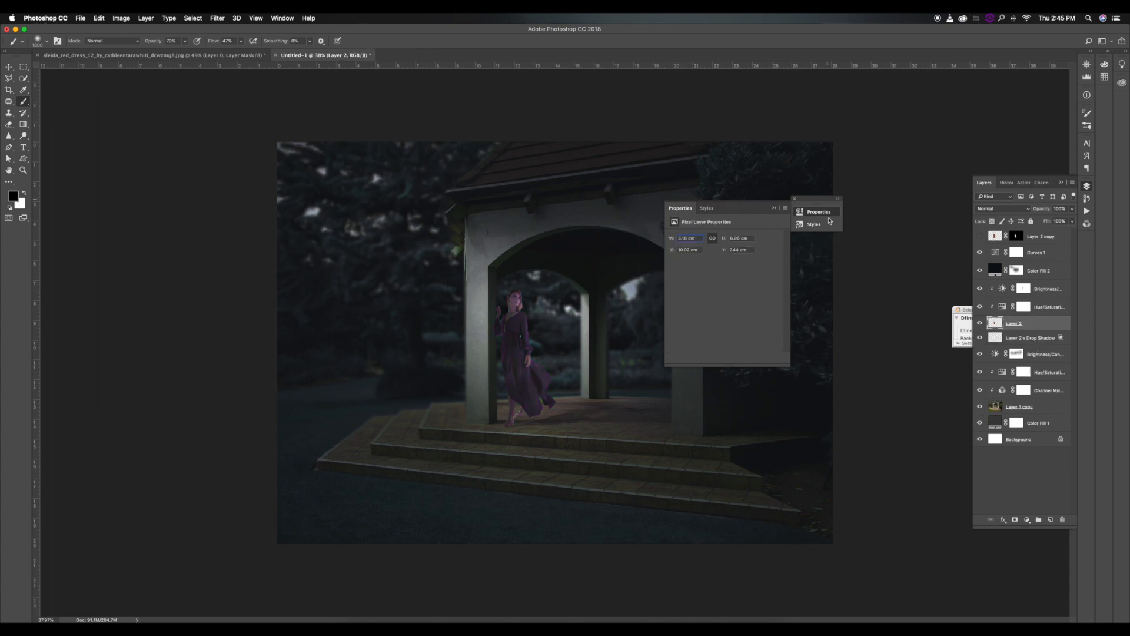
left_click(776, 209)
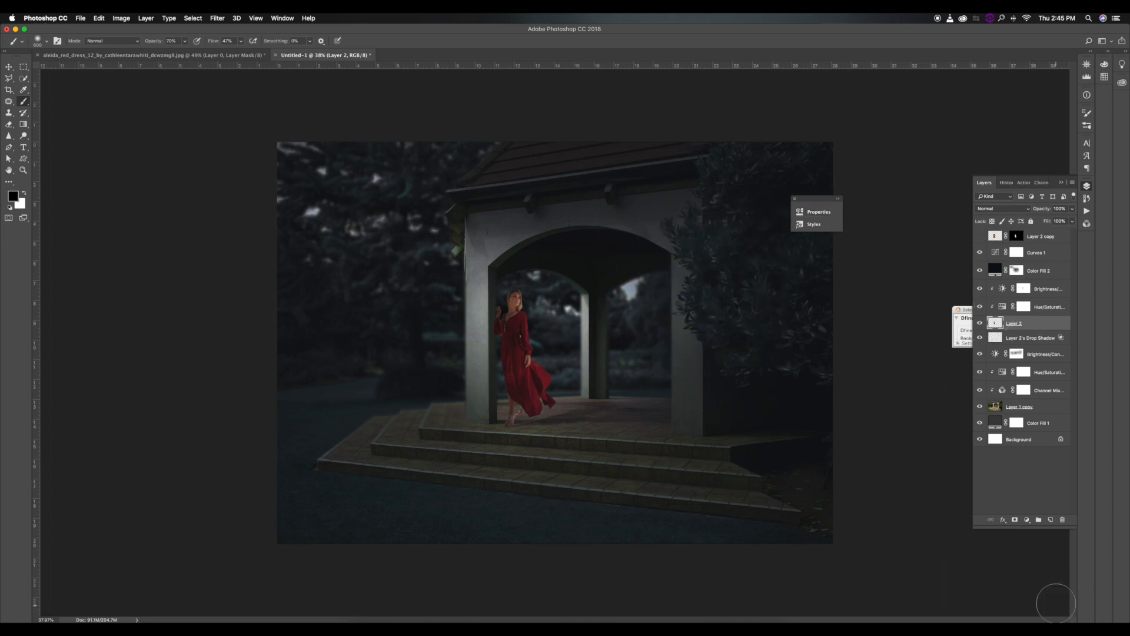
Add a layer above Brightness/Contrast 1, paint a white glow at the rear column's base, and set its blend mode to Overlay.
left_click(1038, 354)
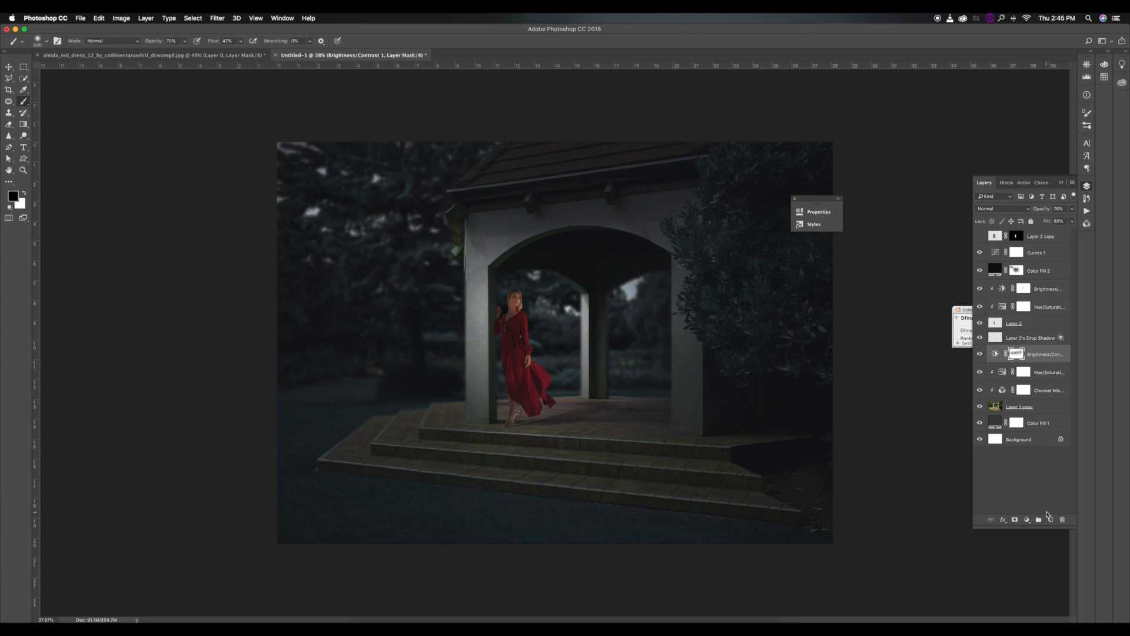
left_click(1050, 521)
key("x")
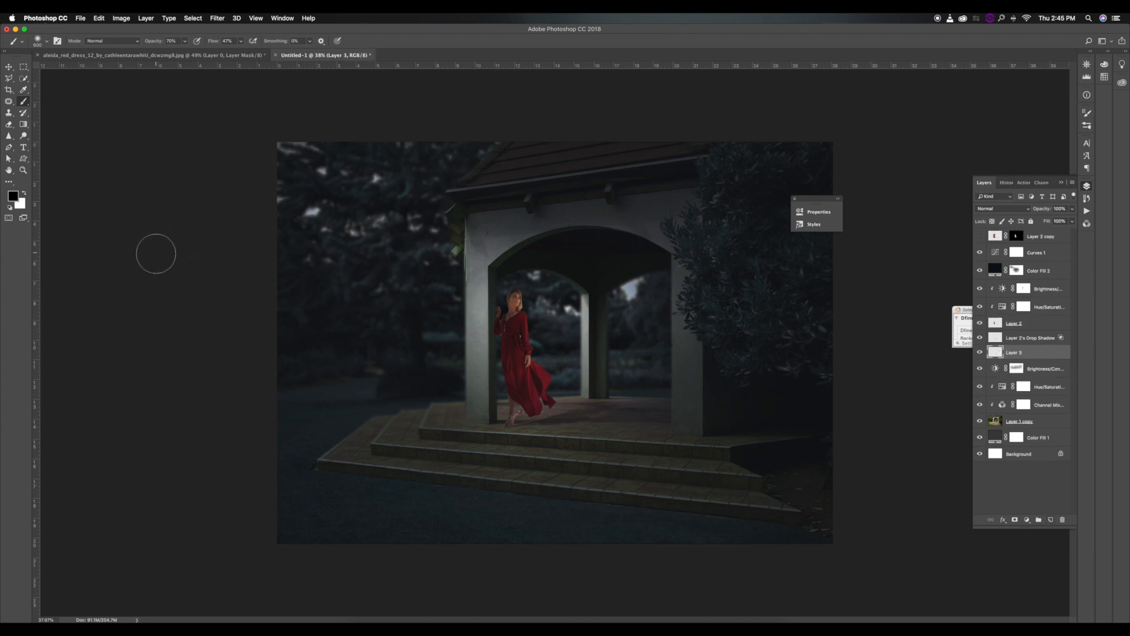
left_click_drag(572, 386, 592, 384)
left_click(1002, 208)
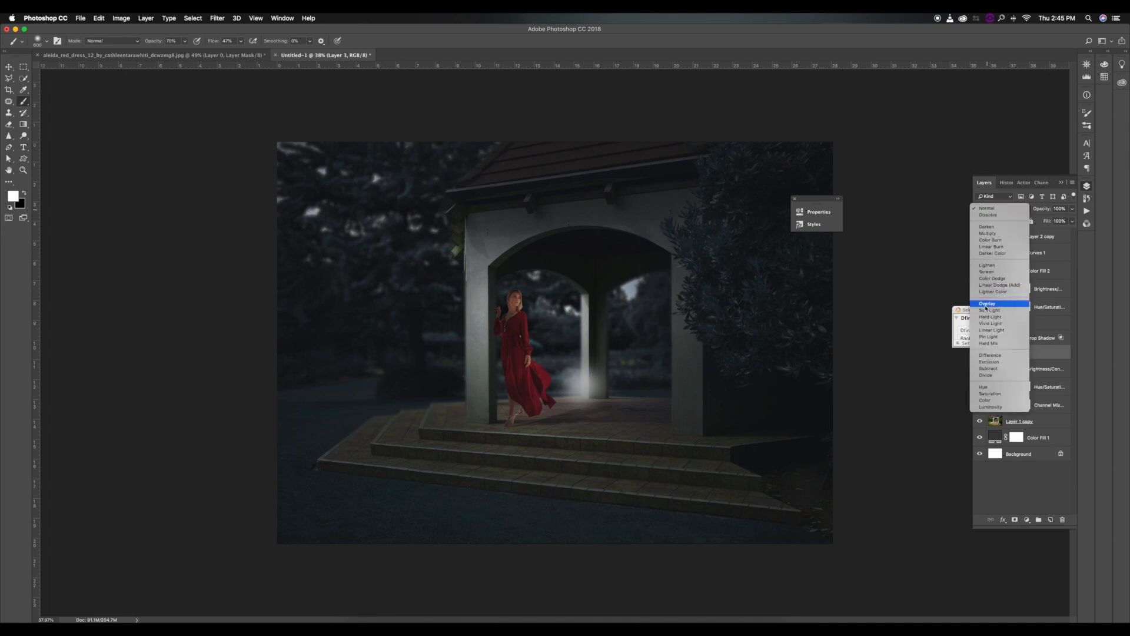
left_click(1001, 309)
Enlarge the Overlay glow with Free Transform so the light spreads across the gazebo, and reduce the layer's fill.
key("super+t")
left_click_drag(625, 347, 815, 327)
left_click_drag(724, 394, 869, 343)
left_click_drag(770, 370, 769, 361)
key("Return")
scroll(868, 327, "down", 5)
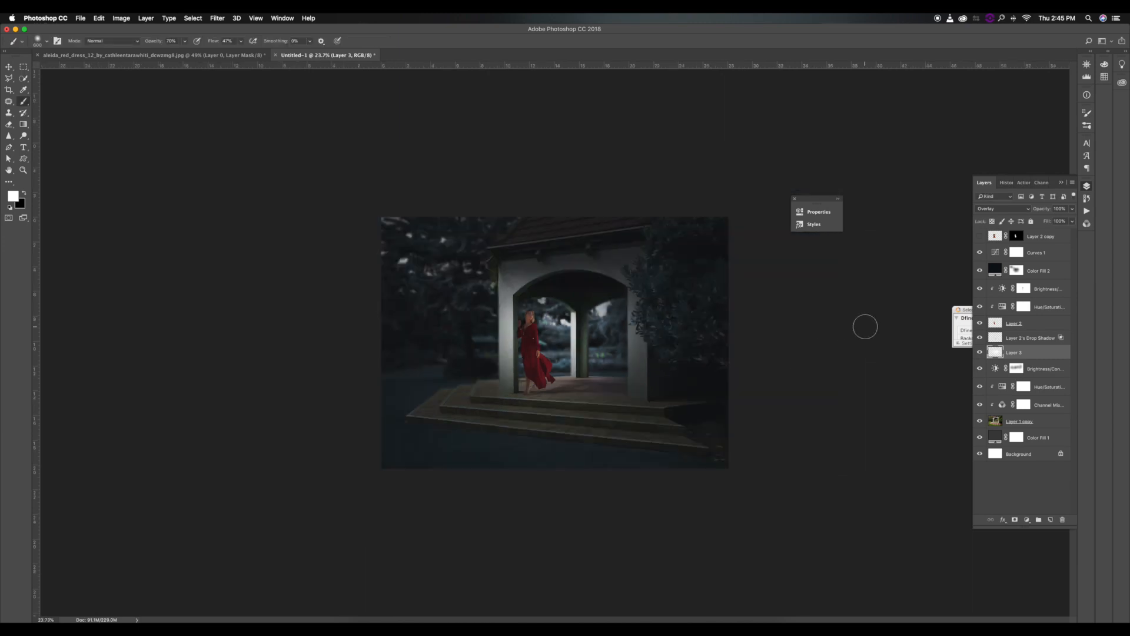
scroll(865, 325, "up", 5)
left_click_drag(1045, 224, 1040, 224)
Add another layer, paint soft white over the background trees beside the gazebo, set it to Color Dodge and lower its fill.
left_click(1049, 519)
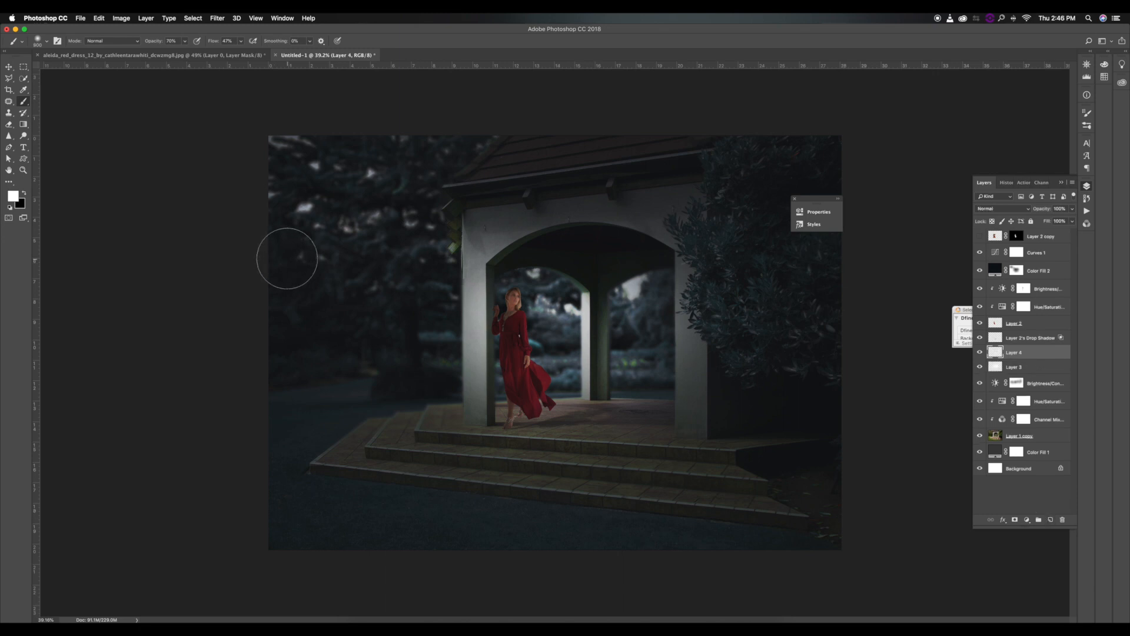
key("bracketright")
key("bracketright")
left_click(305, 208)
mouse_move(296, 179)
left_mouse_down()
mouse_move(357, 183)
mouse_move(362, 204)
mouse_move(407, 204)
left_mouse_up()
left_click(999, 209)
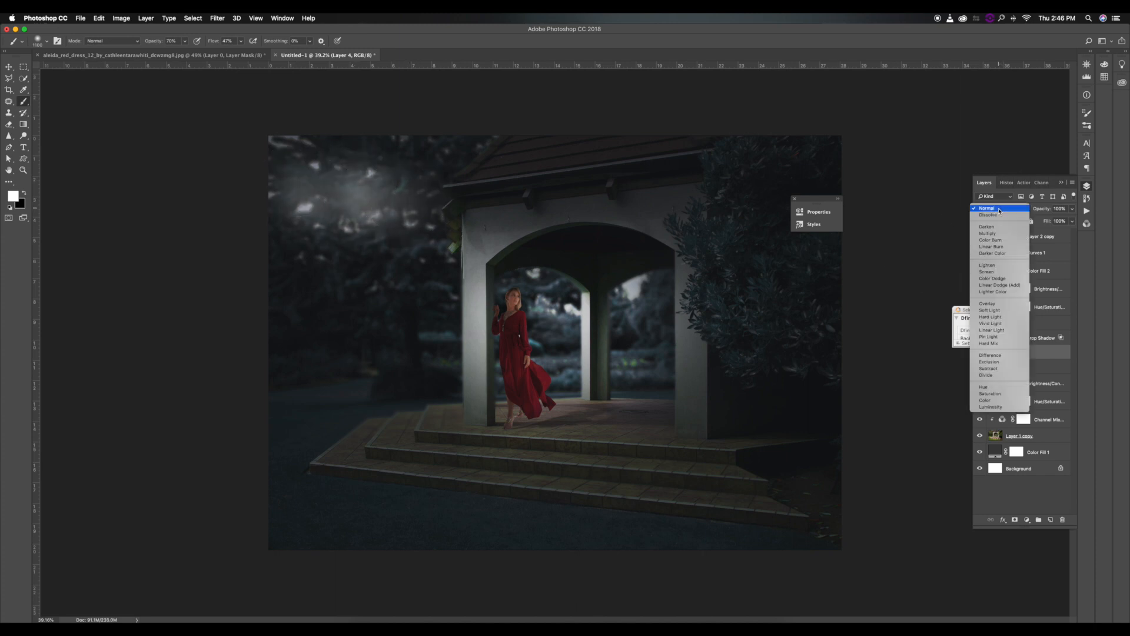
left_click(993, 278)
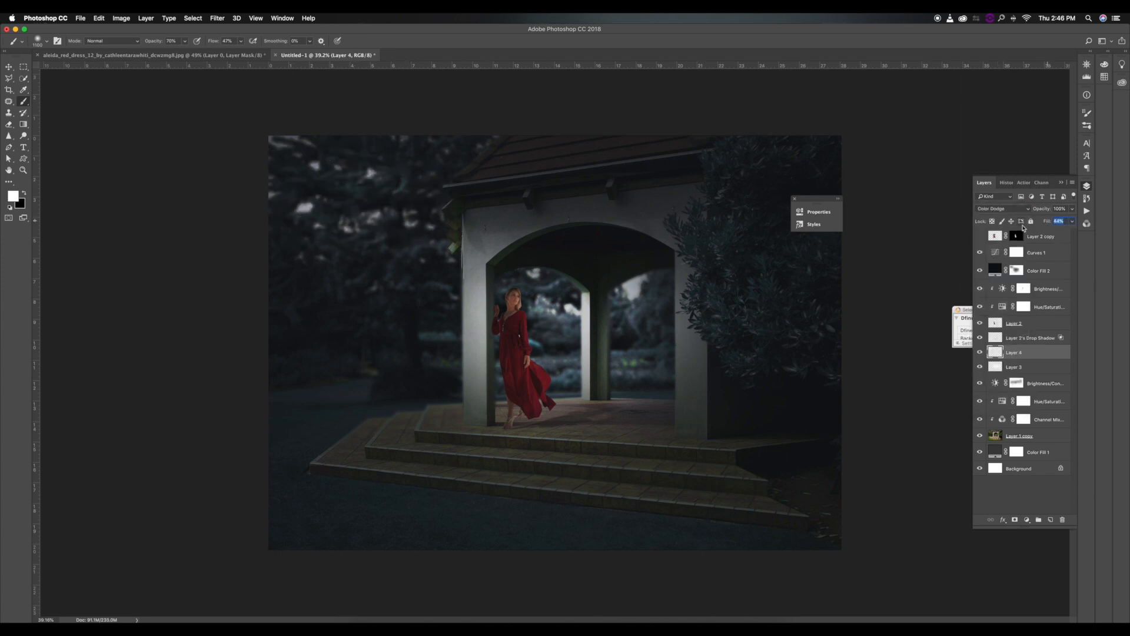
left_click_drag(1024, 224, 1017, 225)
Brush more white over the background trees and the image's upper corner on the Color Dodge layer, varying the brush size.
key("bracketright")
mouse_move(347, 196)
left_mouse_down()
mouse_move(390, 204)
mouse_move(374, 203)
left_mouse_up()
key("bracketleft")
key("bracketleft")
left_click(284, 150)
Dab white highlights into the arch openings with progressively smaller brushes and reduce the Color Dodge layer's fill.
key("bracketleft")
key("bracketleft")
left_click(639, 293)
left_click(638, 293)
key("bracketleft")
left_click(571, 307)
key("bracketleft")
left_click(543, 301)
key("bracketleft")
left_click(541, 276)
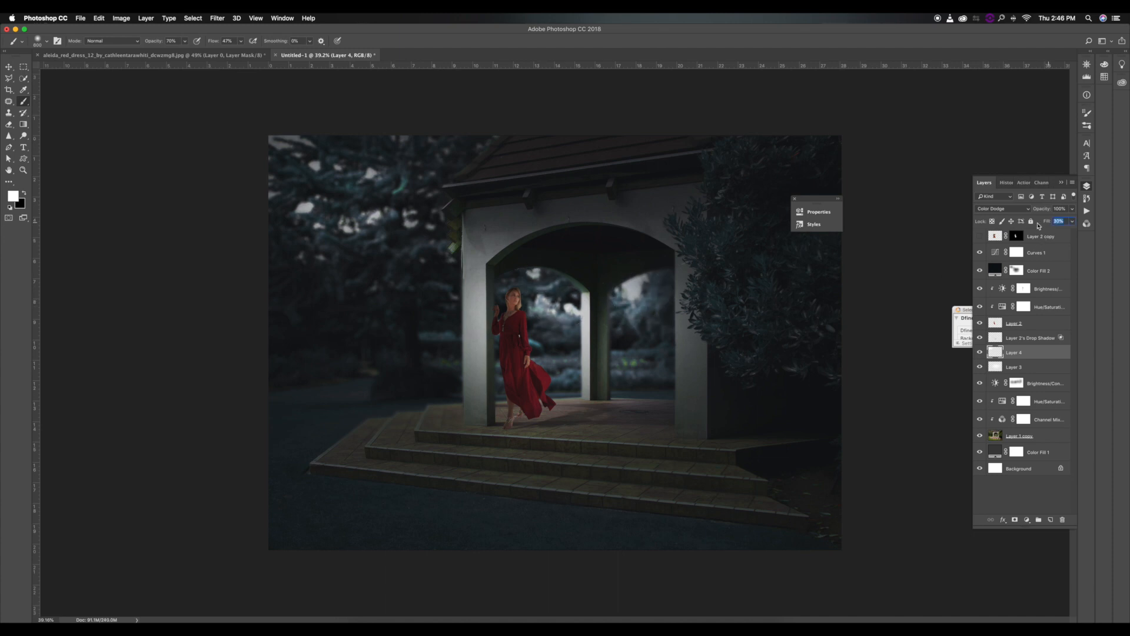
left_click_drag(1039, 225, 1037, 227)
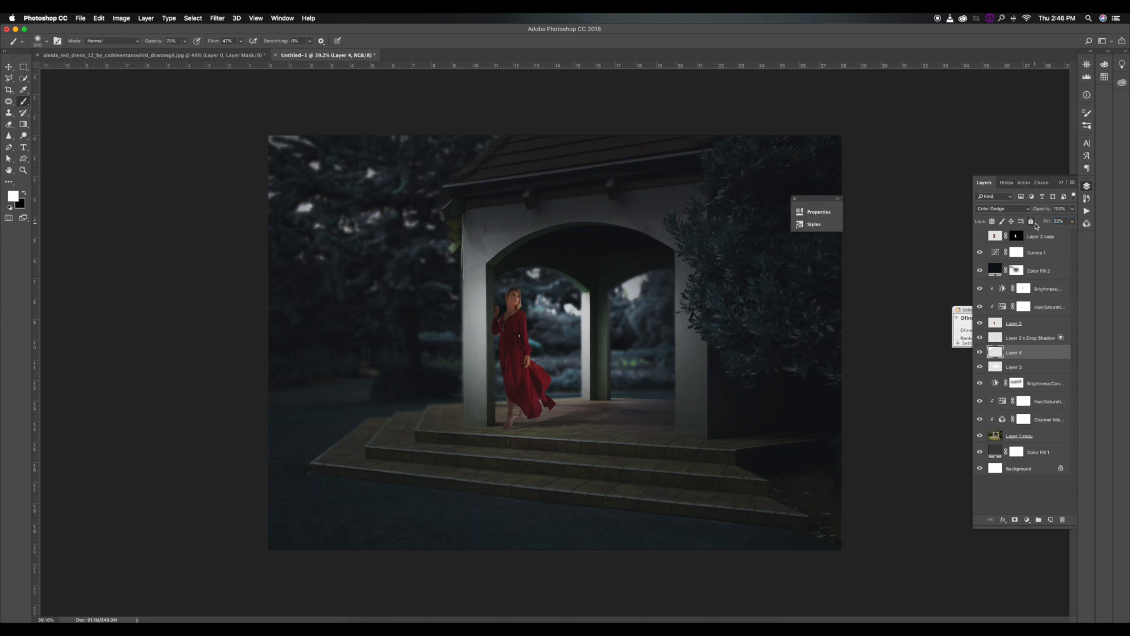
Add a layer above Curves 1, draw a black linear gradient fading up from the photo's lower edge, and set its fill to 49%.
left_click(1054, 259)
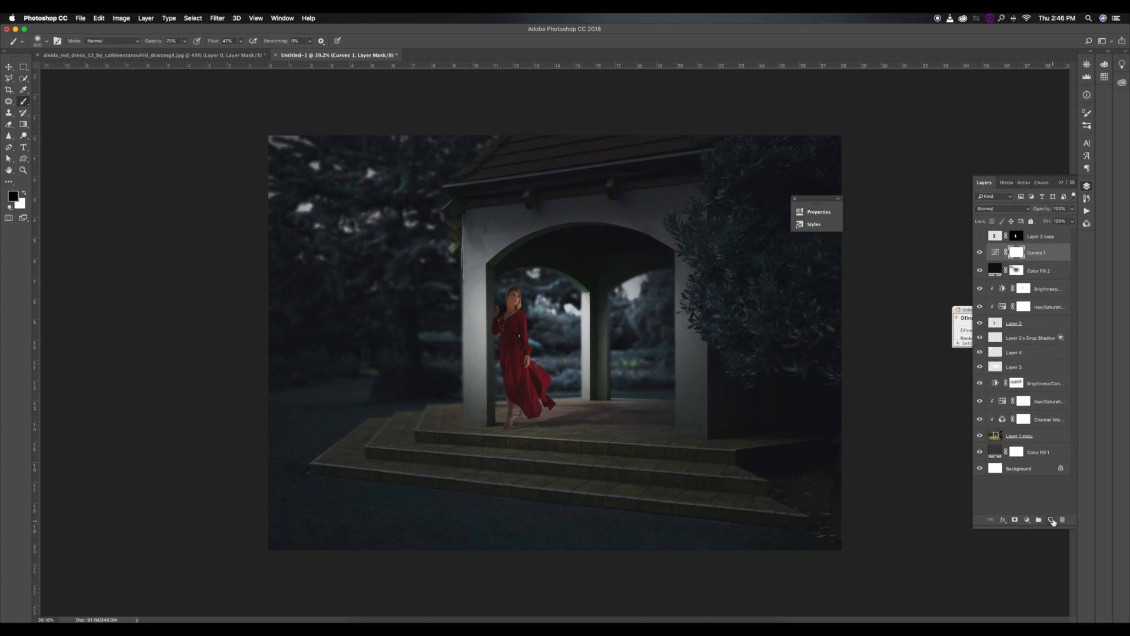
left_click(1050, 519)
left_click(21, 124)
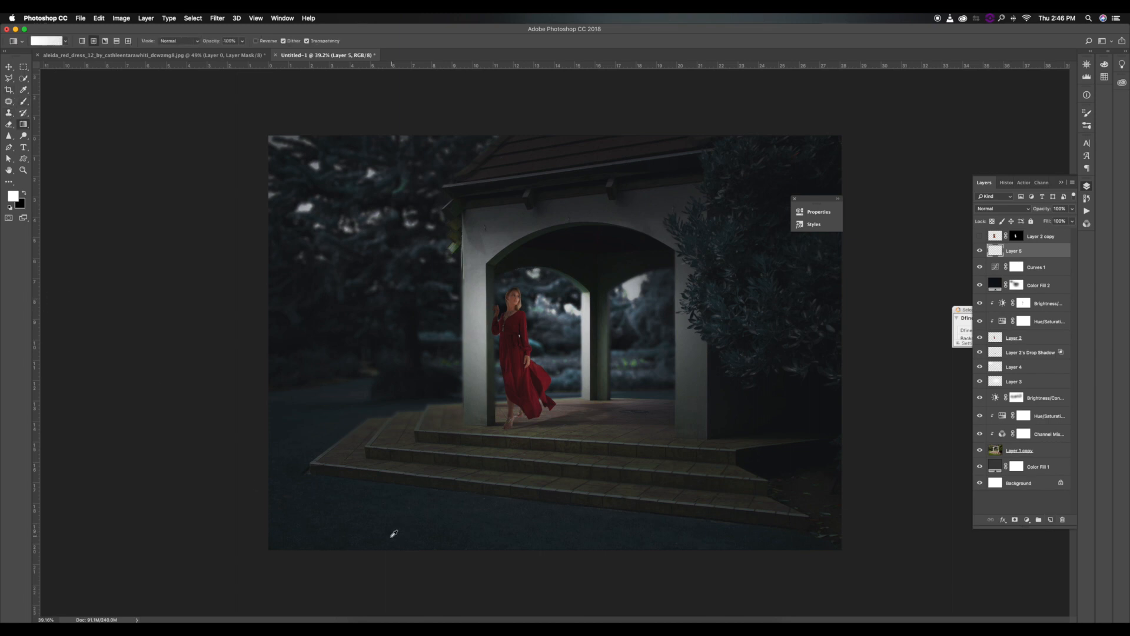
key("x")
left_click_drag(405, 551, 405, 433)
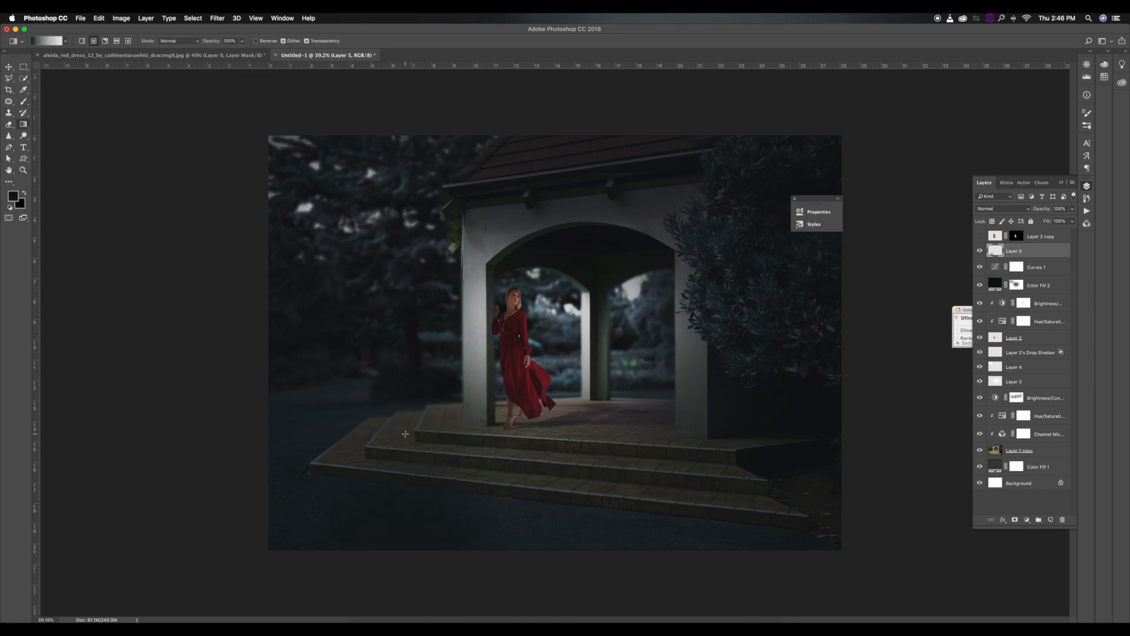
left_click(81, 40)
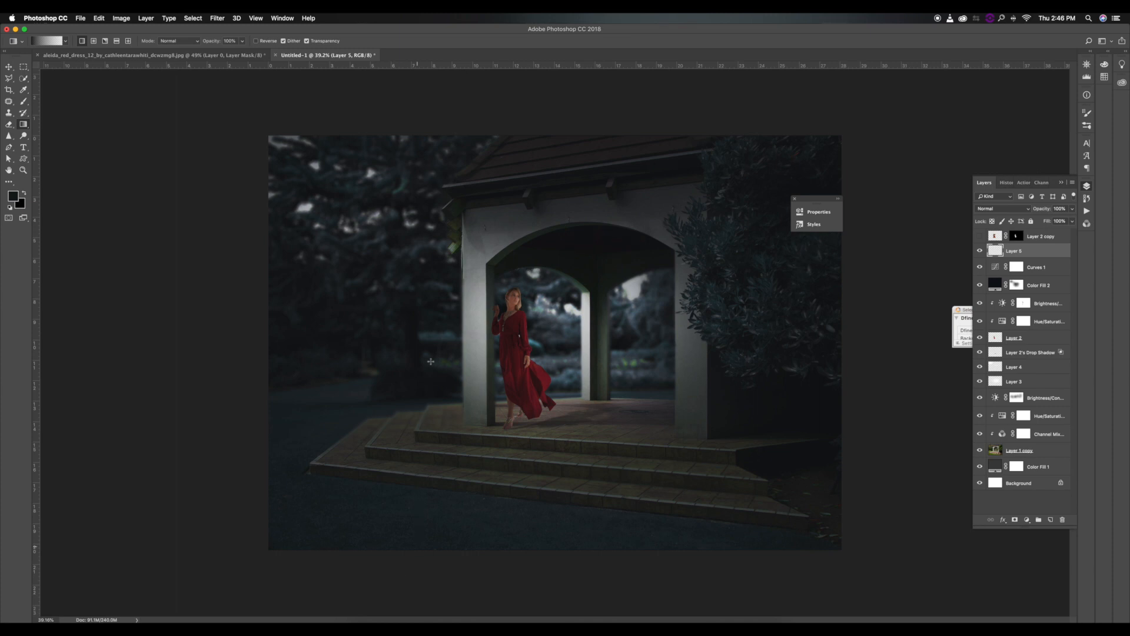
left_click_drag(418, 547, 431, 366)
scroll(1064, 233, "up", 15)
left_click_drag(1050, 222, 1028, 226)
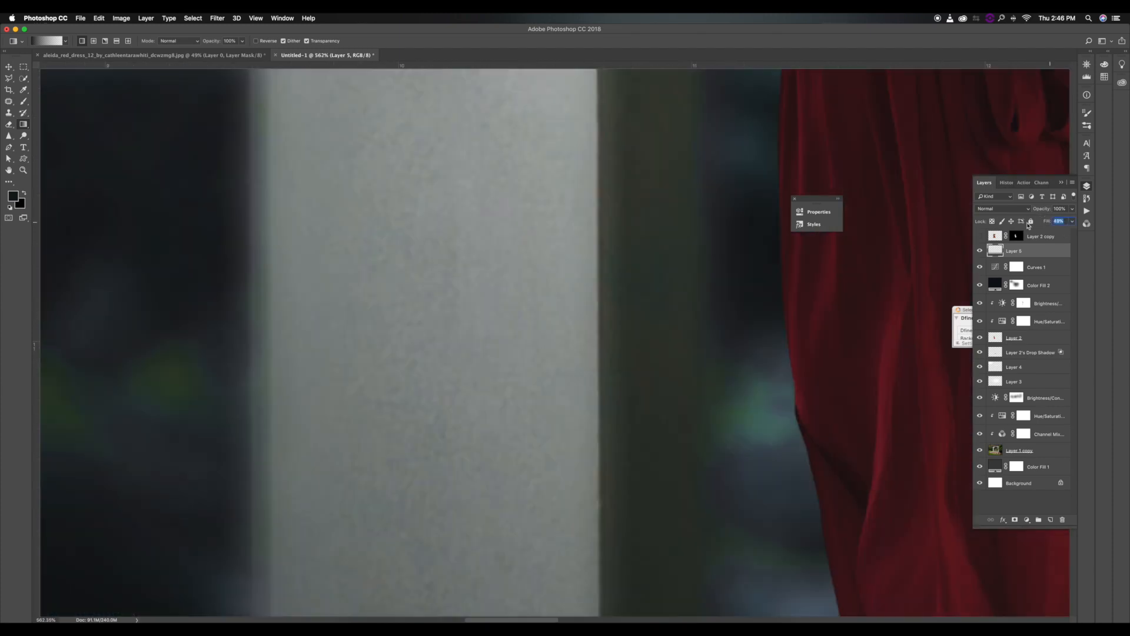
scroll(748, 290, "down", 15)
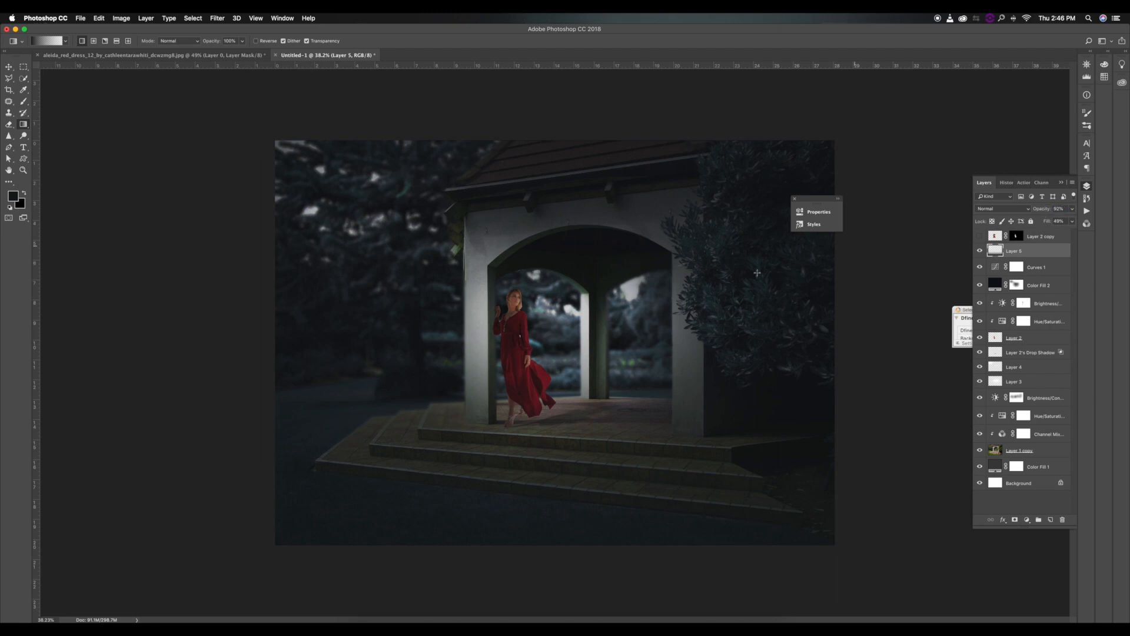
Add a new layer beneath the woman's layer and choose a fine hair-strand brush.
left_click(1026, 338)
left_click(1050, 519, "super")
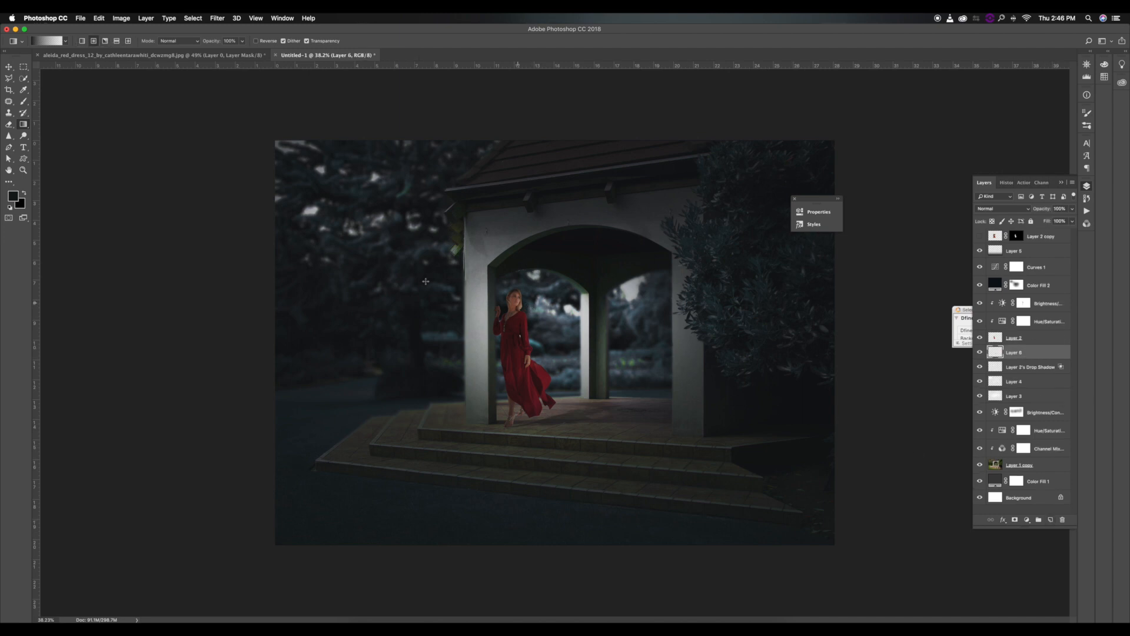
left_click(27, 101)
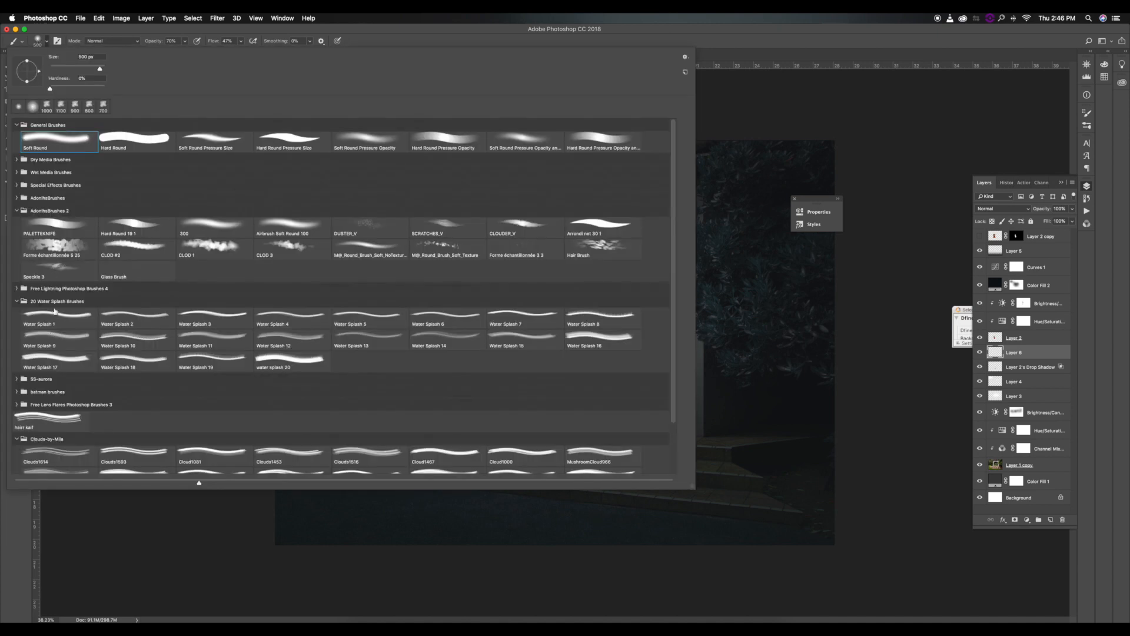
double_click(51, 414)
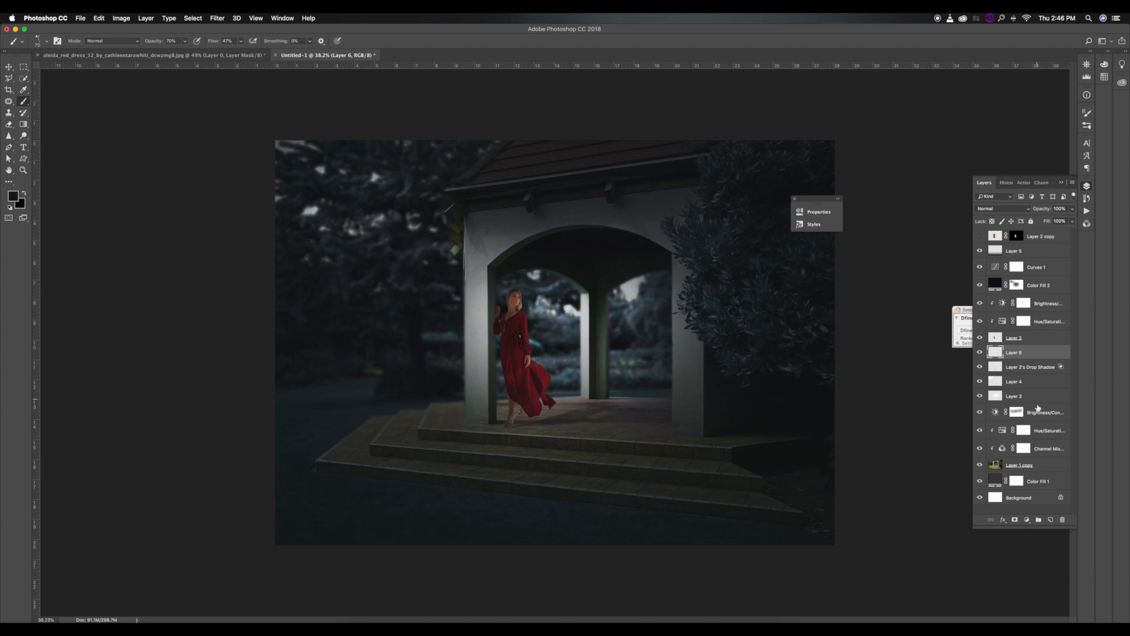
Compare the glow layers' effect and tone down the Overlay glow on Layer 3 by lowering its fill.
left_click(1039, 387)
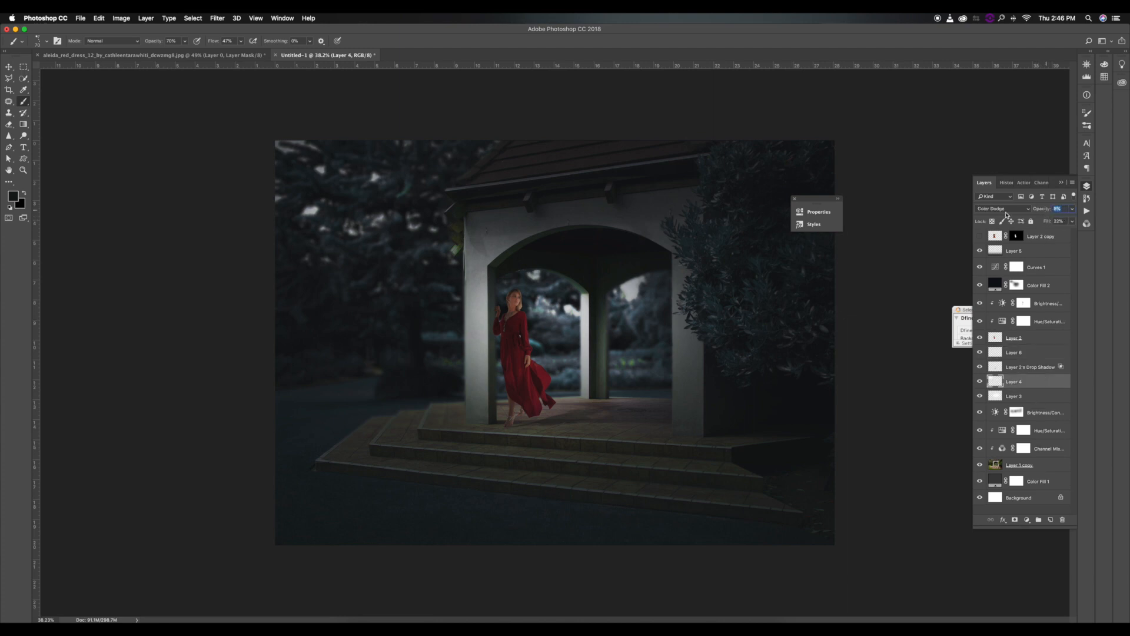
key("alt+bracketleft")
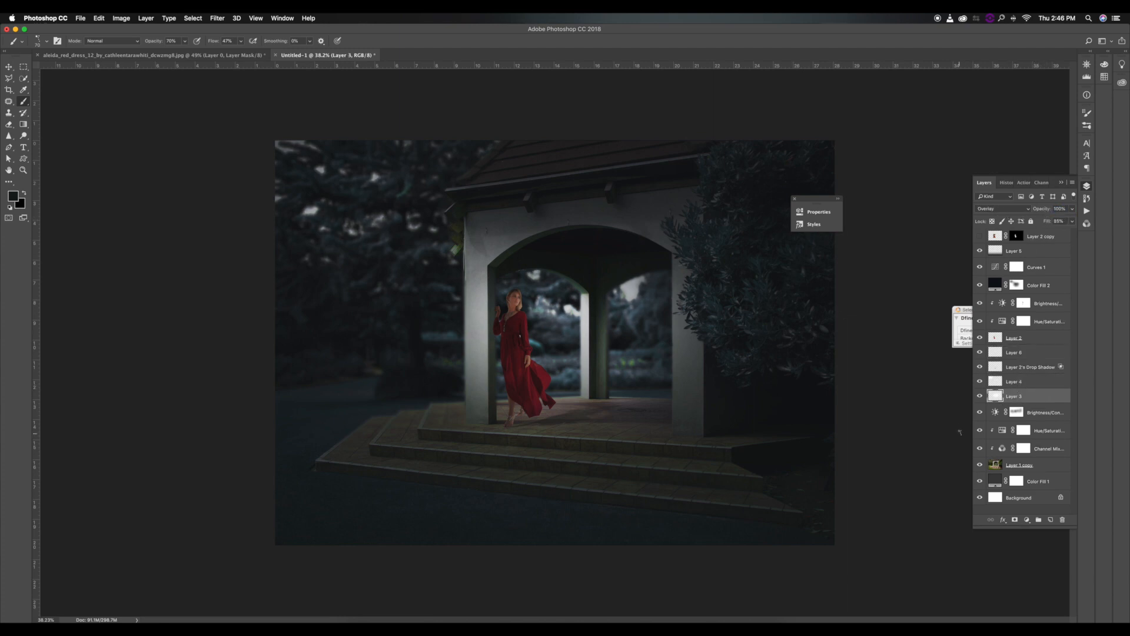
left_click(981, 396)
left_click(981, 397)
left_click_drag(1050, 222, 1023, 227)
Paint fine hair strands around the woman's head on Layer 6 with the hair brush at a small size.
left_click(1011, 339)
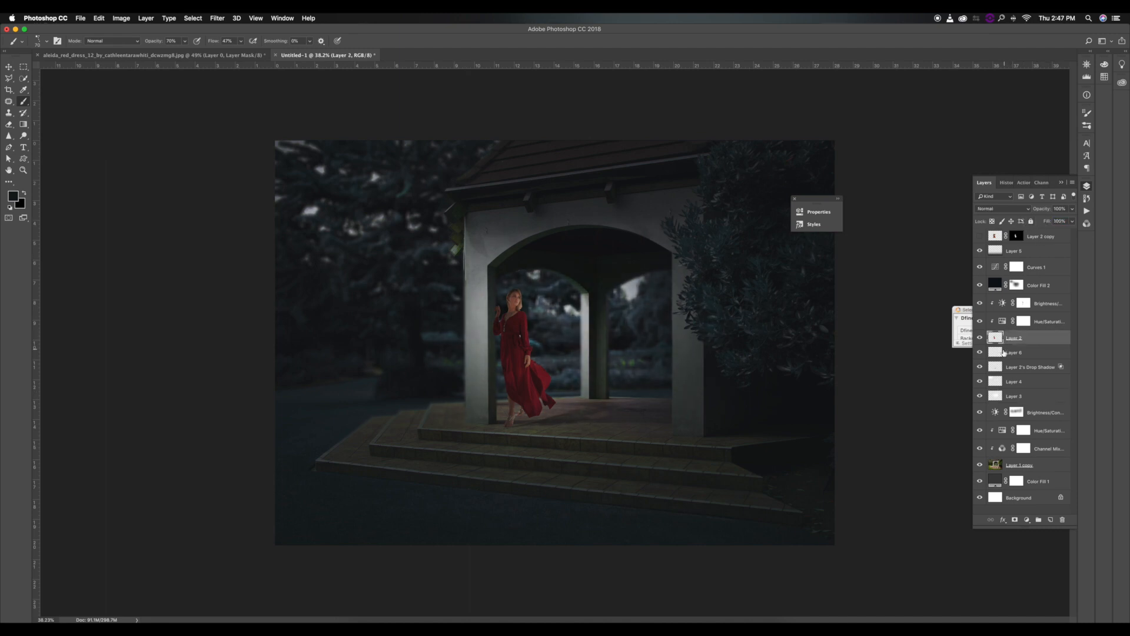
left_click(1068, 355)
scroll(541, 301, "up", 3)
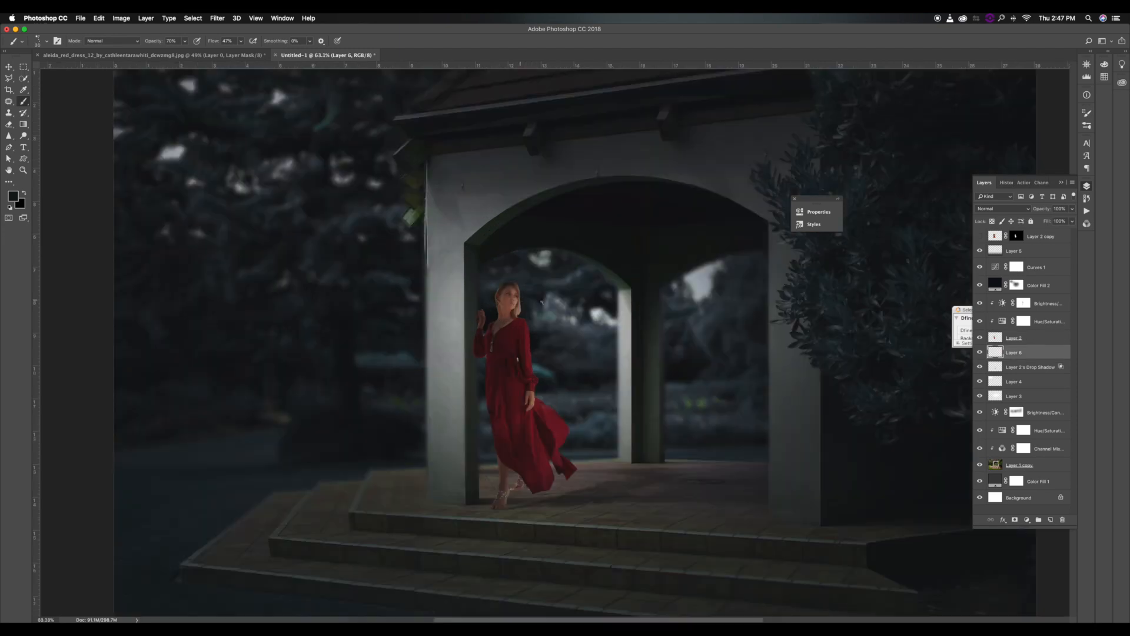
scroll(511, 297, "up", 10)
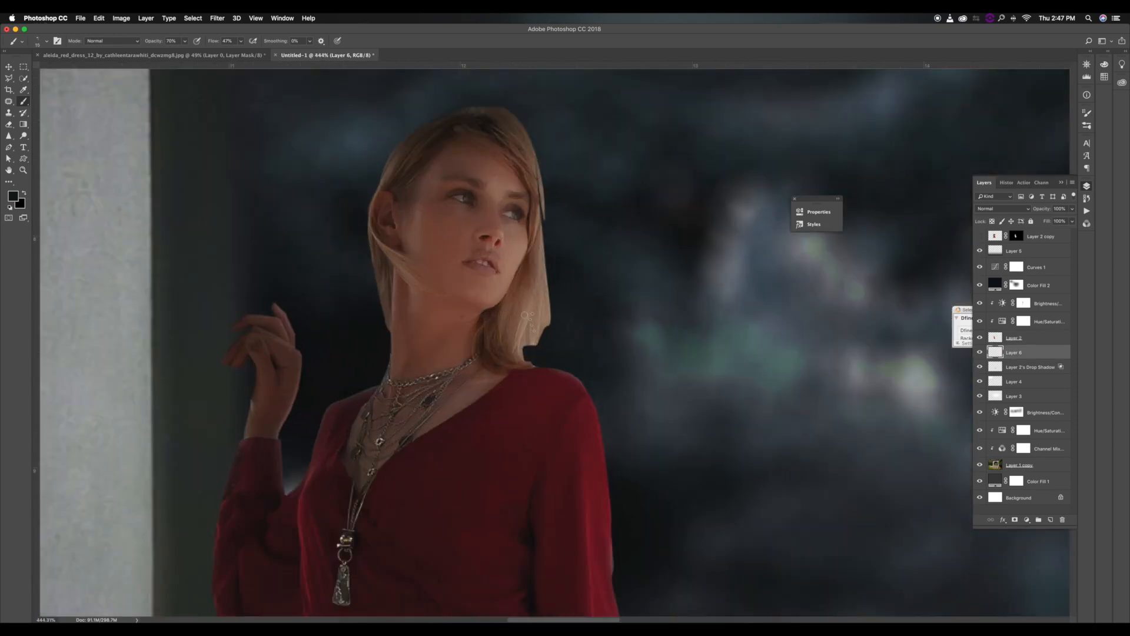
scroll(399, 269, "up", 3)
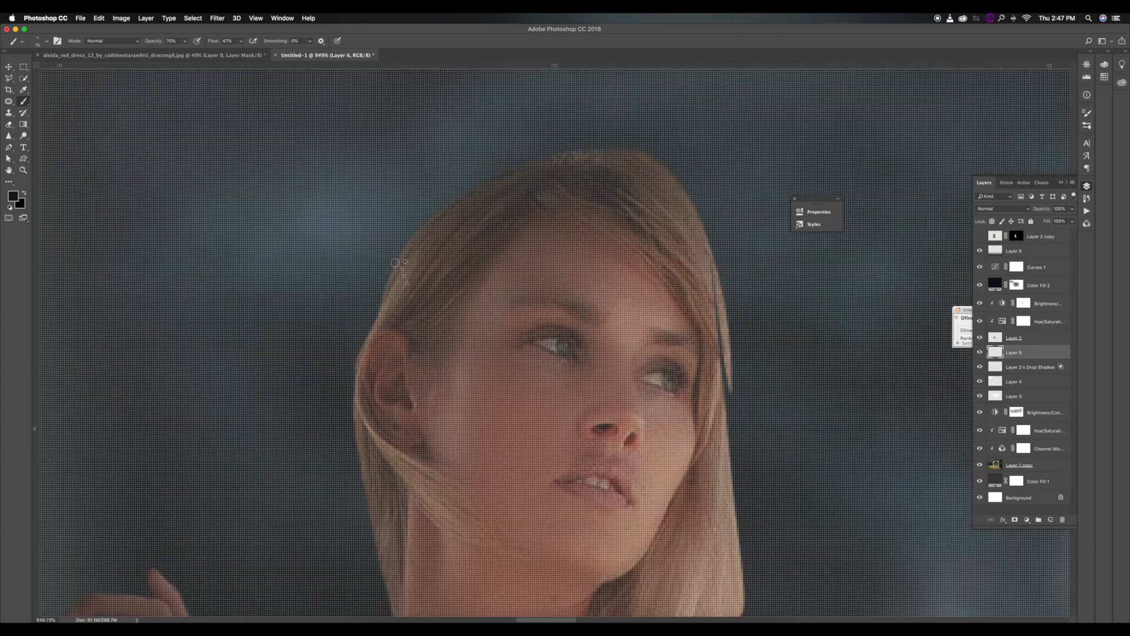
scroll(400, 267, "down", 3)
left_click(403, 259, "alt")
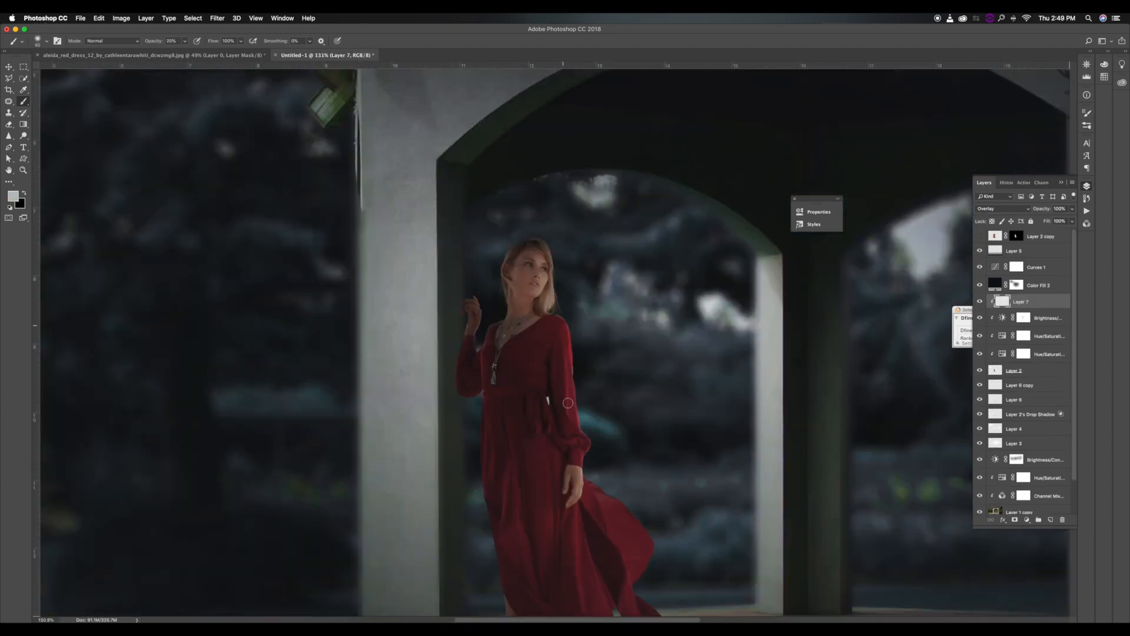
Add a clipped Hue/Saturation adjustment and a clipped Overlay layer above the woman, and brush light grey along her lit side.
left_click_drag(563, 325, 568, 428)
key("]")
left_click_drag(537, 348, 546, 399)
key("]")
Set the brush opacity to 29% and build up soft highlights over the dress on the Overlay layer, varying the brush size.
key("]")
key("]")
key("]")
left_click_drag(153, 41, 159, 42)
key("]")
key("]")
scroll(544, 567, "down", 5)
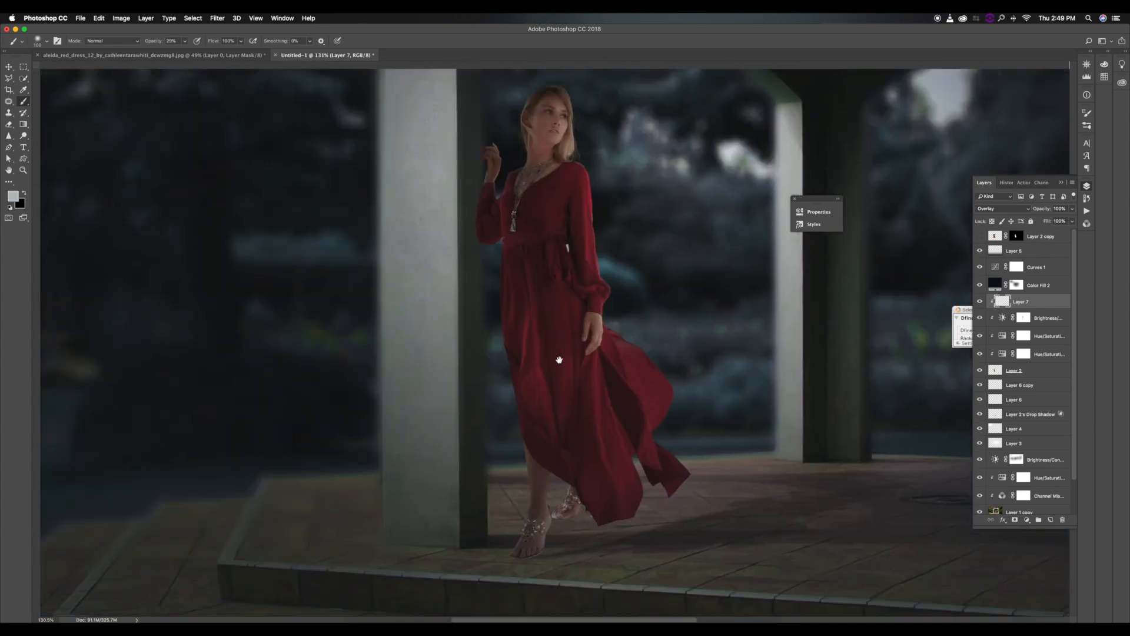
key("]")
key("[")
key("[")
key("[")
left_click_drag(565, 336, 562, 383)
key("]")
key("]")
key("bracketleft")
key("bracketleft")
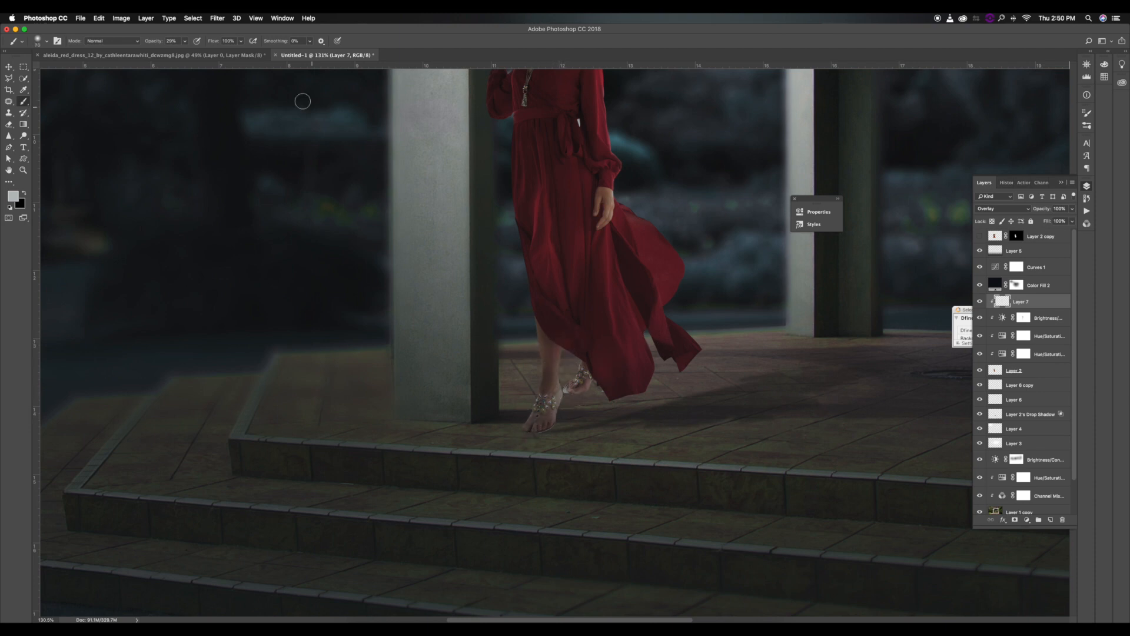
Raise the brush opacity to 100% and highlight the lower skirt and its flowing edge with a smaller brush.
left_click_drag(151, 43, 189, 42)
scroll(639, 278, "up", 5)
key("bracketleft")
key("bracketleft")
key("bracketleft")
key("bracketleft")
key("bracketleft")
key("bracketleft")
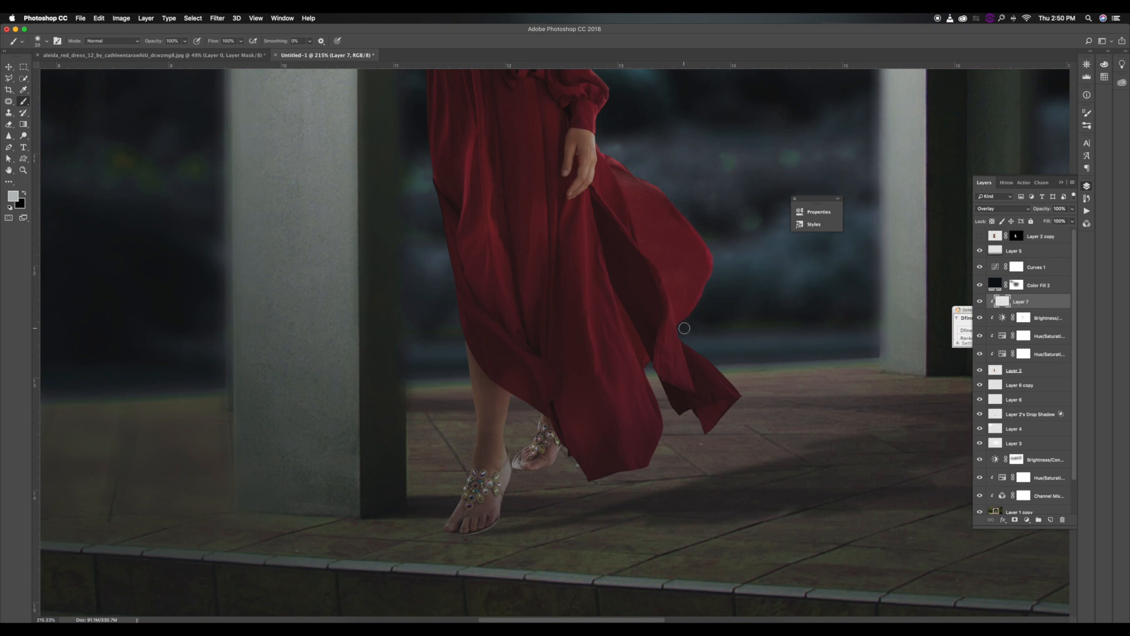
Set the brush to 45% opacity and 84% flow and brighten the folds of the lower skirt.
key("bracketright")
left_click_drag(155, 42, 131, 46)
left_click_drag(213, 41, 206, 41)
key("bracketleft")
key("bracketleft")
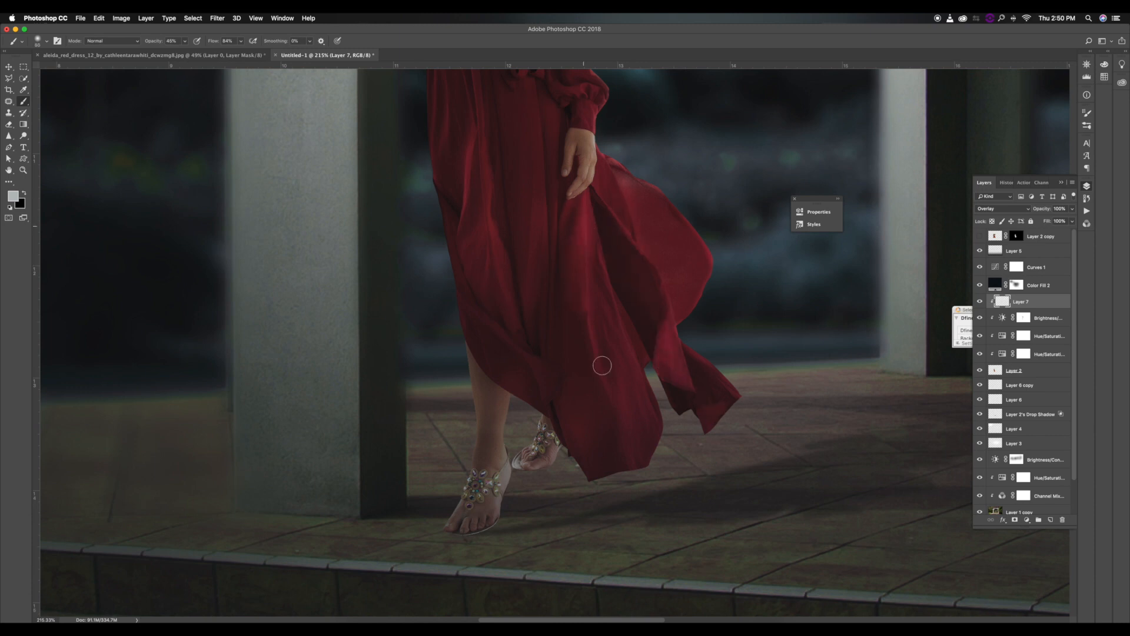
key("super+0")
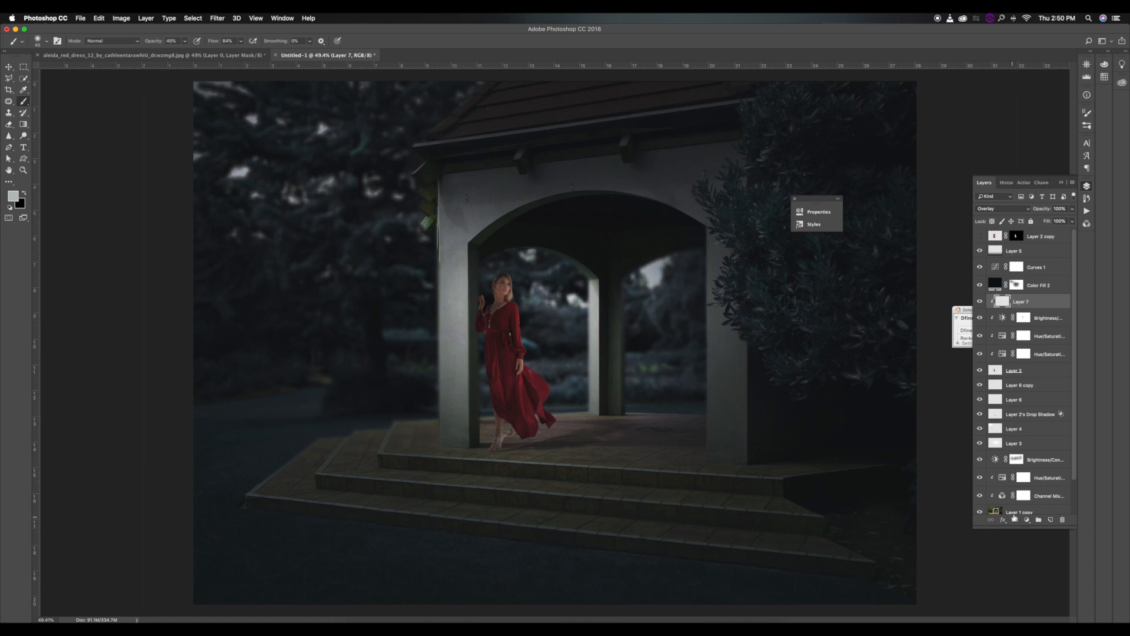
Add a new layer clipped to the woman and paint light grey along her sleeve with a small brush at 100% opacity.
left_click_drag(1042, 520, 1040, 520)
key("super+z")
left_click(1050, 520)
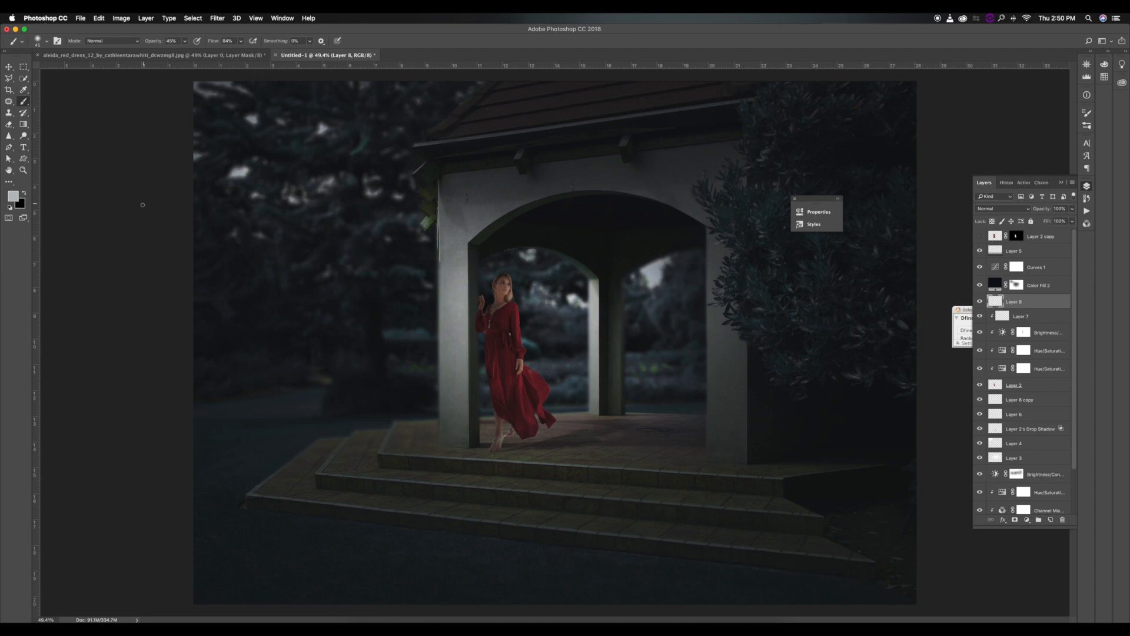
scroll(527, 377, "up", 10)
left_click_drag(151, 42, 200, 42)
key("[")
key("[")
key("[")
key("[")
left_click_drag(471, 111, 466, 154)
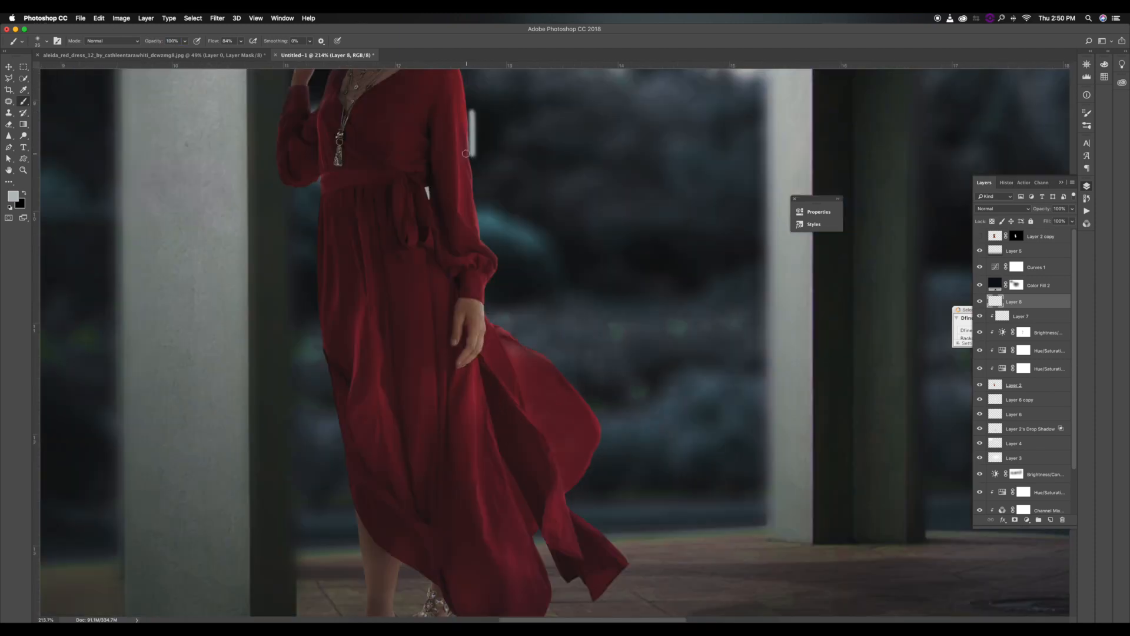
left_click(993, 304, "alt")
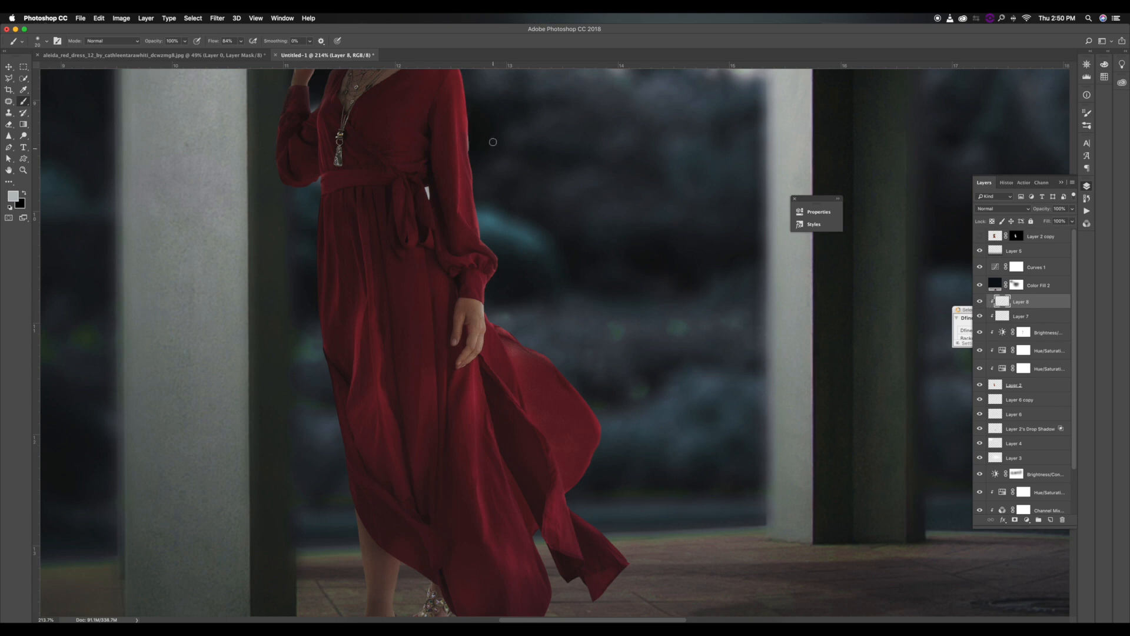
Paint a light grey rim light along the outer edge of the flowing skirt on the clipped layer.
key("]")
key("]")
mouse_move(510, 323)
left_mouse_down()
mouse_move(572, 369)
mouse_move(553, 356)
mouse_move(596, 405)
left_mouse_up()
key("bracketleft")
key("bracketleft")
key("bracketright")
left_click_drag(610, 430, 579, 386)
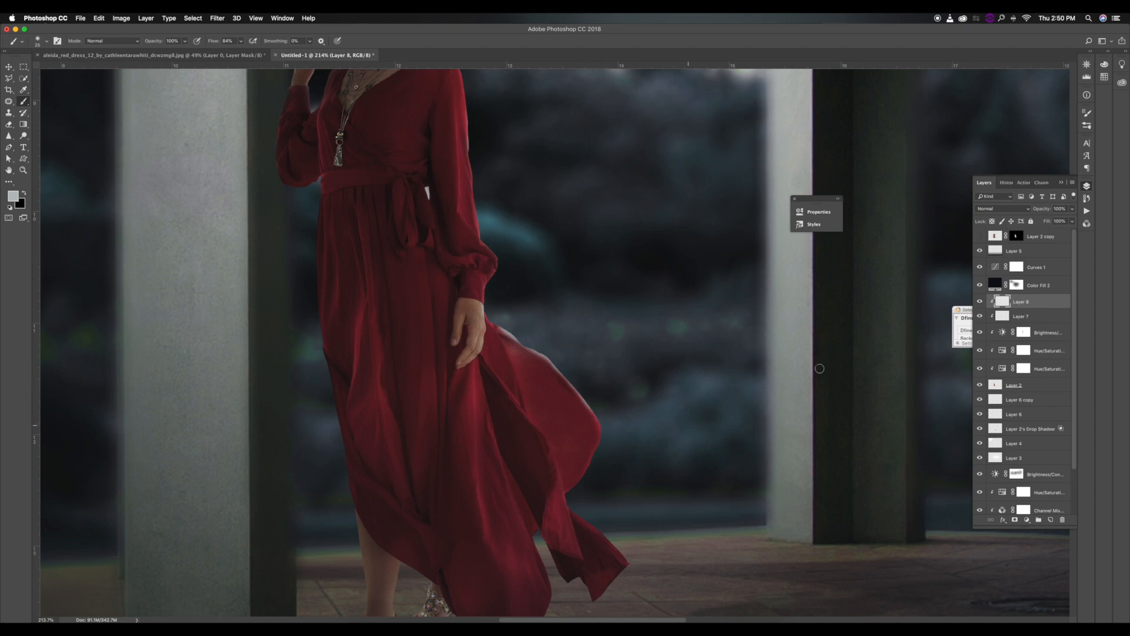
Check the rim-light layer's blending, lower its fill, and ready a smaller eraser for refining the painted edge.
left_click(1003, 209)
left_click(986, 302)
left_click_drag(1052, 226, 1031, 224)
left_click(11, 124)
key("bracketleft")
key("bracketleft")
key("bracketleft")
Select the small white gap between the belt and sleeve on Layer 2 with the Polygonal Lasso and feather the selection.
left_click(1006, 384)
key("l")
scroll(410, 214, "up", 5)
left_click(470, 181)
left_click(474, 142)
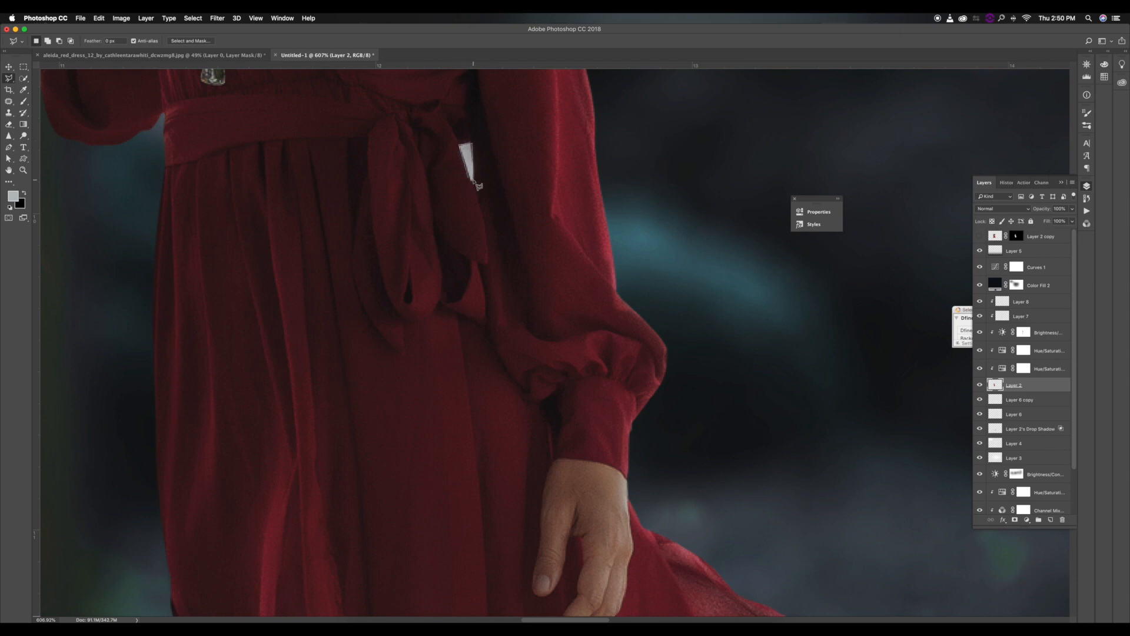
left_click(470, 180)
right_click(470, 181)
left_click(488, 178)
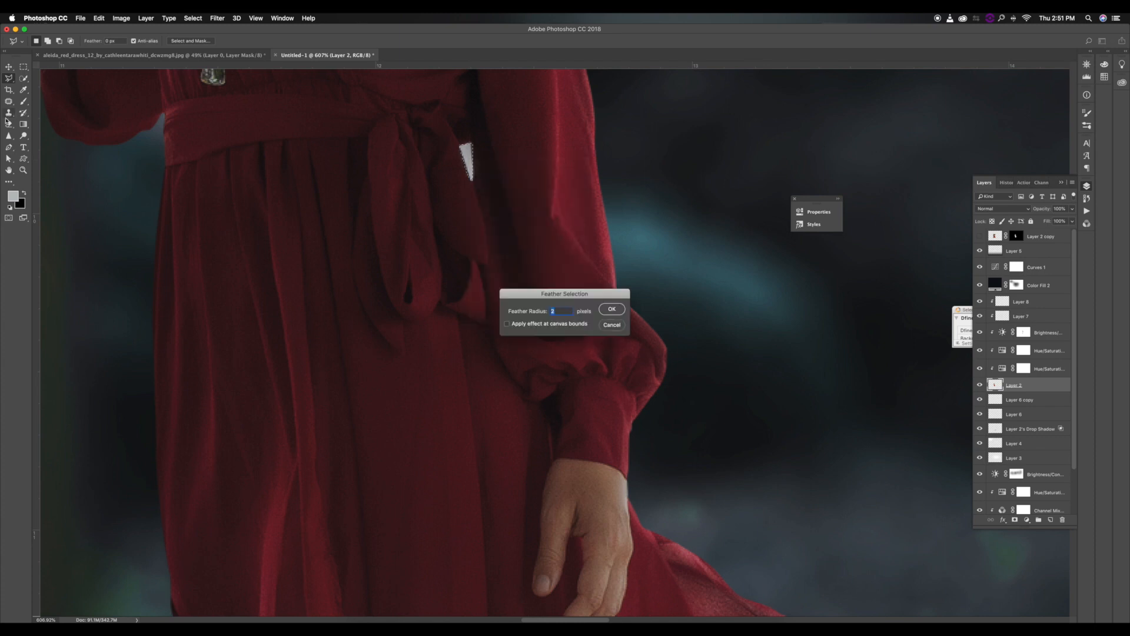
key("Return")
Try to erase the white gap beside the belt with a full-strength eraser, and undo the last change.
key("e")
left_click_drag(120, 42, 223, 45)
key("bracketleft")
left_click_drag(466, 161, 462, 163)
scroll(457, 161, "up", 5)
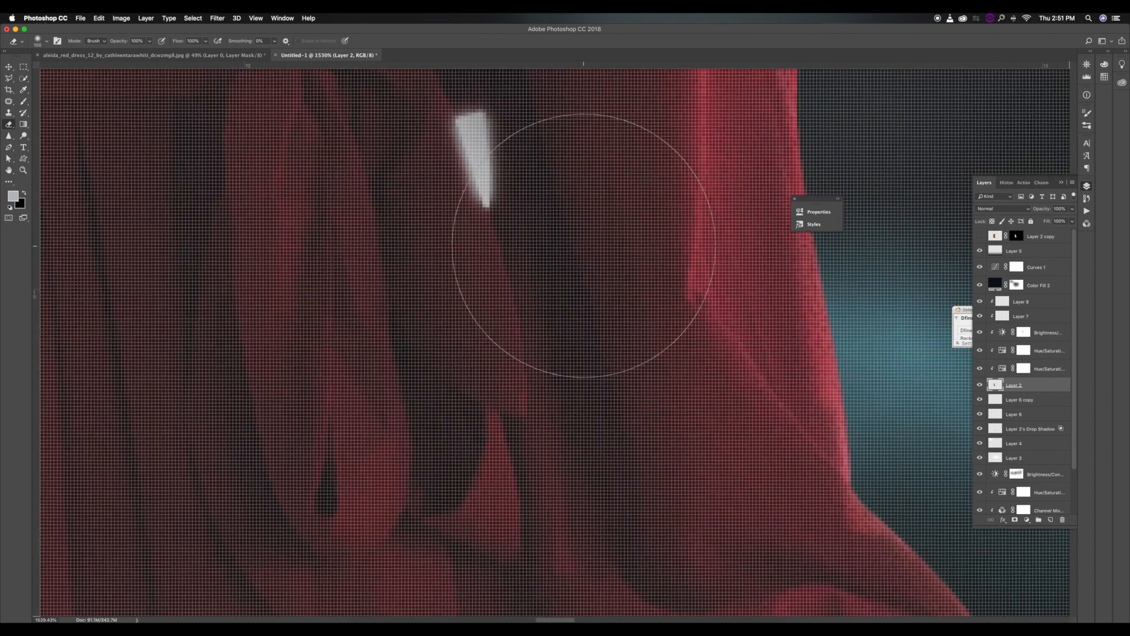
scroll(583, 245, "down", 5)
key("super+z")
scroll(1000, 465, "down", 3)
Add a new layer clipped to the gazebo photo on Layer 1 copy.
left_click(988, 477)
key("super+t")
left_click_drag(663, 347, 656, 196)
key("Return")
key("e")
scroll(661, 222, "down", 5)
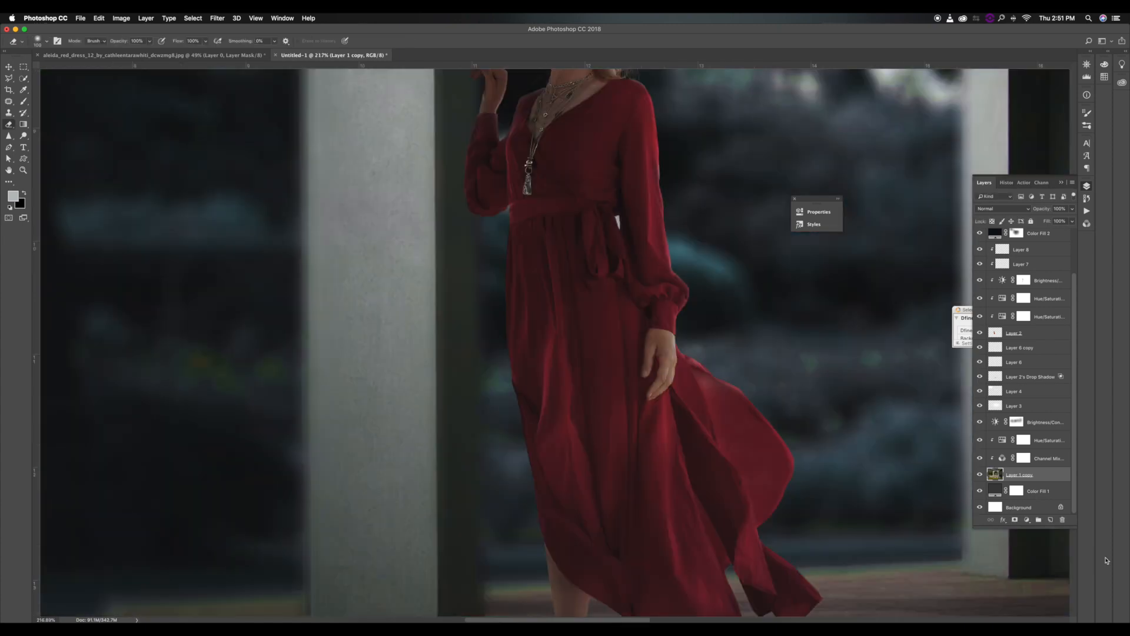
left_click(1049, 520)
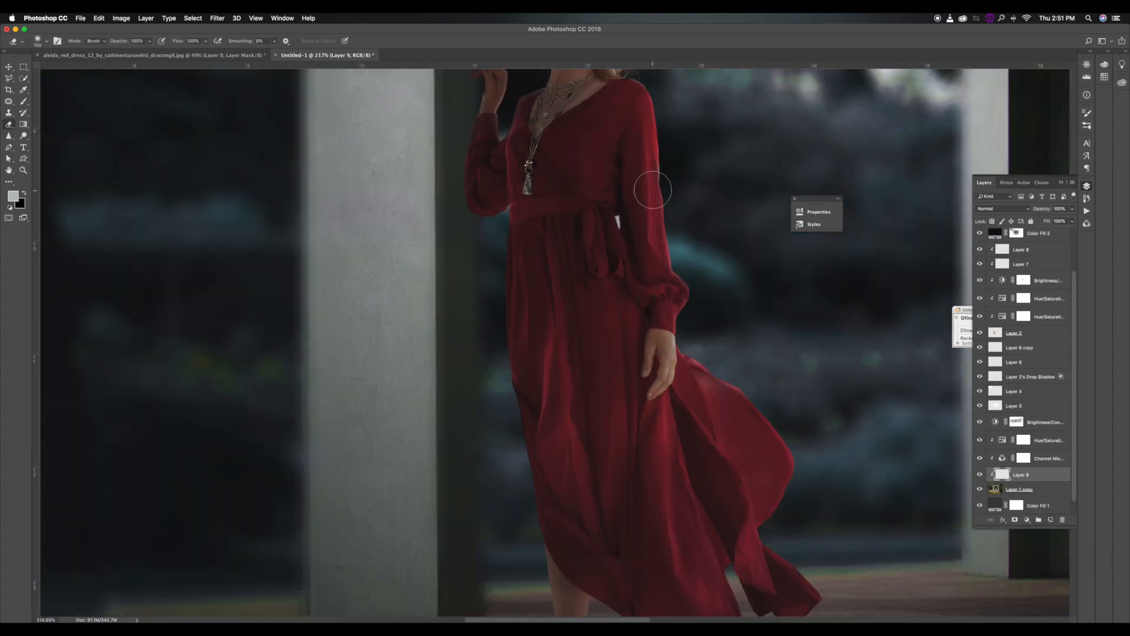
Brush a dark colour sampled from the background onto the clipped layer behind the woman, using an enlarged soft brush.
right_click(686, 251)
key("Escape")
left_click(26, 103)
left_click(269, 222, "alt")
key("bracketright")
key("bracketright")
key("bracketright")
key("bracketright")
key("bracketright")
key("bracketright")
key("bracketright")
key("bracketright")
key("bracketright")
key("bracketright")
key("bracketright")
scroll(611, 284, "down", 10)
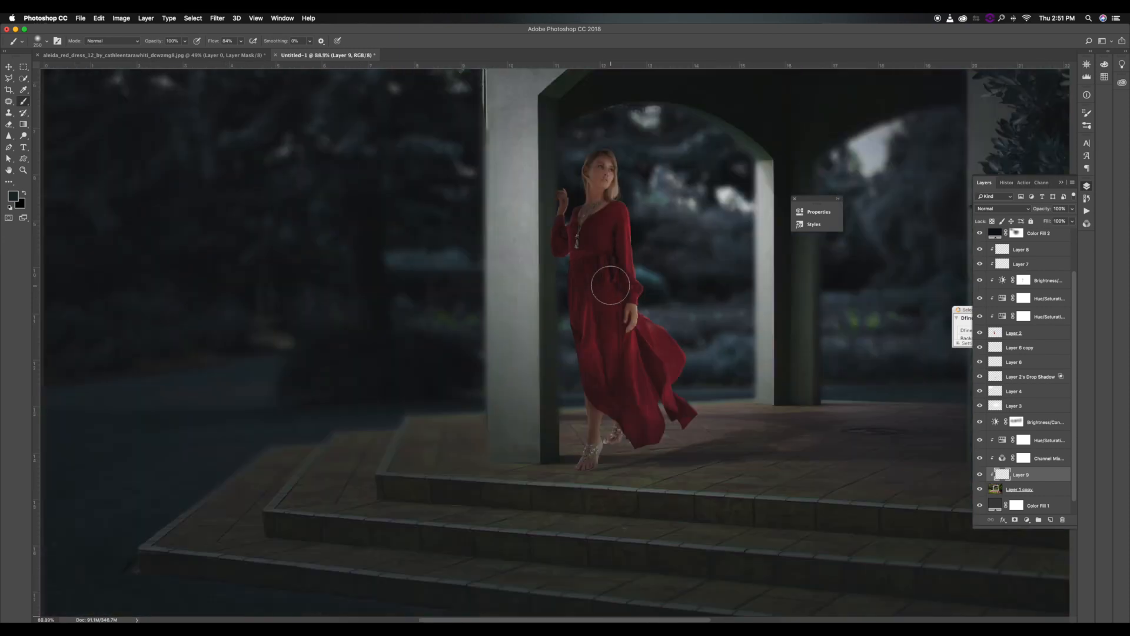
Add a new layer directly above the Brightness/Contrast adjustment beneath Layer 3.
scroll(763, 282, "up", 3)
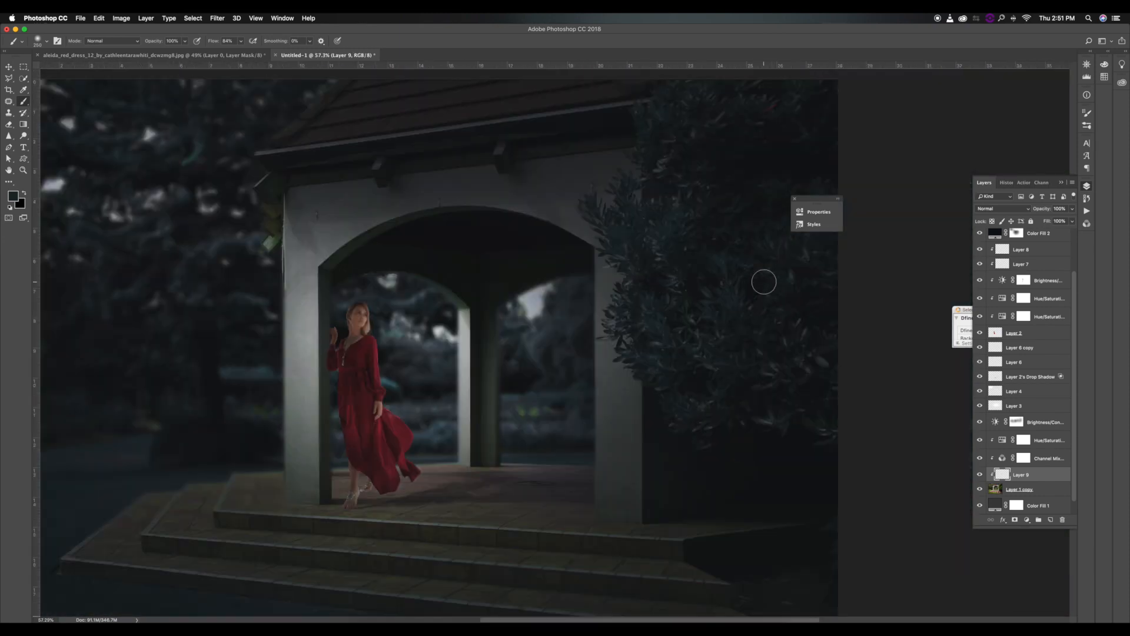
scroll(764, 282, "down", 4)
scroll(764, 282, "up", 2)
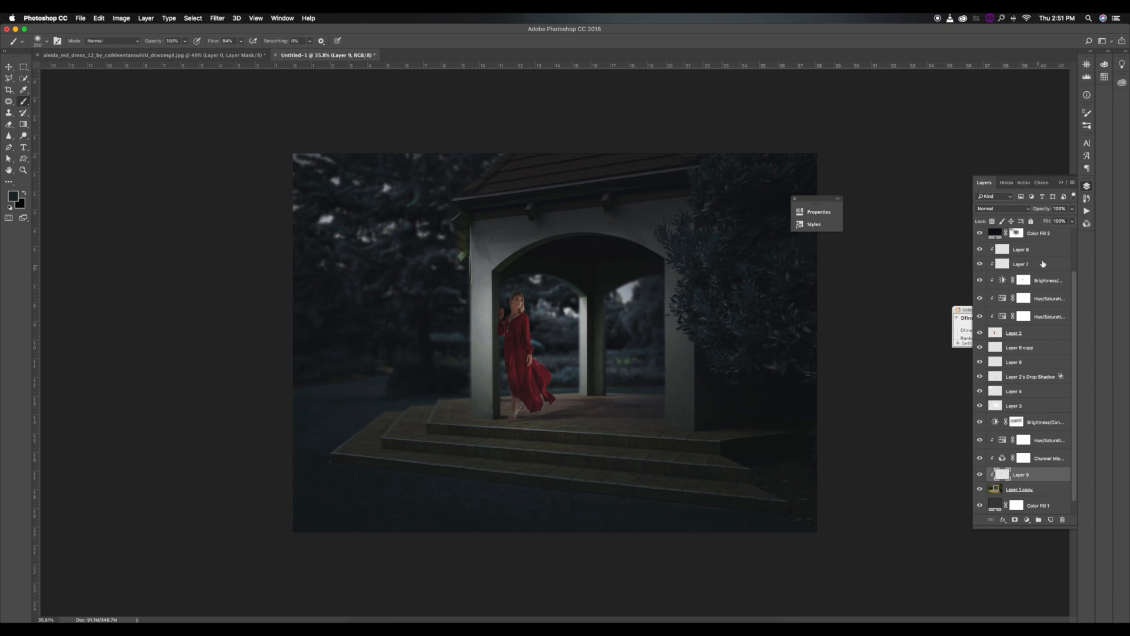
scroll(1043, 263, "up", 2)
scroll(1030, 378, "down", 3)
left_click(1030, 477)
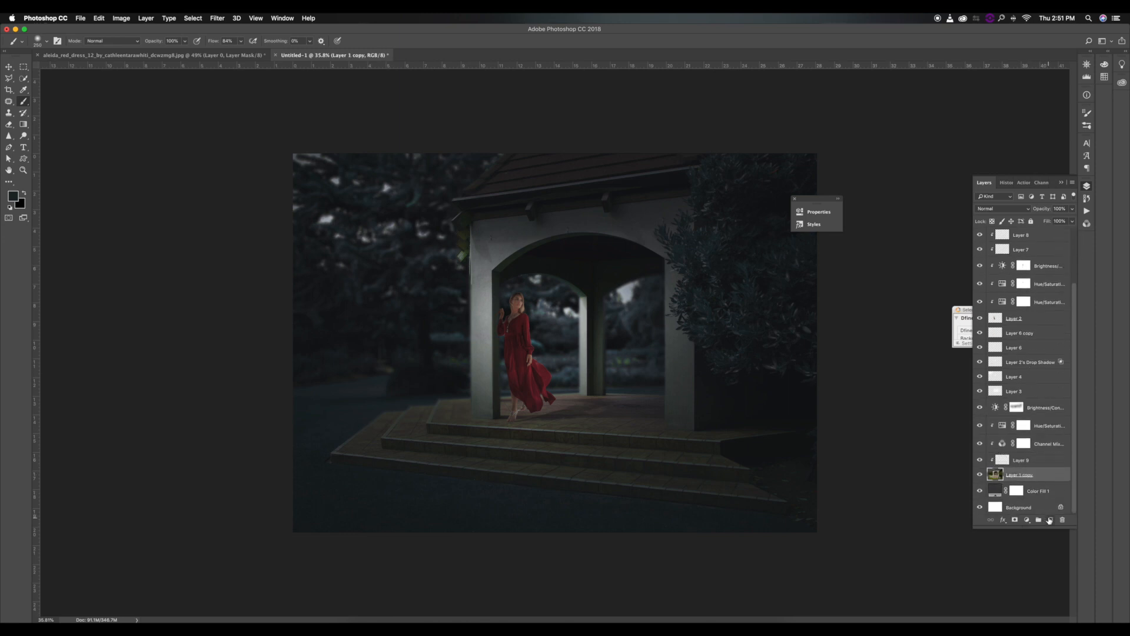
left_click(1032, 407)
left_click(1052, 520)
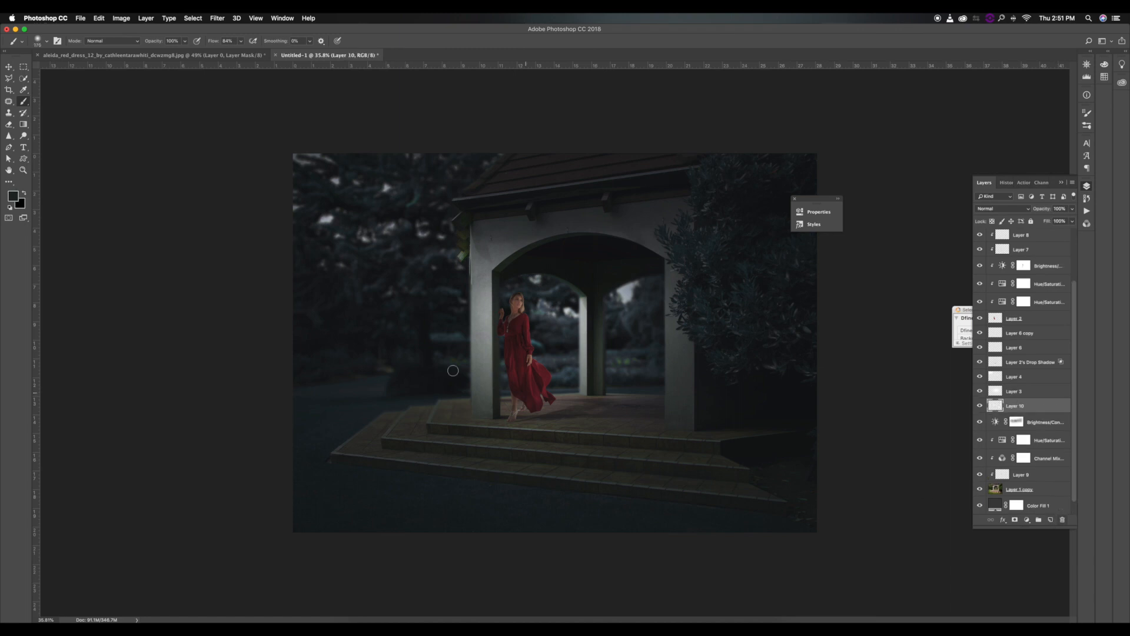
key("x")
key("bracketleft")
key("bracketleft")
left_click_drag(343, 455, 415, 463)
key("super+z")
Switch the brush colour to white, lower its opacity to 53%, reduce its flow and shrink the tip.
left_click(9, 208)
key("x")
key("bracketright")
left_click_drag(153, 42, 128, 47)
left_click_drag(208, 43, 162, 43)
key("bracketleft")
key("bracketleft")
key("bracketleft")
Set Layer 10 to the Color Dodge blend mode with a 40% fill.
left_click(1003, 208)
left_click(989, 214)
left_click(995, 208)
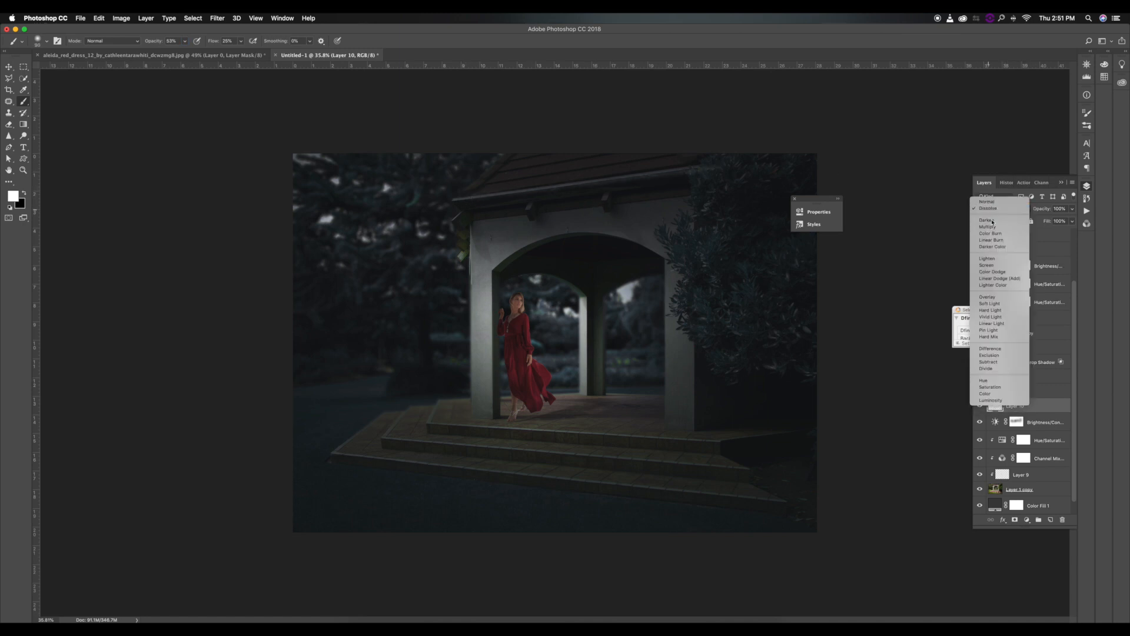
left_click(992, 271)
left_click_drag(1047, 221, 1015, 224)
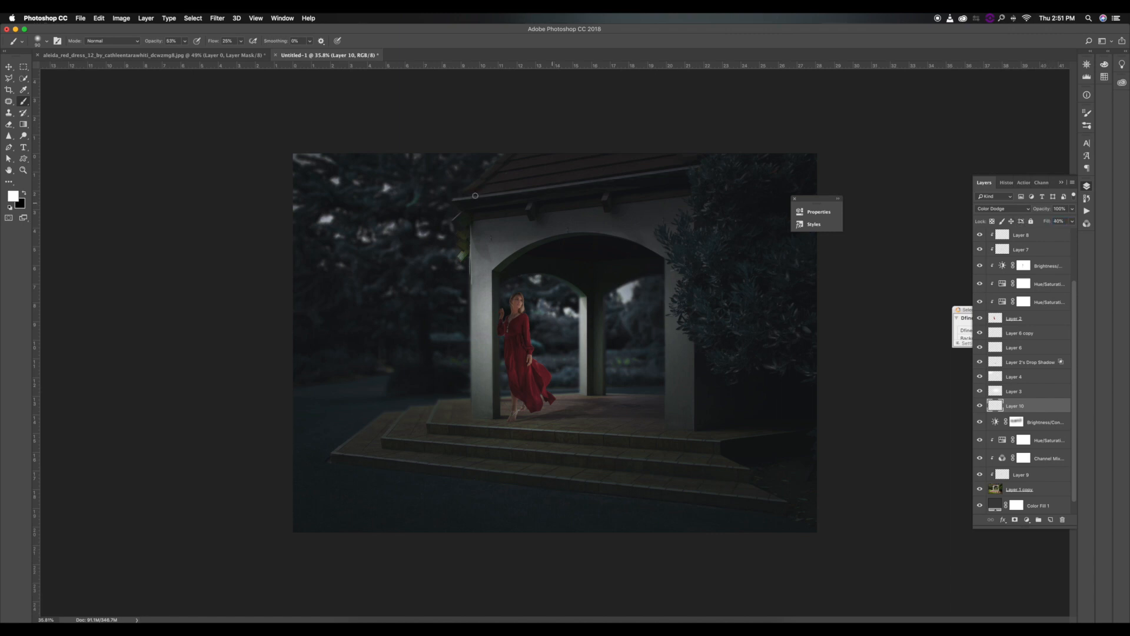
Brush soft white highlights onto the gazebo's front and rear pillars on Layer 10, matching the brush size to each pillar.
key("bracketright")
Brush soft white highlights onto the bush beside the gazebo with a larger brush.
key("bracketright")
key("bracketright")
key("bracketright")
key("bracketright")
left_click_drag(484, 265, 485, 406)
key("bracketleft")
key("bracketleft")
left_click_drag(688, 303, 684, 441)
key("bracketleft")
key("bracketleft")
mouse_move(592, 330)
left_mouse_down()
mouse_move(590, 404)
mouse_move(592, 293)
left_mouse_up()
Brush soft highlights along the gazebo steps and over the adjoining ground, resizing the brush between strokes.
key("bracketright")
key("bracketright")
key("bracketright")
key("bracketright")
key("bracketright")
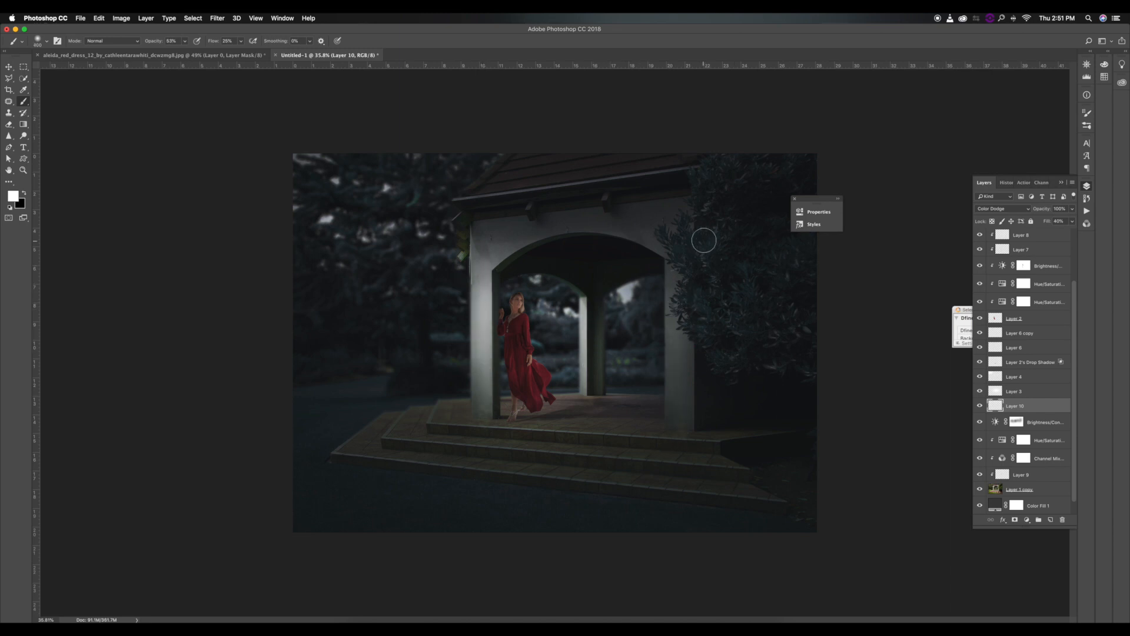
mouse_move(727, 221)
left_mouse_down()
mouse_move(724, 325)
mouse_move(714, 304)
left_mouse_up()
key("bracketleft")
key("bracketleft")
key("bracketleft")
key("bracketleft")
key("bracketleft")
left_click_drag(391, 436, 532, 434)
key("bracketright")
key("bracketright")
key("bracketright")
key("bracketright")
key("bracketright")
key("bracketright")
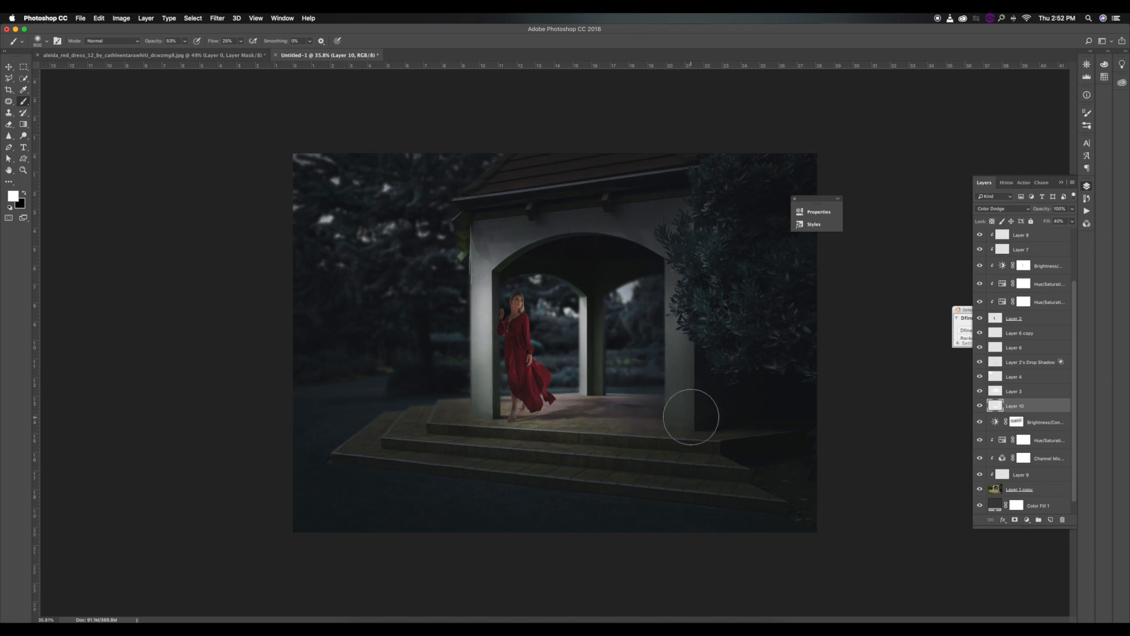
key("bracketright")
key("bracketright")
key("bracketright")
key("bracketleft")
key("bracketleft")
key("bracketleft")
mouse_move(290, 444)
left_mouse_down()
mouse_move(292, 404)
mouse_move(208, 429)
left_mouse_up()
double_click(991, 317)
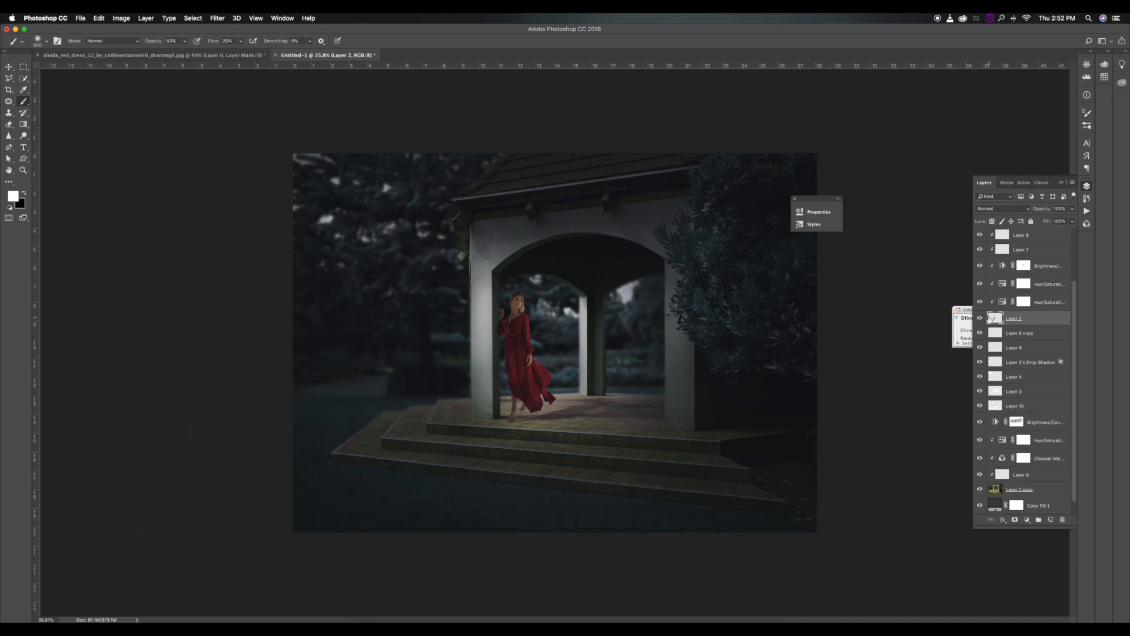
key("Escape")
left_click(1007, 302)
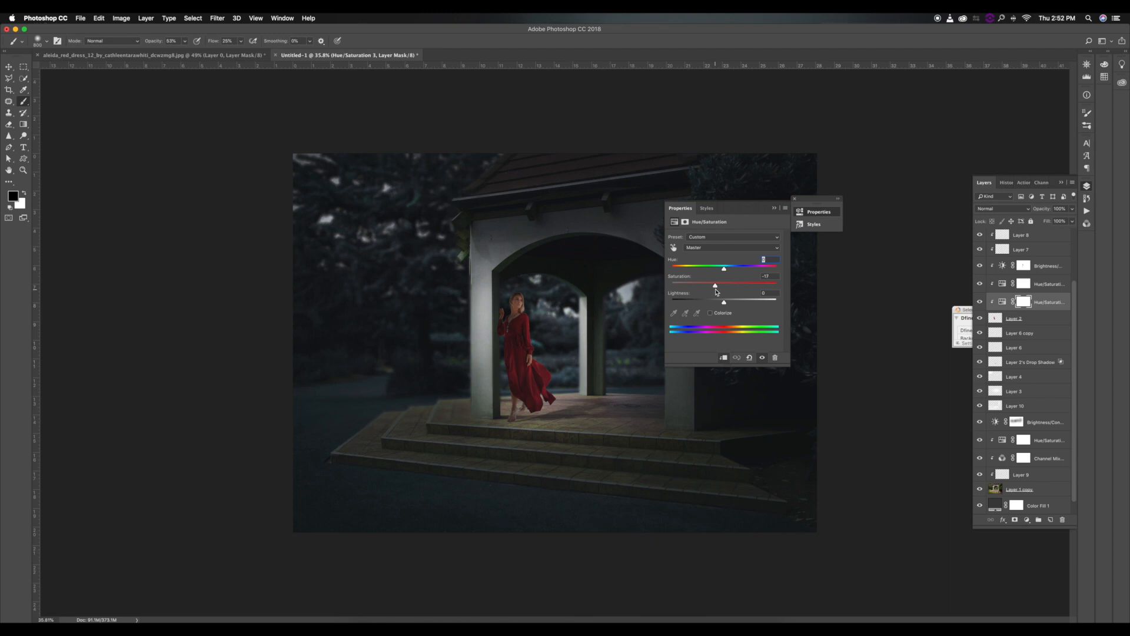
left_click(774, 209)
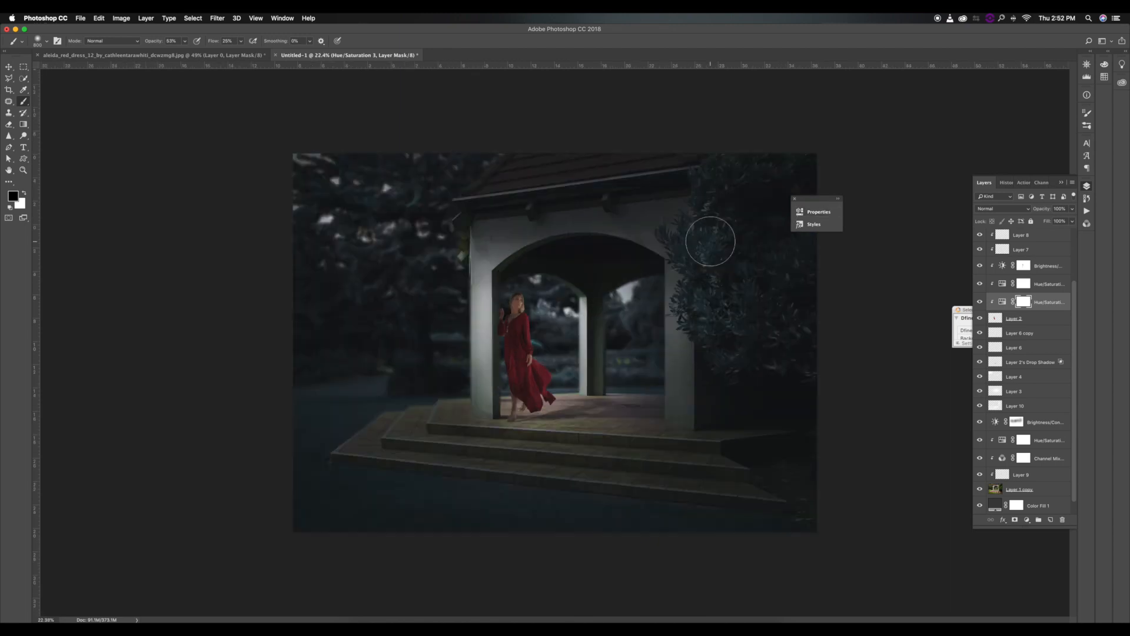
scroll(1048, 244, "up", 3)
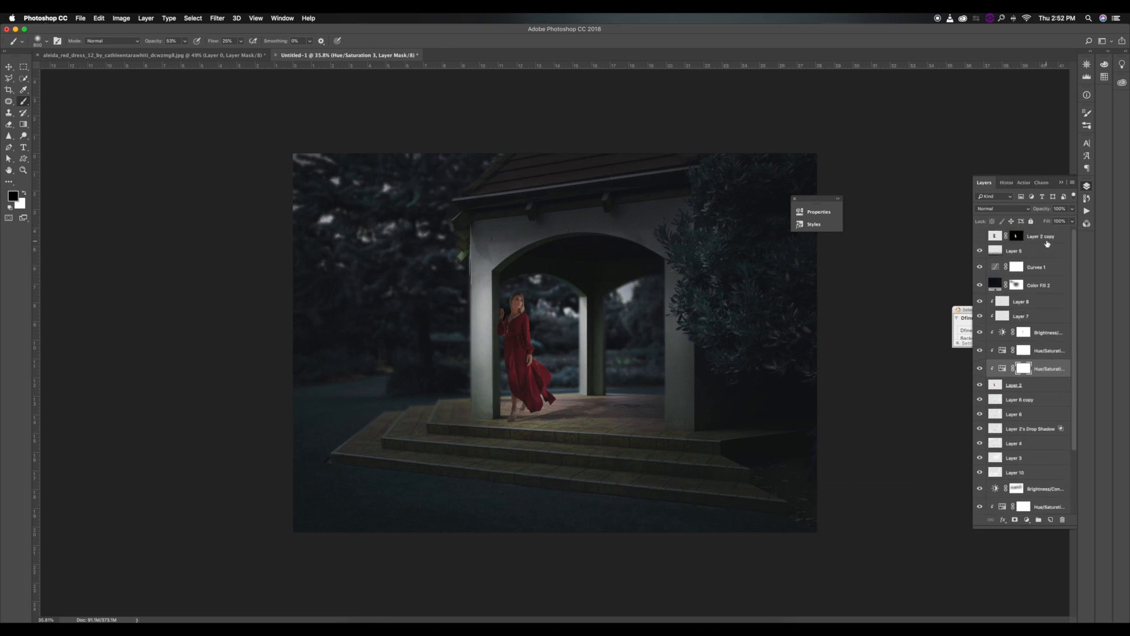
Stamp all visible layers into a new merged layer above Layer 5.
left_click(1047, 238)
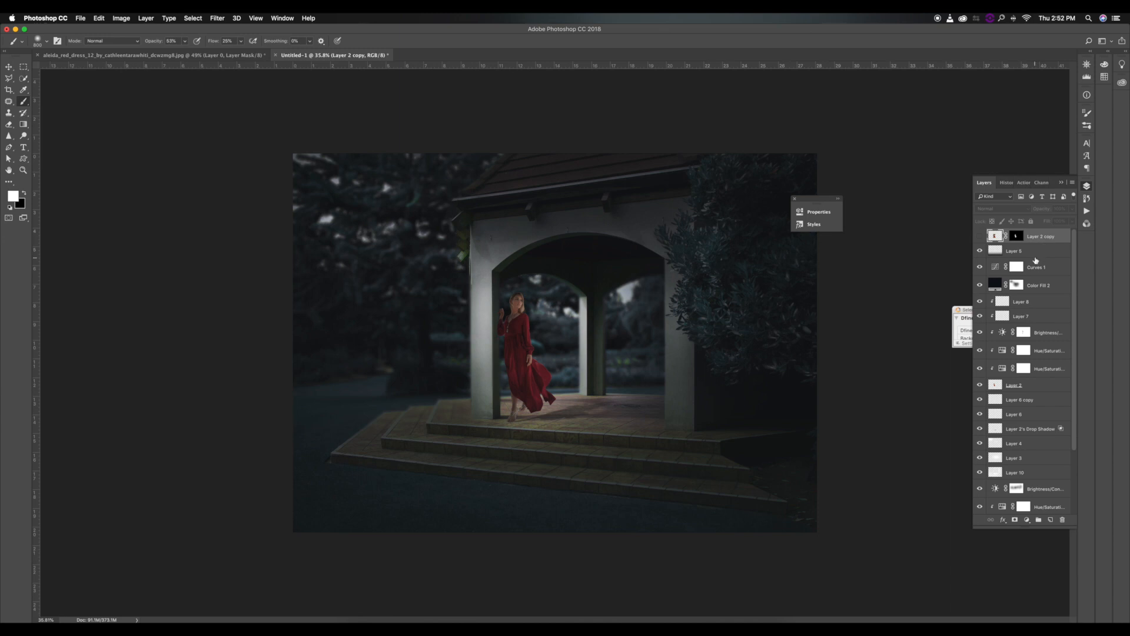
left_click(1039, 255)
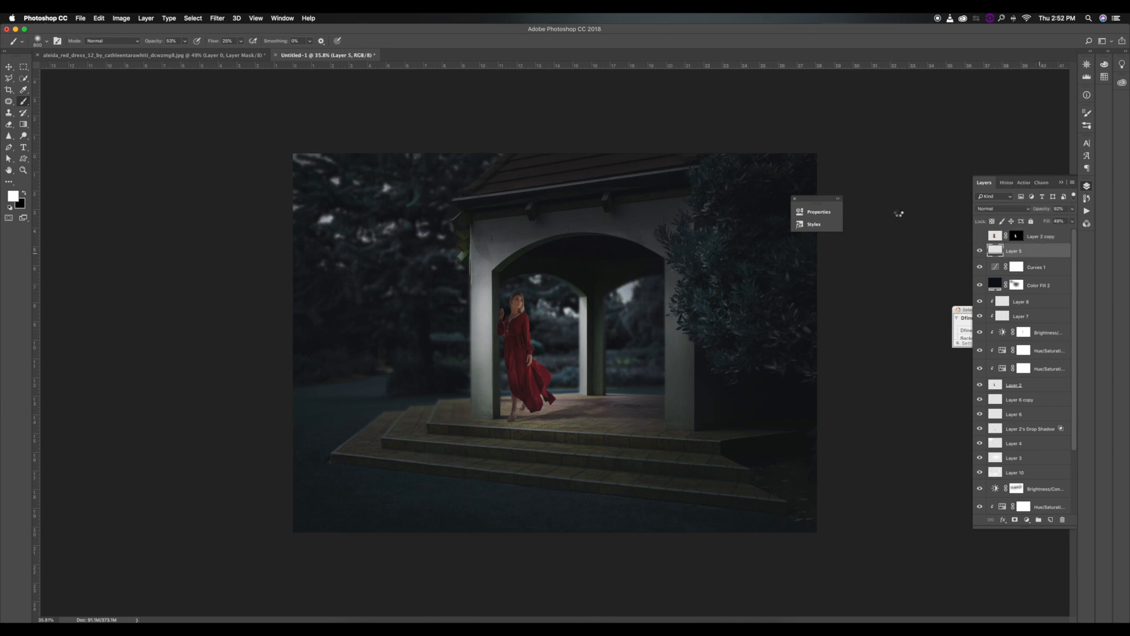
key("super+alt+shift+e")
left_click(233, 19)
mouse_move(286, 134)
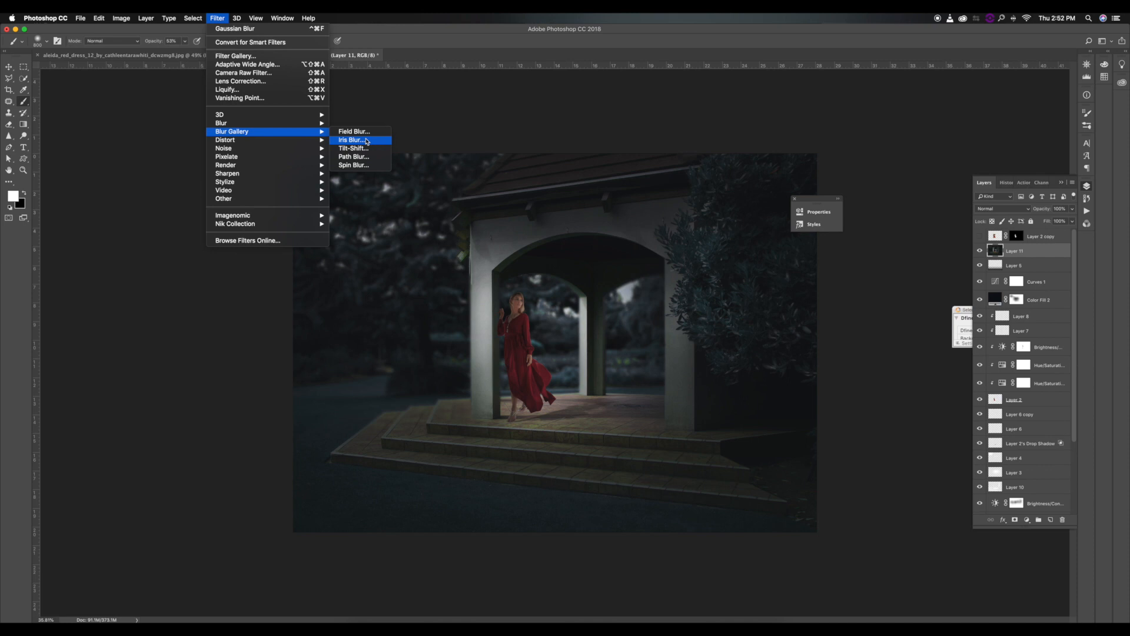
left_click(366, 140)
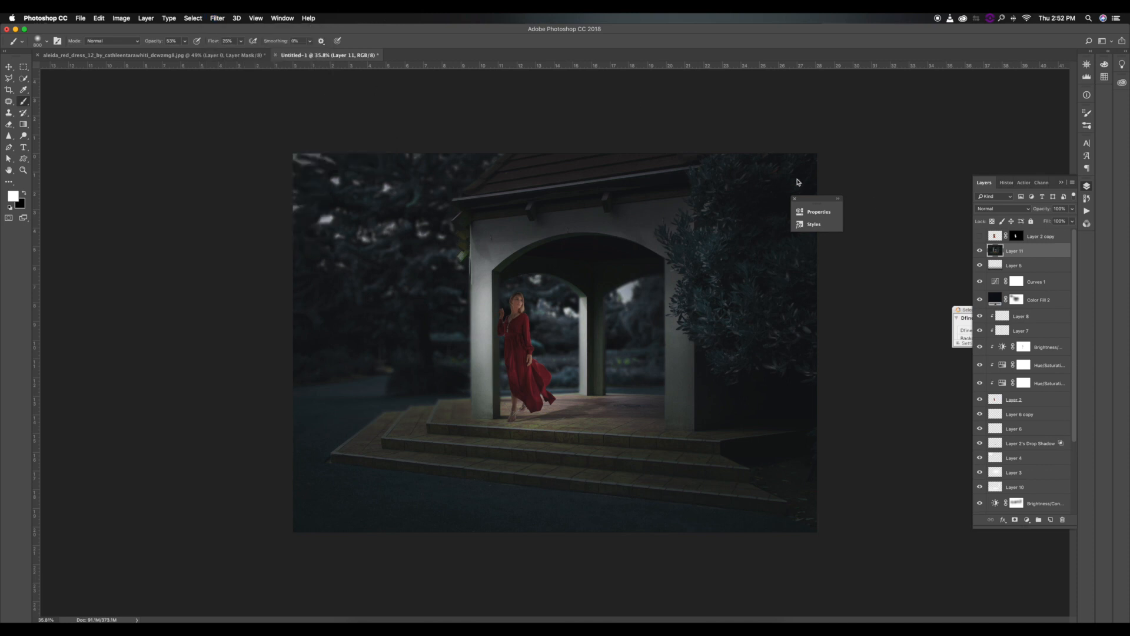
Duplicate the merged Layer 11 and apply a Gaussian Blur with a 4.0-pixel radius to the copy.
key("super+j")
left_click(217, 18)
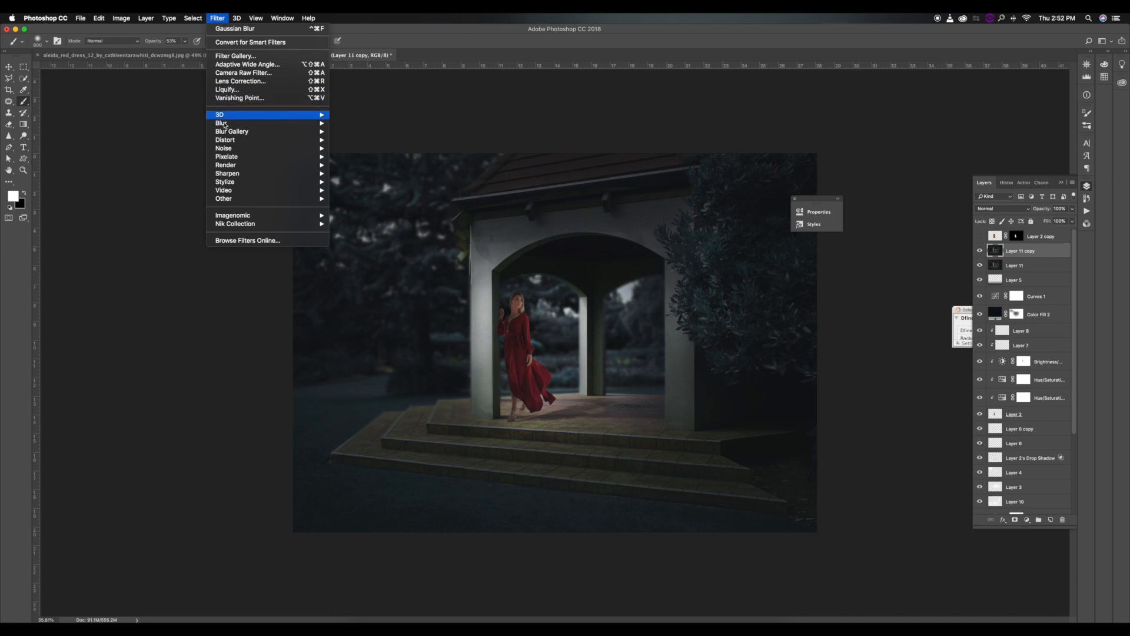
mouse_move(294, 131)
mouse_move(224, 123)
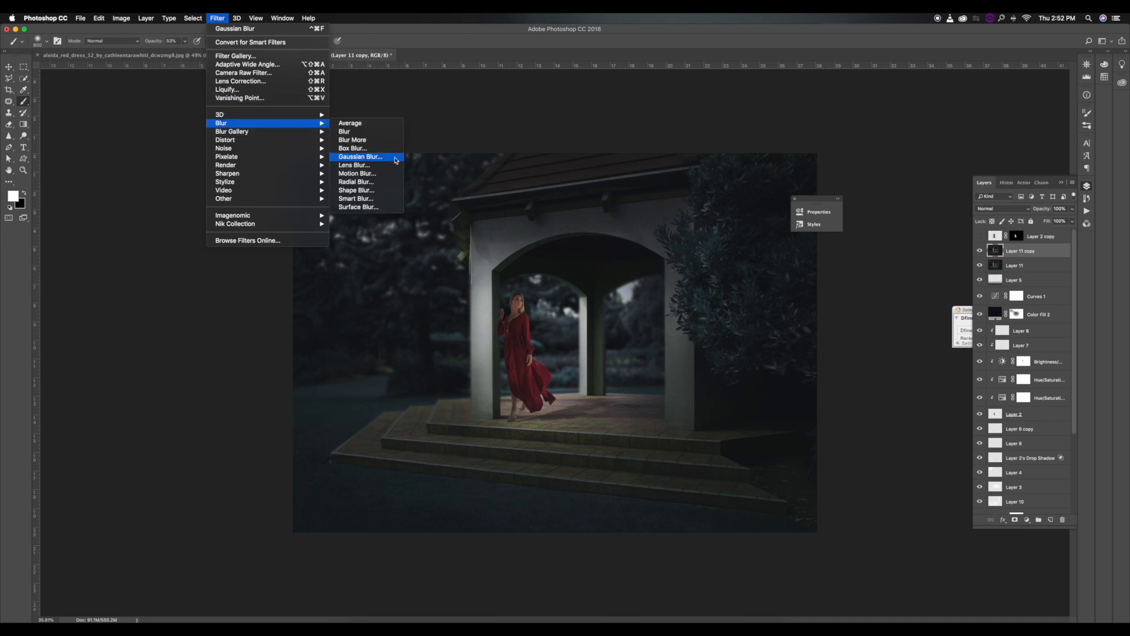
left_click(353, 156)
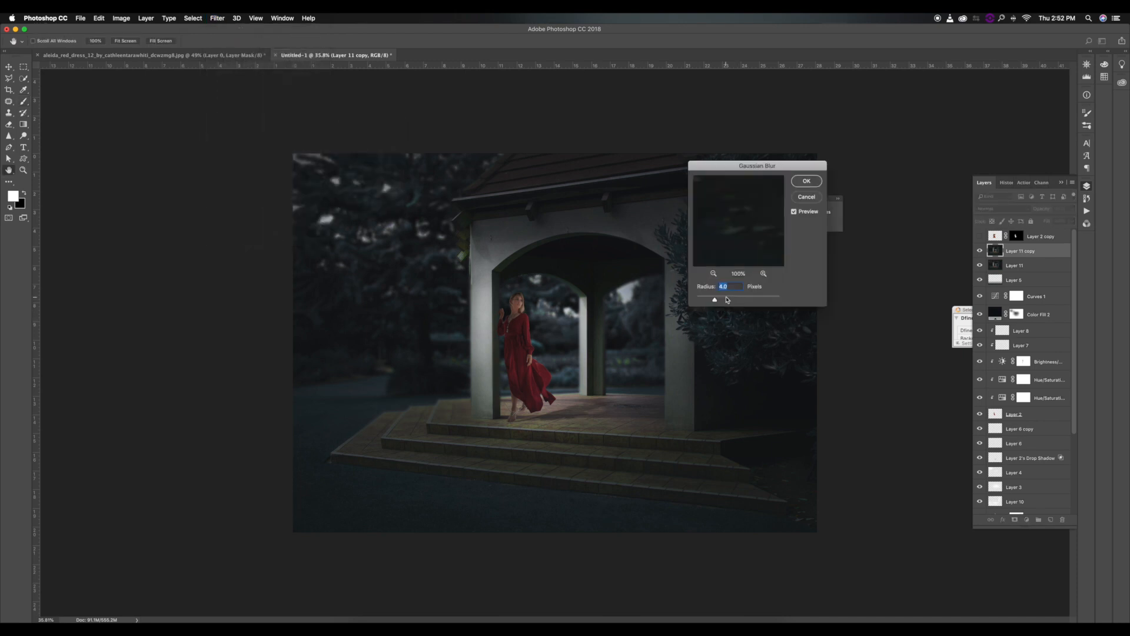
key("Return")
Erase the blur over the woman on Layer 11 copy with an enlarged soft eraser.
key("e")
key("bracketright")
key("bracketright")
key("bracketright")
key("bracketright")
key("bracketright")
key("bracketright")
key("bracketright")
key("bracketright")
key("bracketright")
key("bracketright")
key("bracketright")
key("bracketright")
key("bracketright")
key("bracketright")
key("bracketright")
key("bracketright")
key("bracketright")
key("bracketright")
key("bracketright")
key("bracketright")
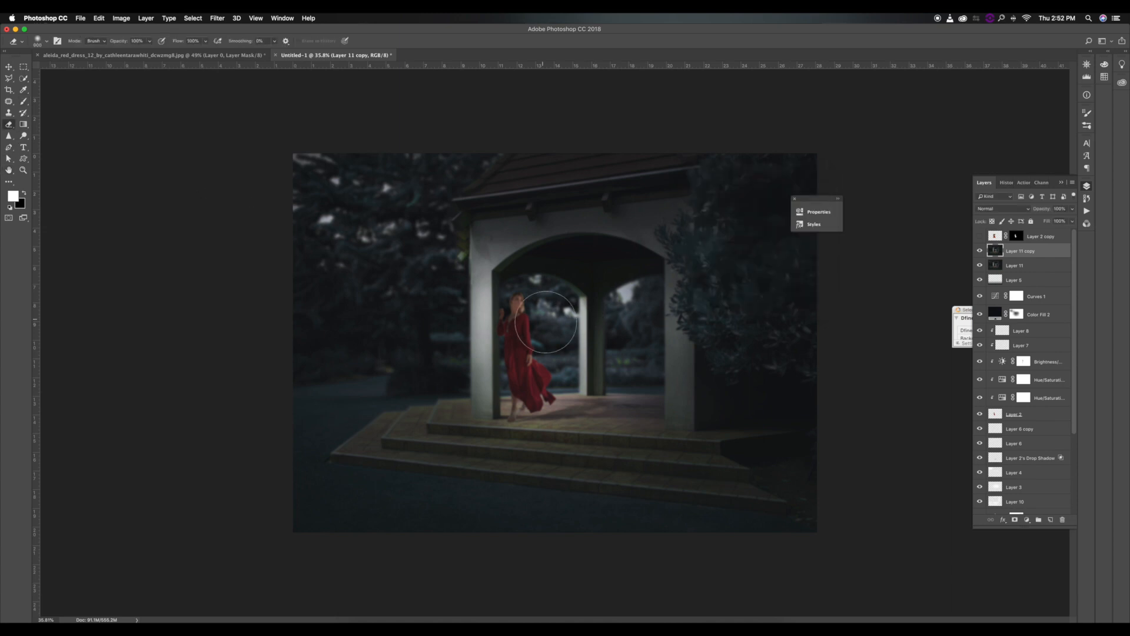
left_click(522, 331)
left_click(524, 341)
Erase the blur over the gazebo, bush and steps with a much larger soft eraser, leaving the outer edges blurred.
key("bracketright")
key("bracketright")
key("bracketright")
key("bracketright")
key("bracketright")
key("bracketright")
mouse_move(513, 348)
left_mouse_down()
mouse_move(561, 372)
mouse_move(632, 377)
mouse_move(636, 318)
mouse_move(619, 329)
mouse_move(732, 300)
mouse_move(705, 268)
left_mouse_up()
key("bracketright")
key("bracketright")
key("bracketright")
key("bracketright")
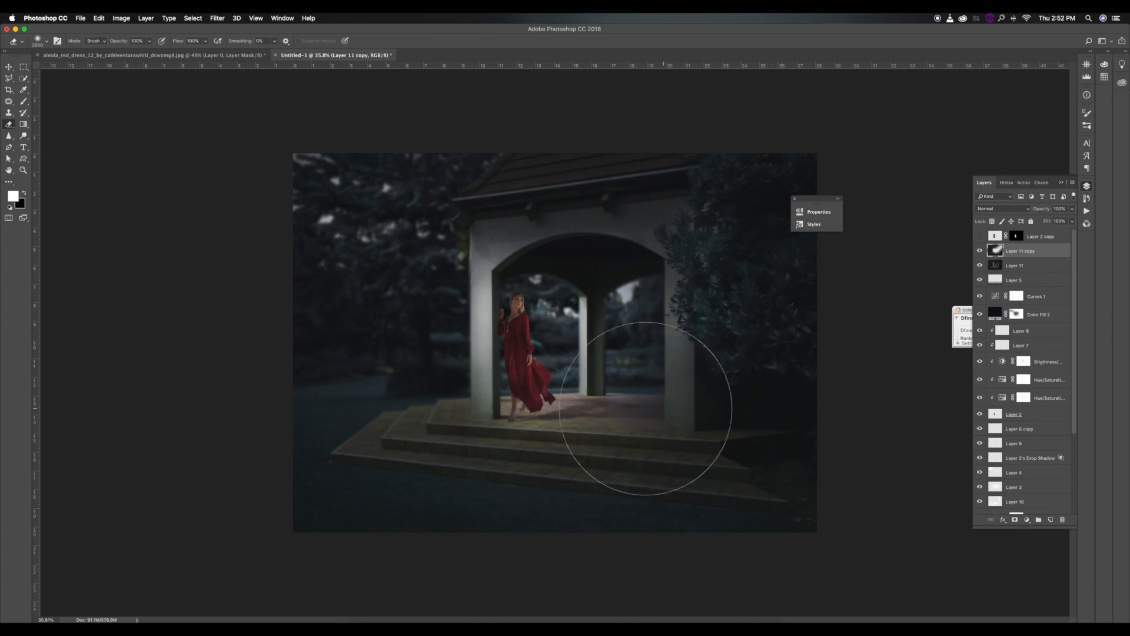
left_click_drag(708, 403, 470, 409)
key("bracketleft")
key("bracketleft")
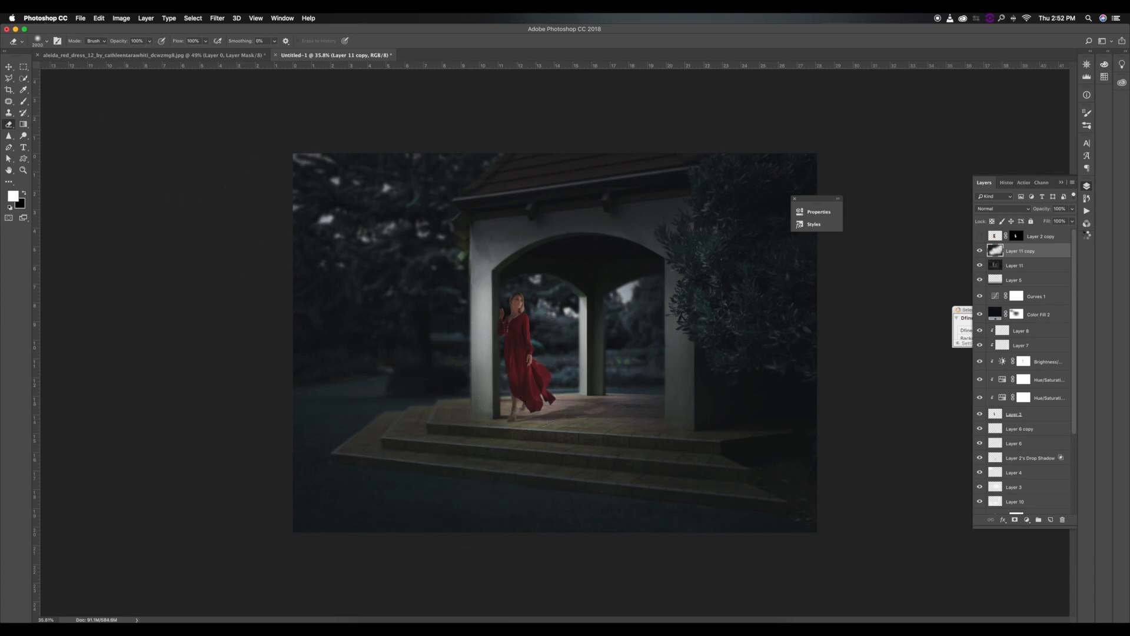
Stamp all visible layers into a new merged layer and open it in the Camera Raw Filter.
key("super+alt+shift+e")
left_click(218, 18)
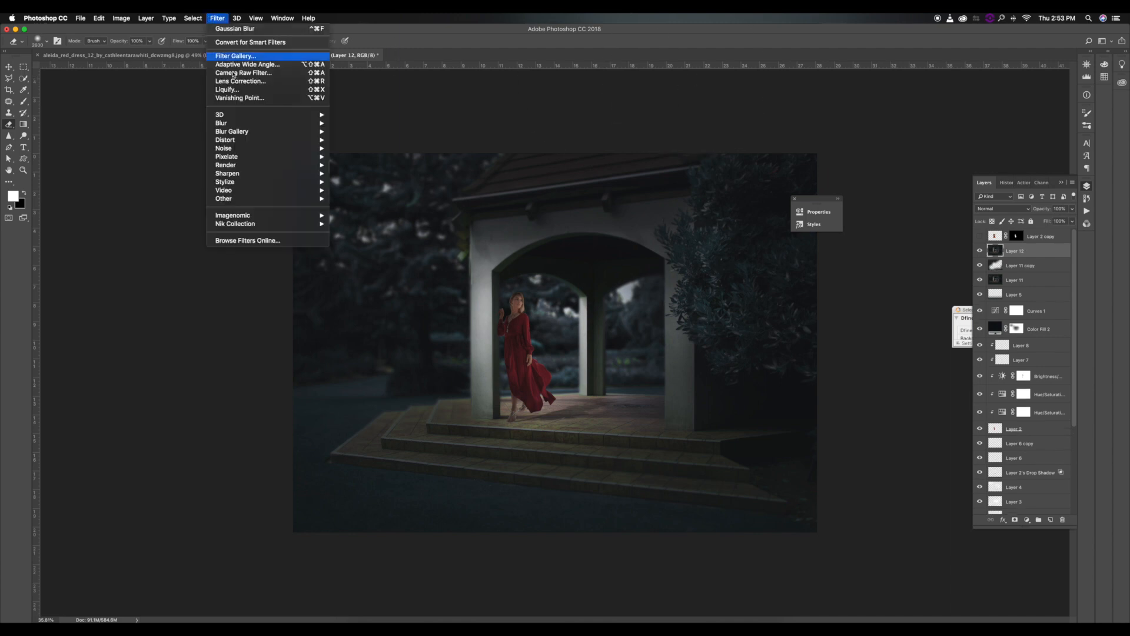
left_click(259, 72)
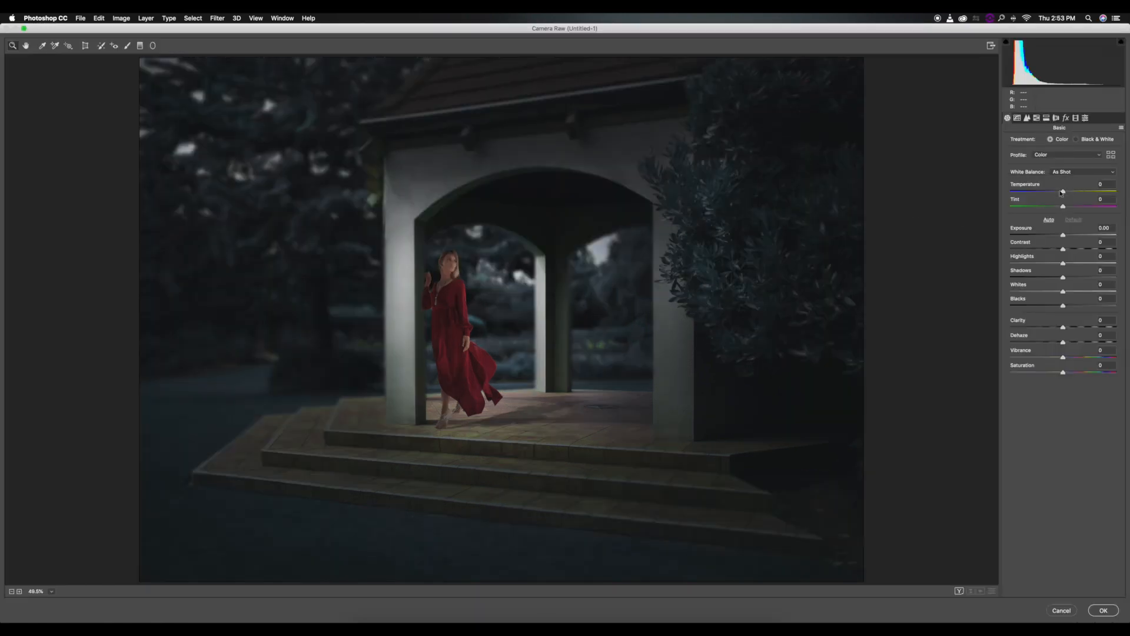
Set temperature -3, tint -6, exposure +0.65, contrast +34, highlights -8, shadows -26, whites +18, blacks -14, clarity +2, dehaze +15, and raise vibrance.
left_click_drag(1063, 193, 1065, 331)
scroll(722, 240, "down", 3)
left_click(1076, 327)
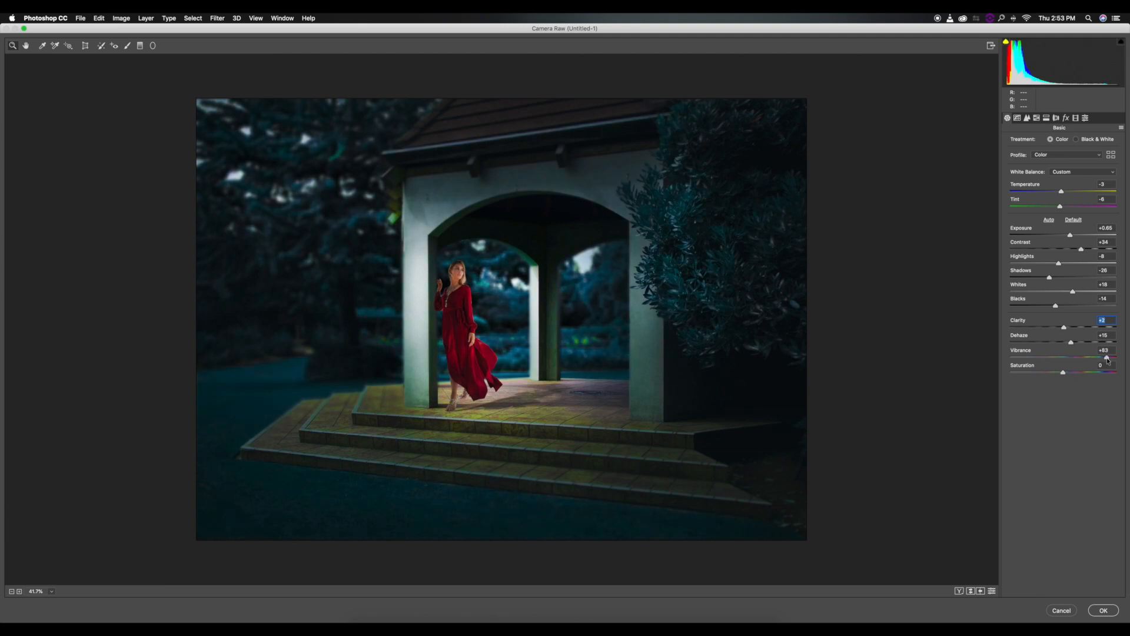
left_click(1083, 357)
Reduce the saturation of the blues to -44 in the HSL adjustments.
left_click(1036, 117)
left_click_drag(1063, 249, 1040, 251)
left_click(1041, 142)
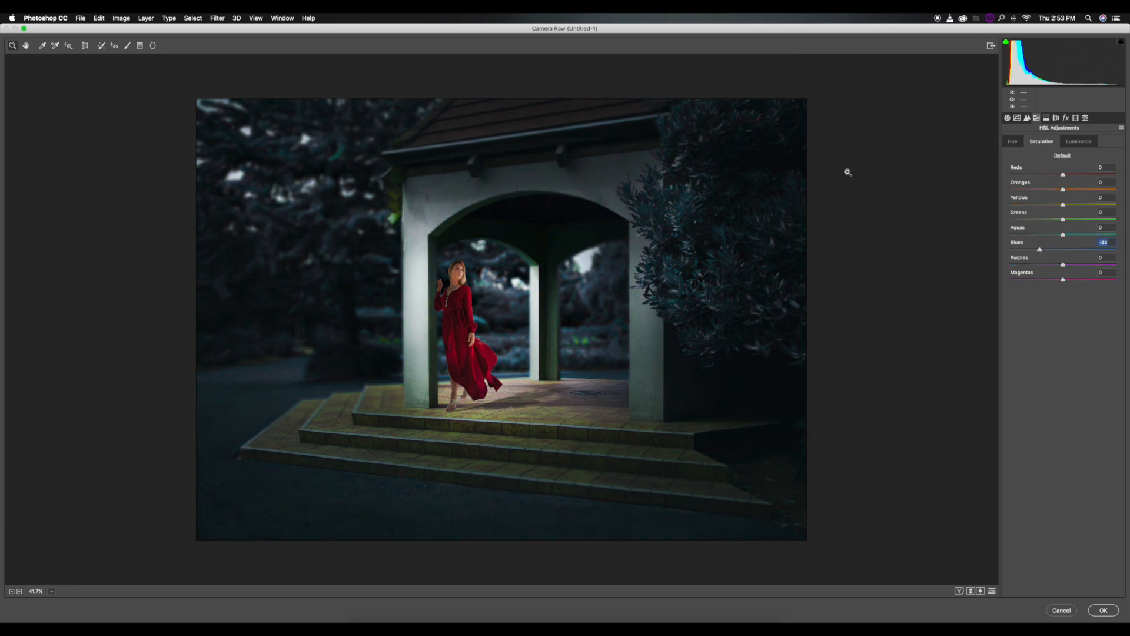
Add an elliptical radial filter around the woman, affecting the outside, with temperature and exposure at 0 and whites adjusted.
left_click(153, 46)
left_click_drag(454, 318, 561, 463)
left_click(1063, 150)
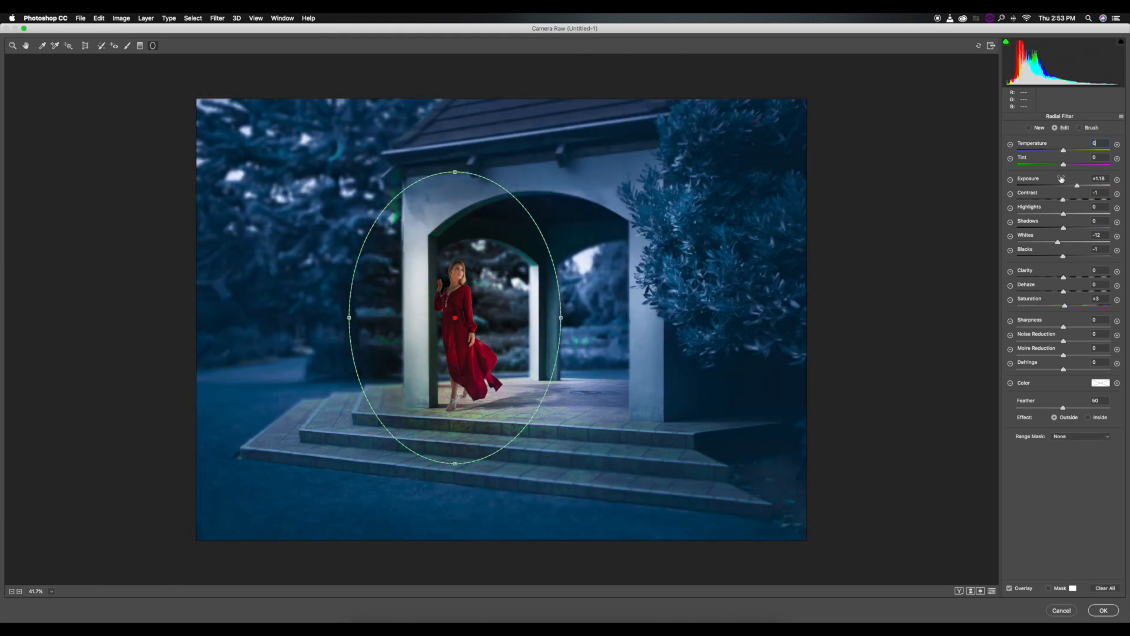
left_click(1063, 186)
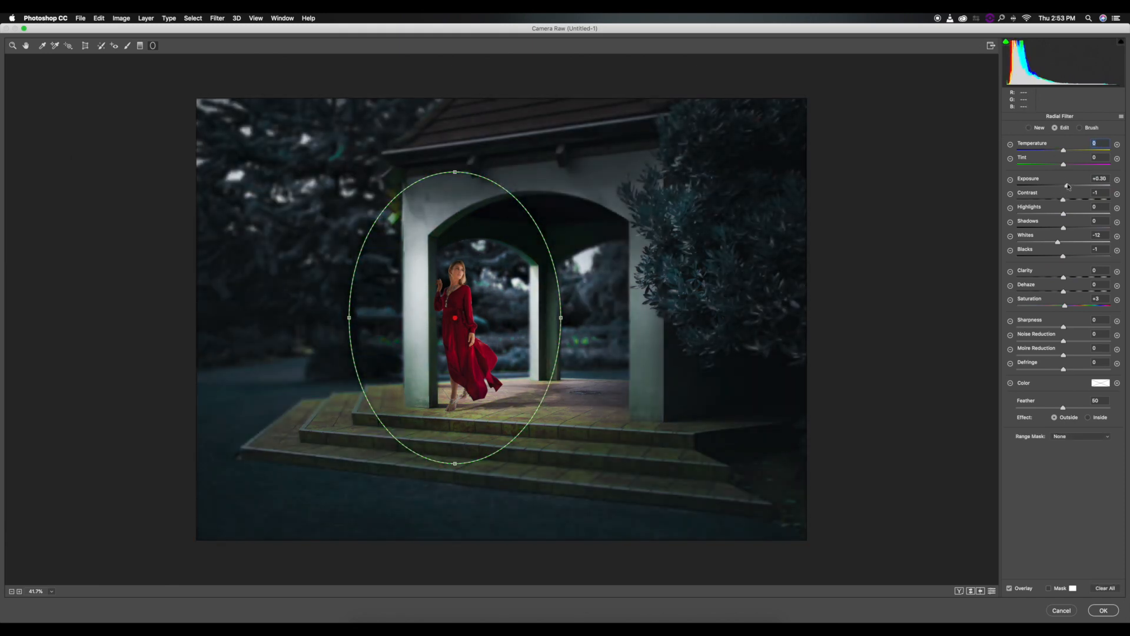
double_click(1064, 186)
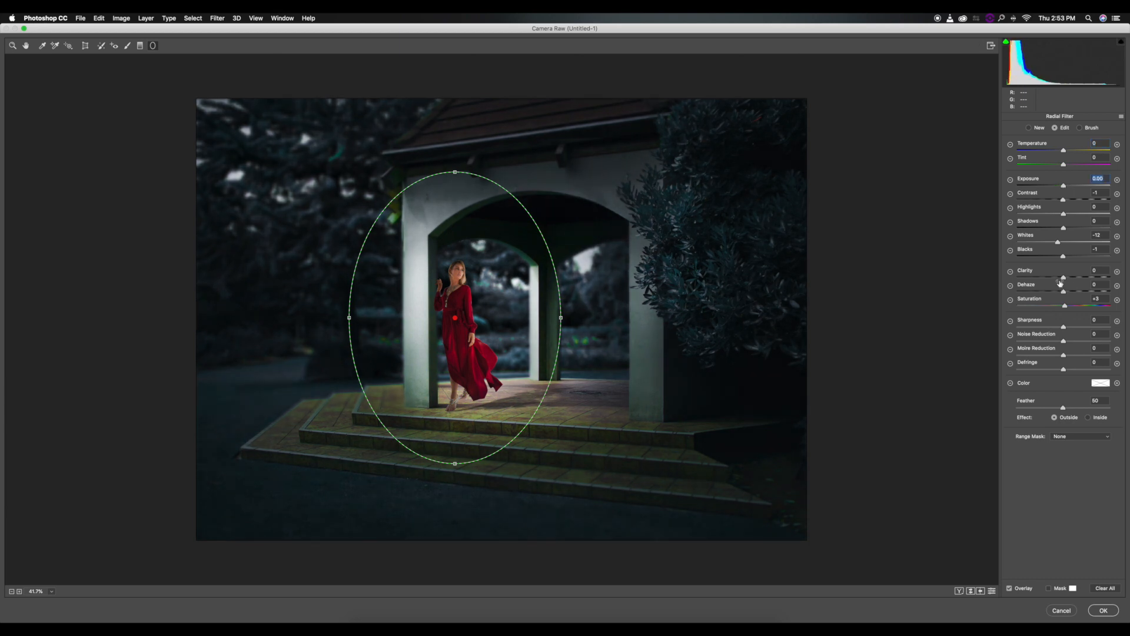
left_click(1062, 242)
left_click(27, 46)
Set the post-crop vignetting amount to -10.
left_click(1066, 118)
left_click_drag(1064, 235, 1058, 235)
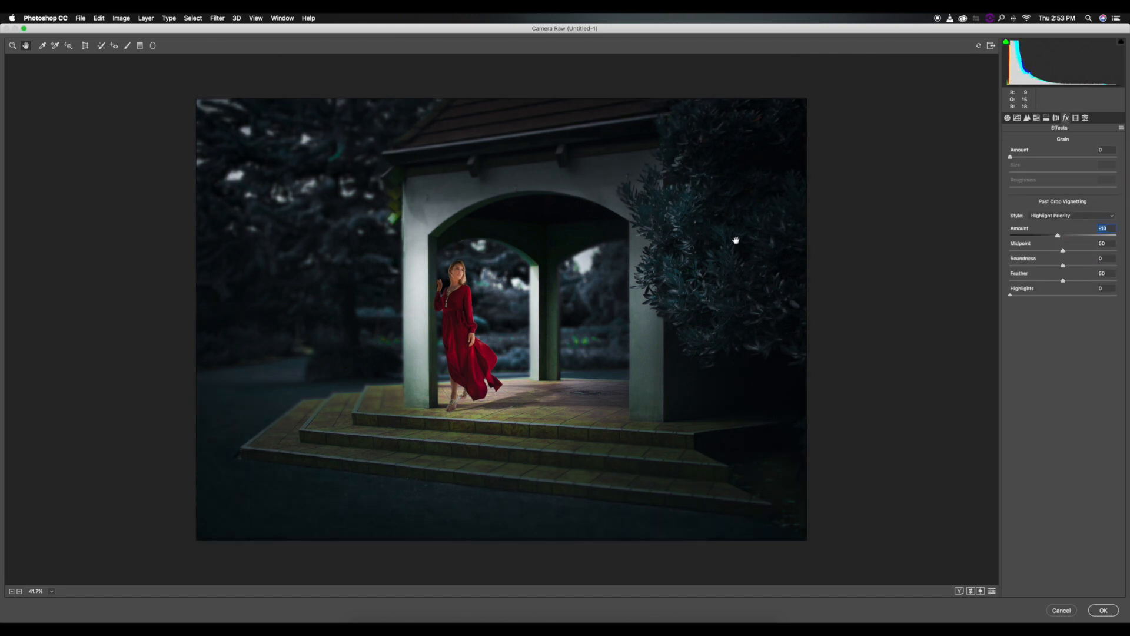
Add a graduated filter from below the photo up to the gazebo floor, with exposure -1.00 and slightly raised blacks.
key("super+minus")
scroll(778, 228, "up", 1)
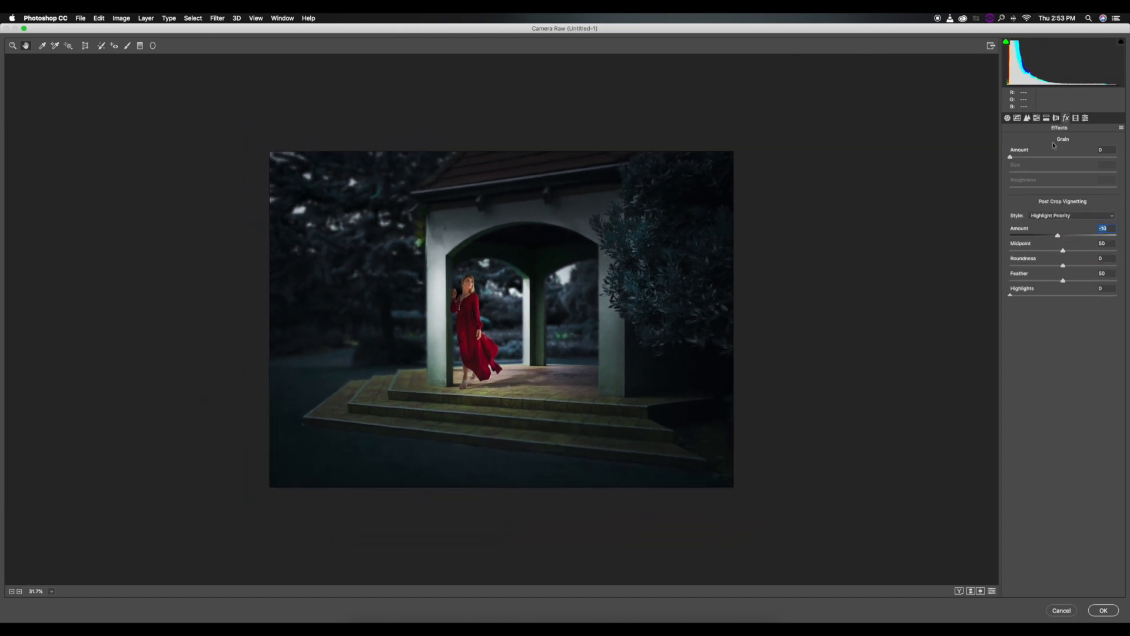
key("g")
left_click_drag(454, 504, 455, 365)
left_click_drag(1063, 187, 1051, 188)
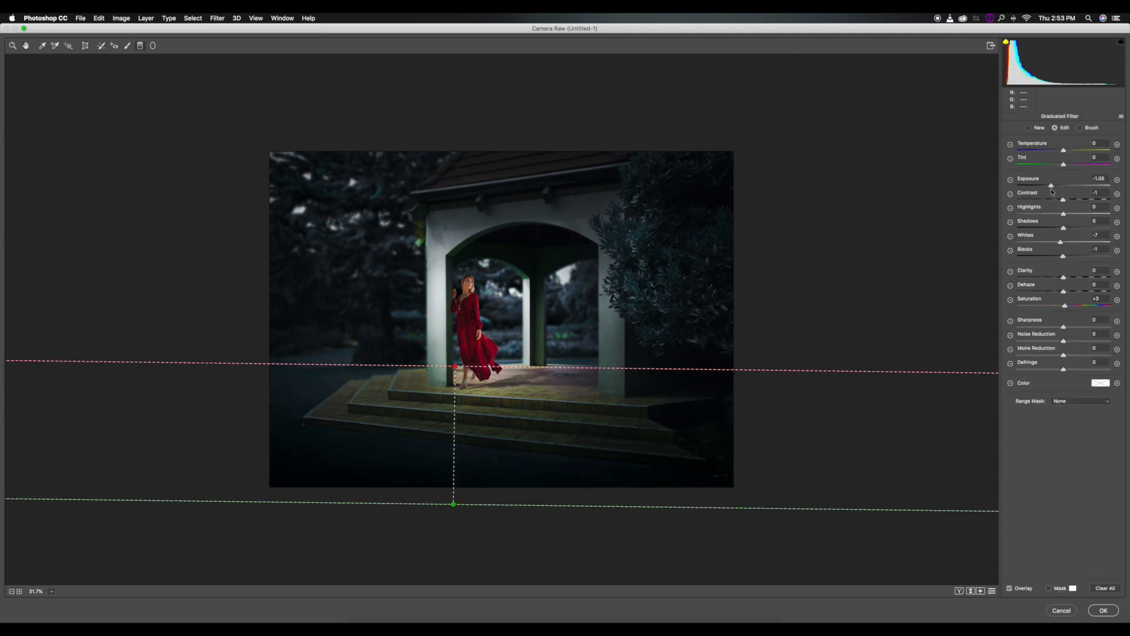
key("Up")
left_click_drag(1066, 257, 1069, 257)
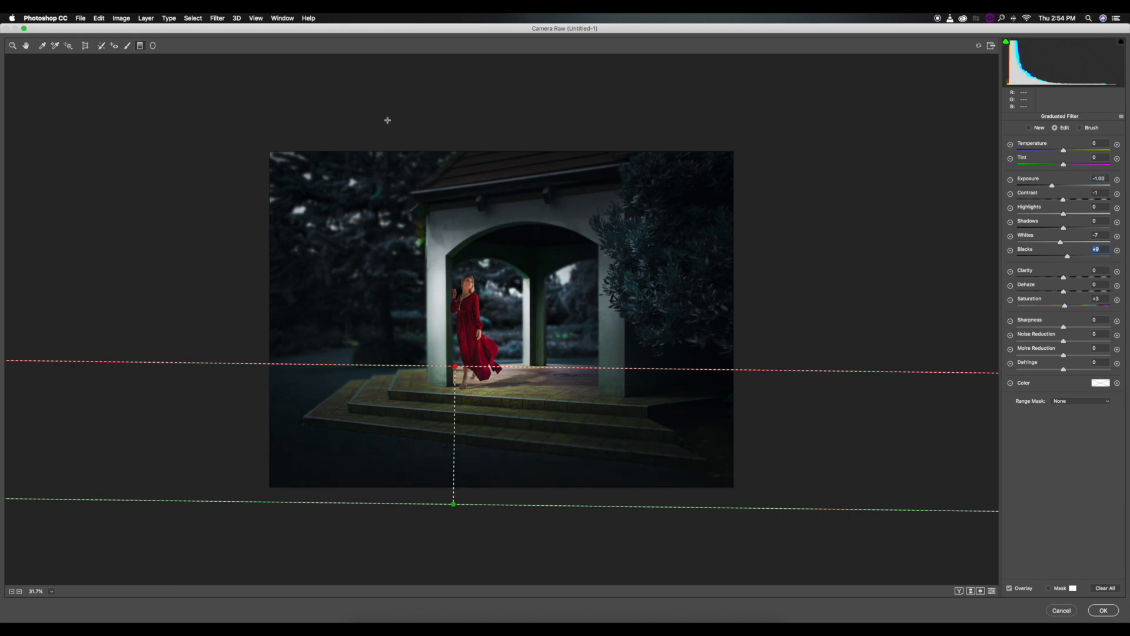
left_click(26, 45)
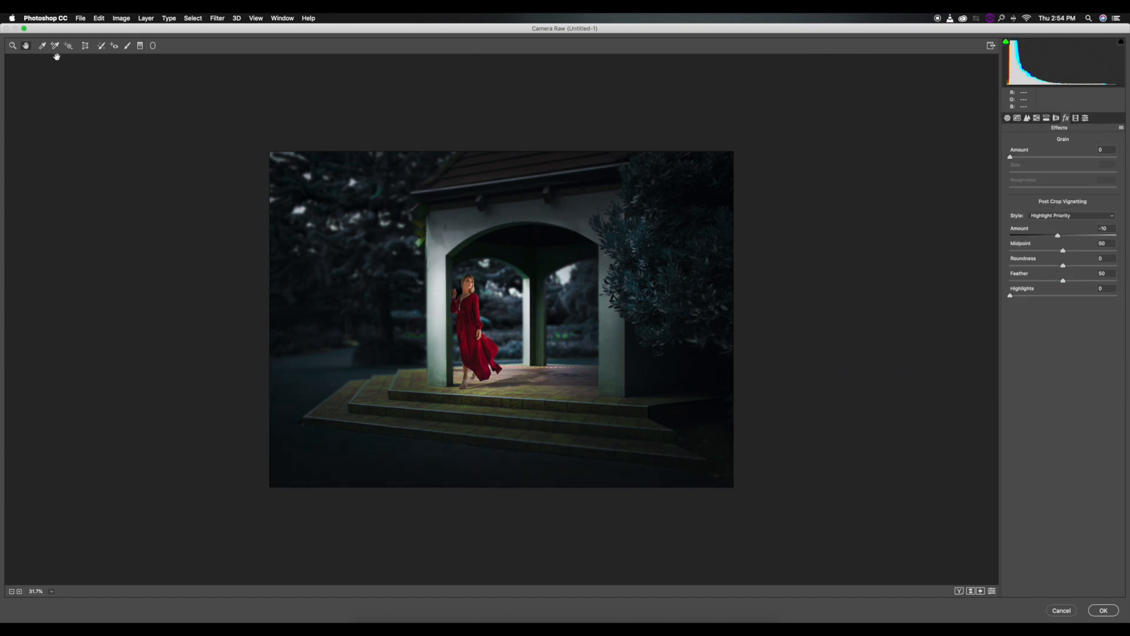
Shape the RGB point curve with a highlight anchor, a shadow point lifted to input 53, output 59, and a lowered white endpoint.
left_click(1018, 119)
left_click(1090, 212)
mouse_move(1032, 270)
left_mouse_down()
mouse_move(1005, 295)
mouse_move(1031, 270)
left_mouse_up()
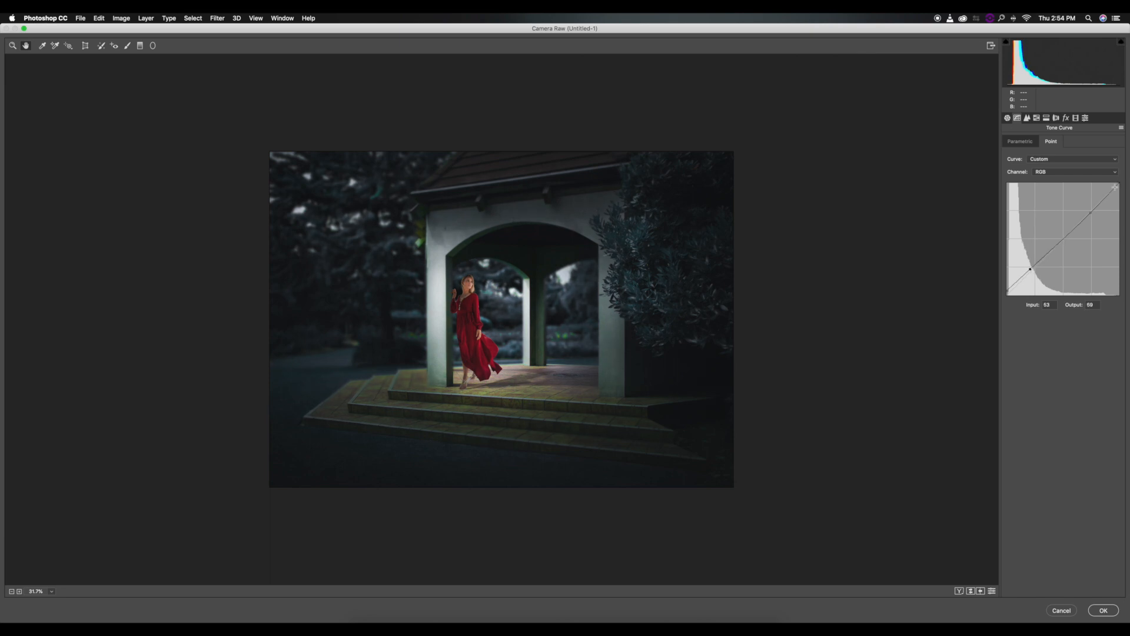
left_click_drag(1119, 184, 1119, 195)
Split-tone the image by adjusting the hue and saturation of both the highlights and the shadows.
left_click(1036, 118)
left_click(1046, 118)
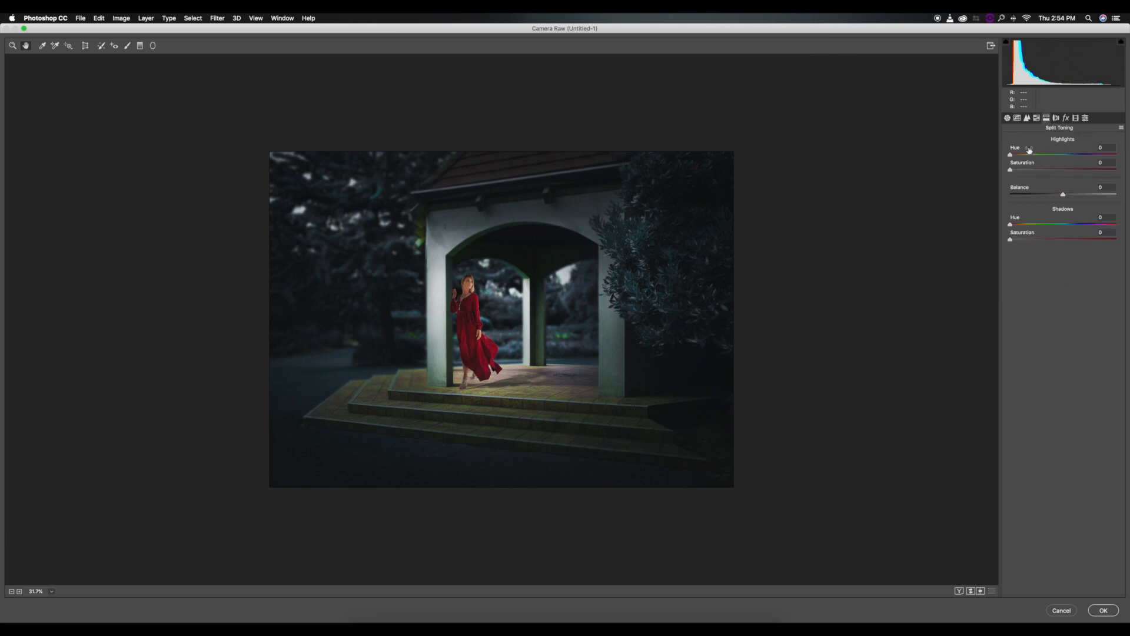
left_click(1030, 170)
left_click(1070, 157)
left_click(1018, 240)
left_click(1040, 225)
left_click(1072, 225)
left_click(1016, 240)
Shift the greens' hue and set the blues' hue to +10, and lower the greens' saturation and luminance.
left_click(1036, 118)
left_click_drag(1041, 223, 978, 222)
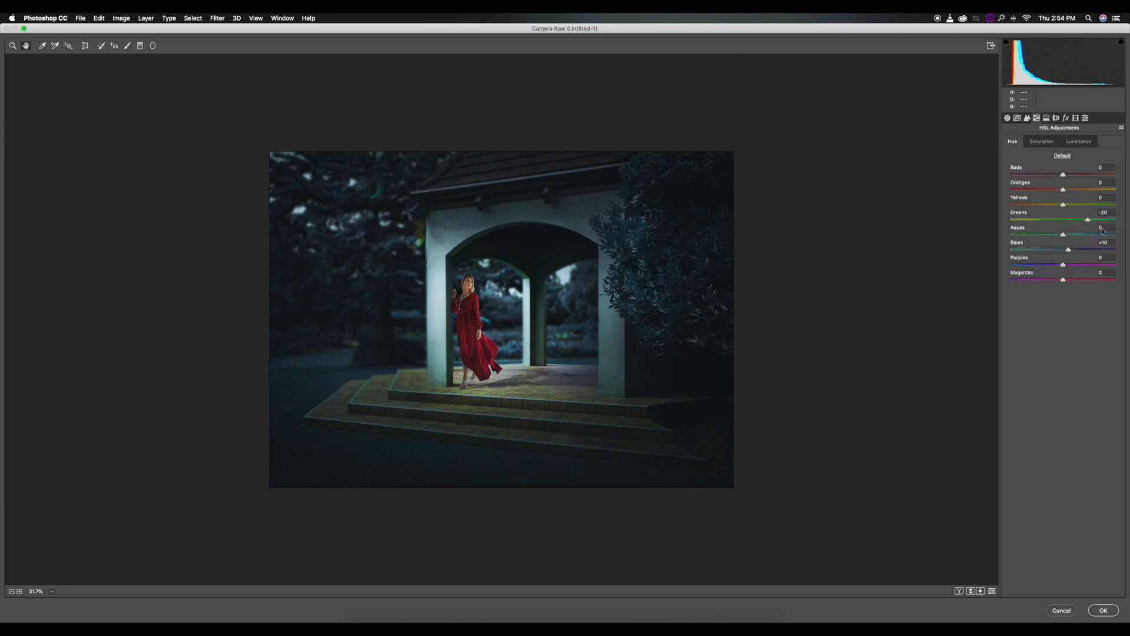
left_click(1046, 140)
mouse_move(1038, 220)
left_mouse_down()
mouse_move(1008, 220)
mouse_move(1019, 220)
left_mouse_up()
left_click(1080, 142)
left_click(1038, 221)
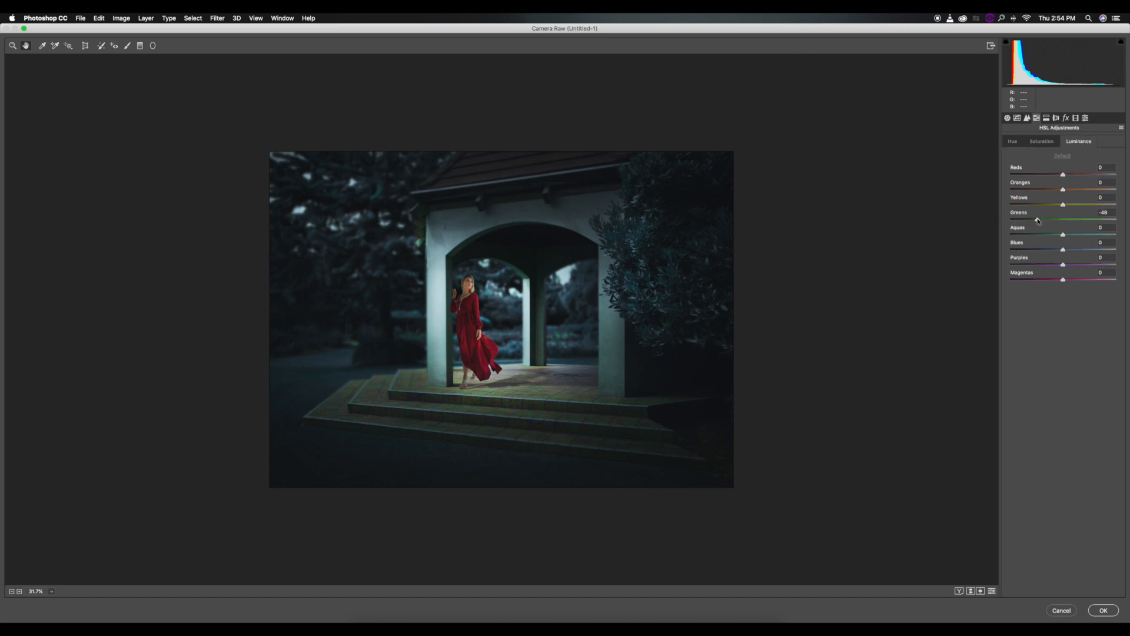
Set the calibration's red primary saturation to +13, adjust the green and blue primary saturations, and apply the grade, comparing it with the layer hidden.
left_click(1069, 118)
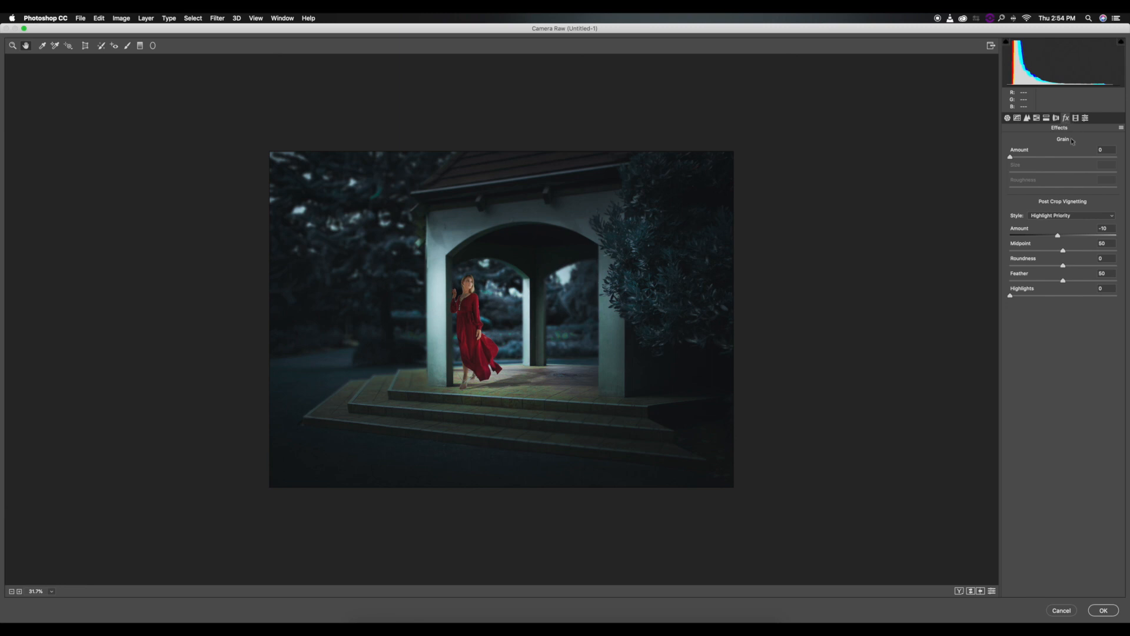
left_click(1086, 118)
left_click(1075, 118)
left_click_drag(1047, 221, 1027, 222)
double_click(1071, 220)
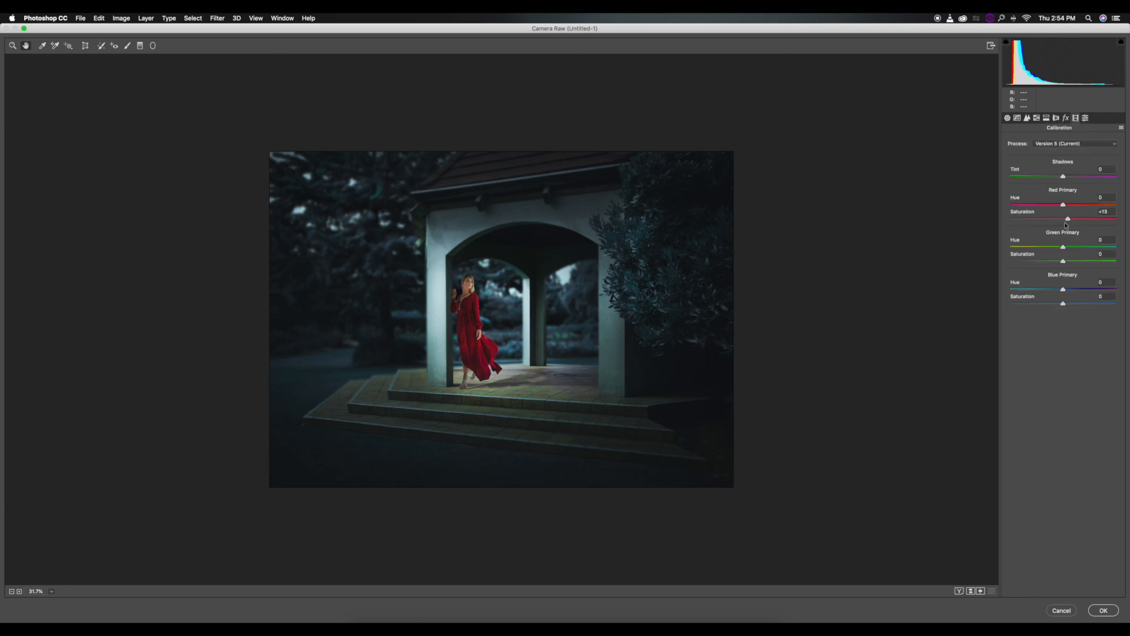
left_click_drag(1037, 262, 1044, 266)
left_click_drag(1033, 304, 1072, 303)
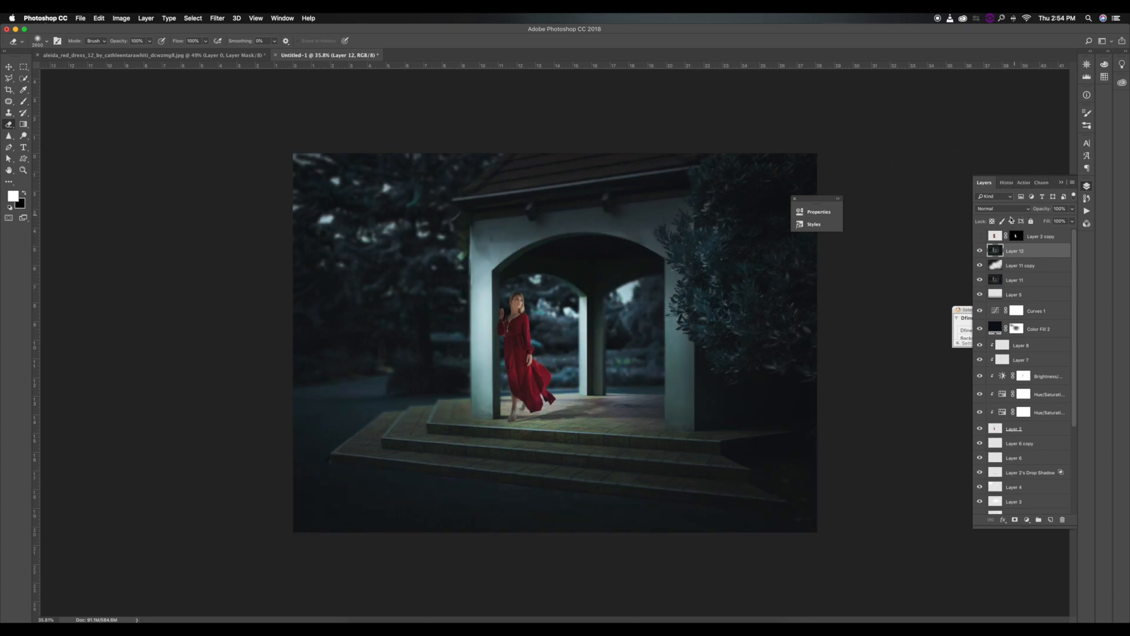
left_click(978, 252)
left_click(980, 252)
left_click(981, 252)
left_click(981, 252)
Stamp all visible layers into a new layer, duplicate it, and set the duplicate's blending mode to Linear Light.
mouse_move(1047, 223)
left_mouse_down()
mouse_move(1024, 224)
mouse_move(1031, 215)
left_mouse_up()
key("alt+shift+super+e")
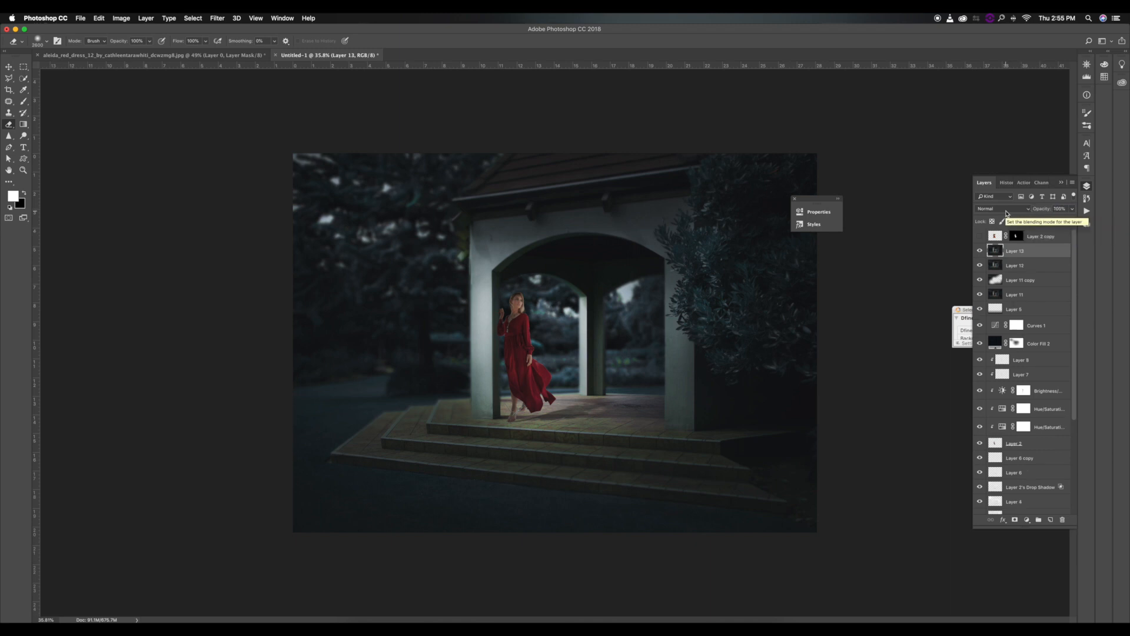
left_click(998, 209)
left_click(1000, 329)
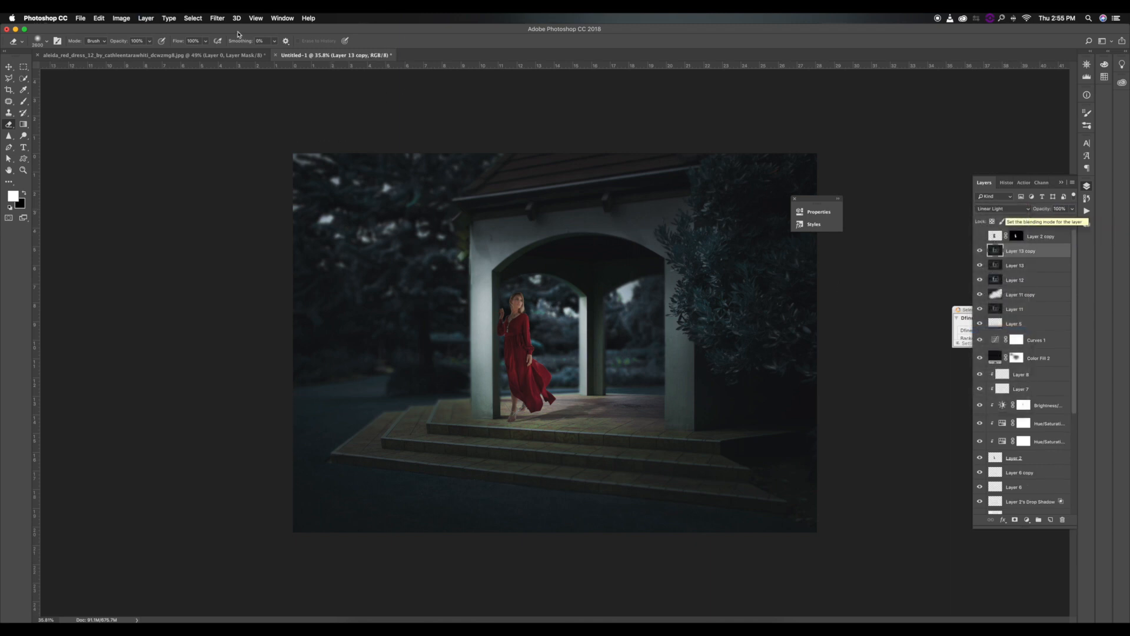
Start the High Pass filter on the Linear Light duplicate layer.
left_click(217, 19)
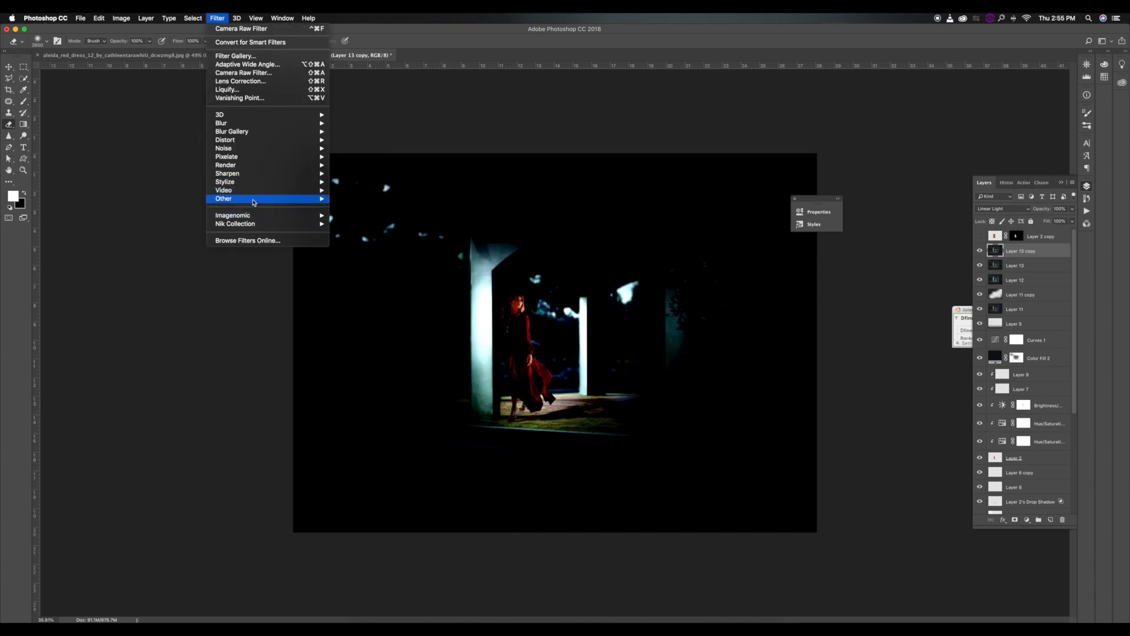
mouse_move(312, 199)
left_click(347, 208)
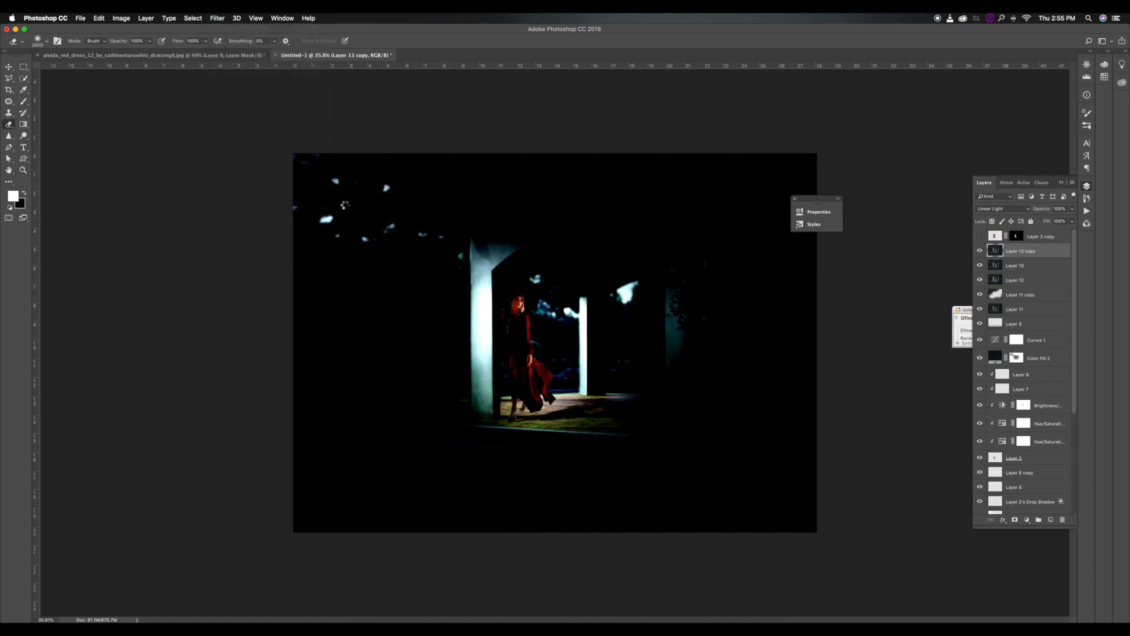